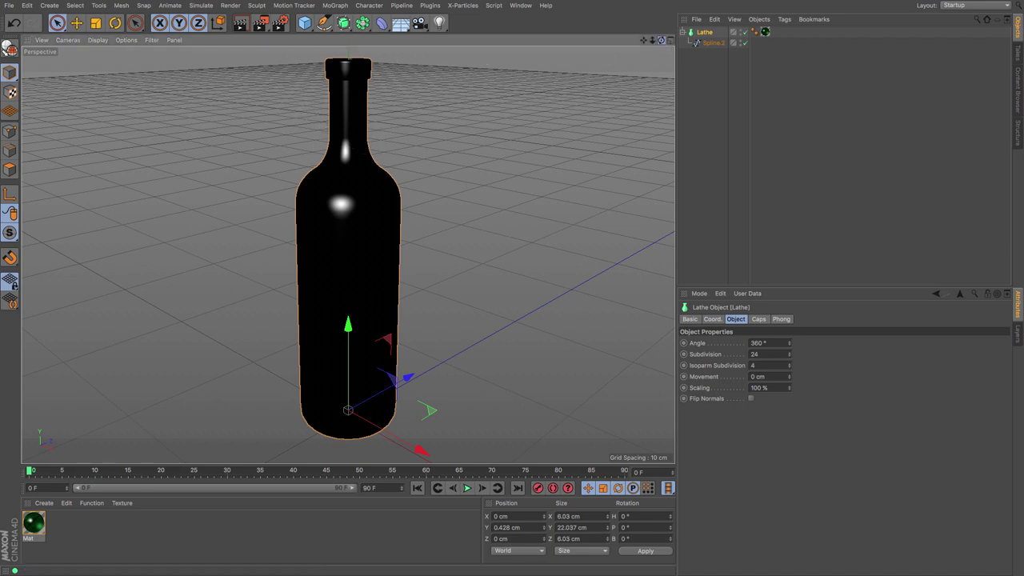
Step: Duplicate the bottle's Lathe object together with its spline, and hide the original Lathe
{"action": "left_click_drag", "start_coordinate": [660, 40], "coordinate": [737, 40]}
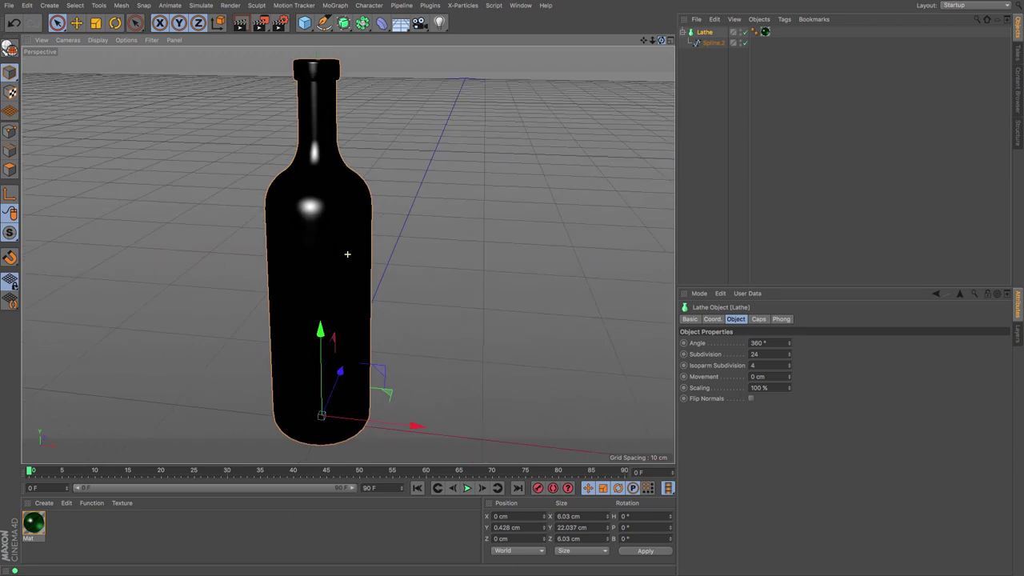
{"action": "left_click", "coordinate": [707, 43]}
{"action": "left_click", "coordinate": [704, 32]}
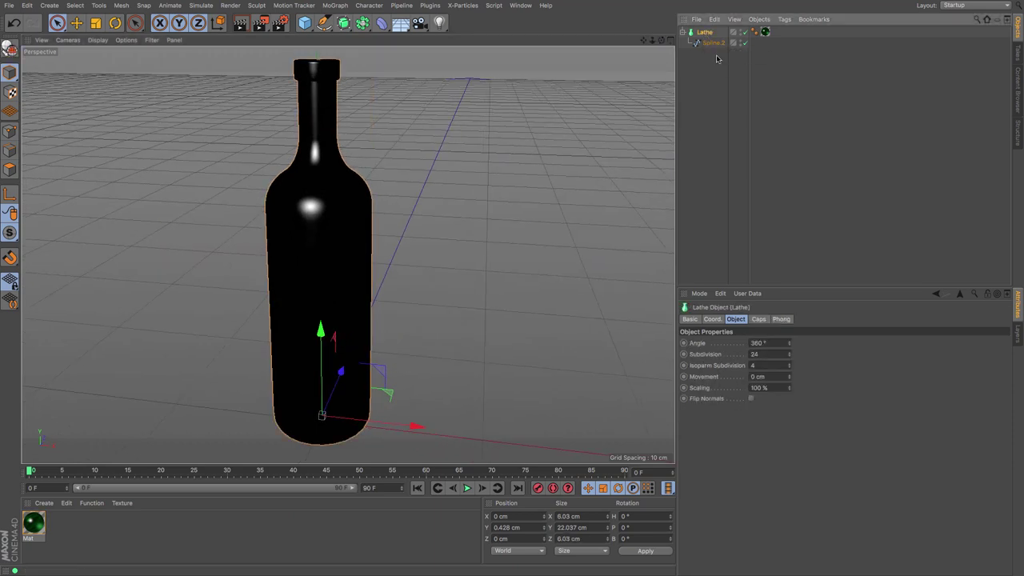
{"action": "key", "text": "ctrl+c"}
{"action": "key", "text": "ctrl+v"}
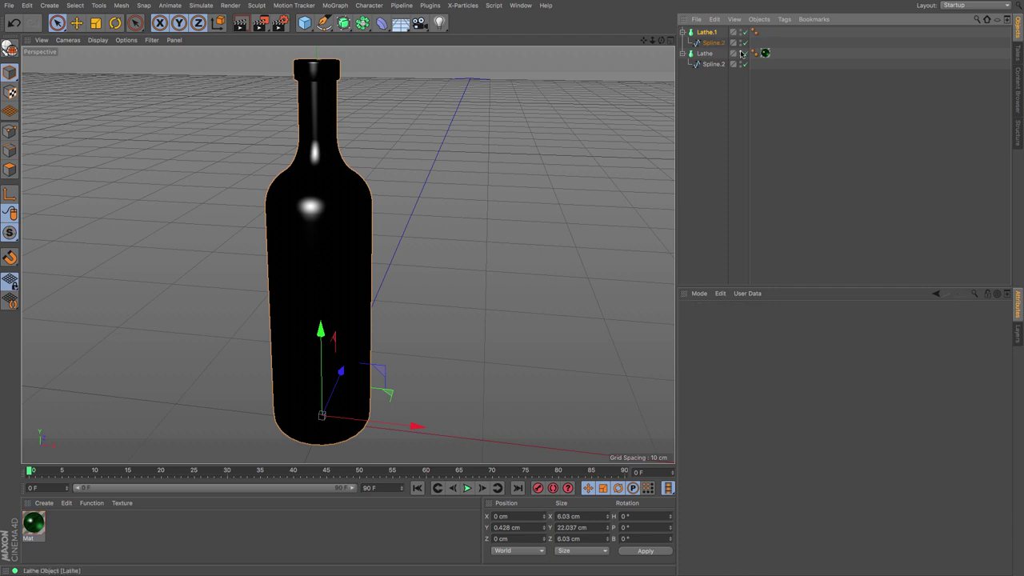
{"action": "double_click", "coordinate": [740, 51]}
{"action": "double_click", "coordinate": [741, 55]}
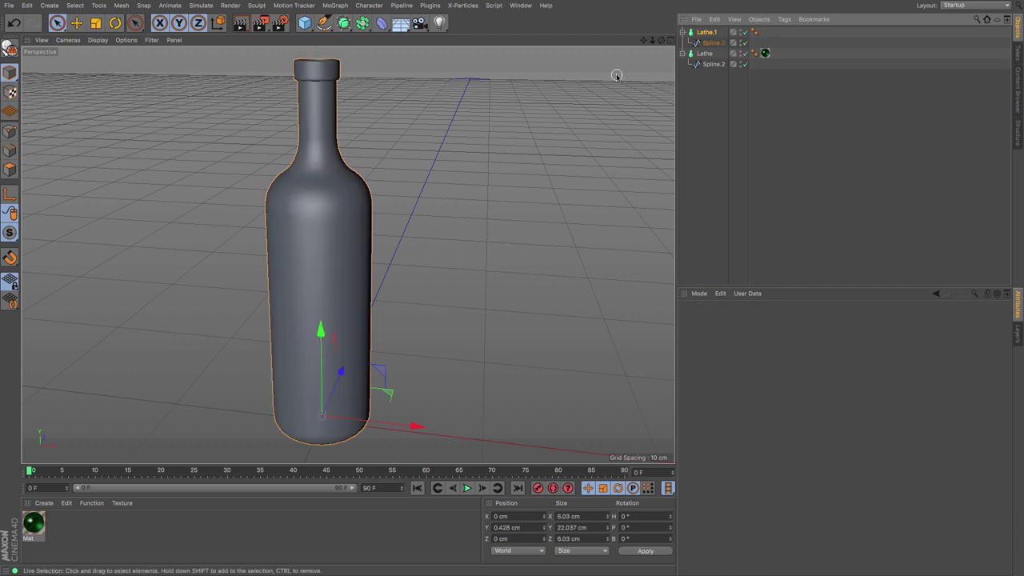
Step: In the front view, select the duplicate's profile spline and disable the duplicate Lathe
{"action": "key", "text": "F4"}
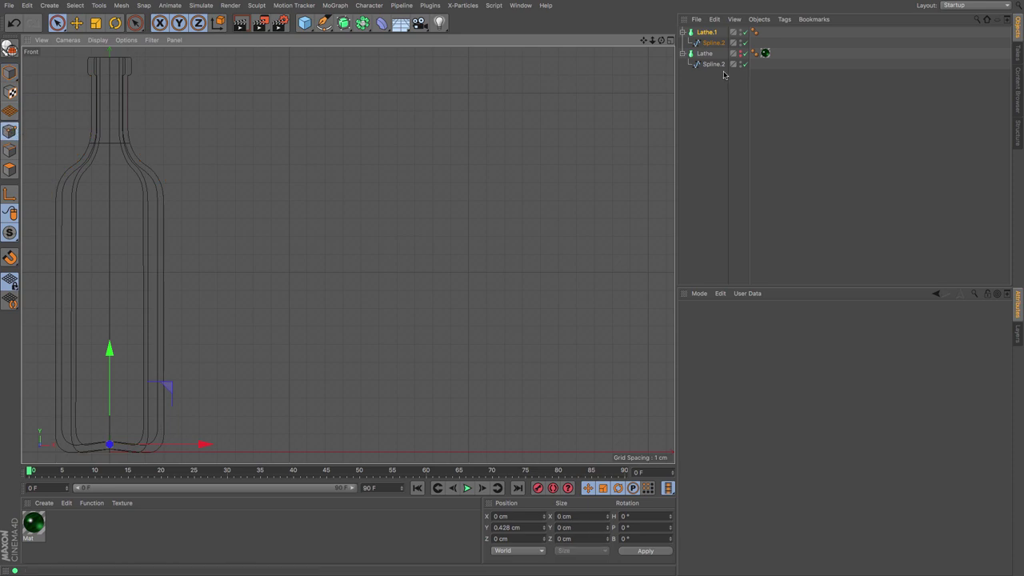
{"action": "left_click", "coordinate": [713, 42]}
{"action": "left_click", "coordinate": [744, 32]}
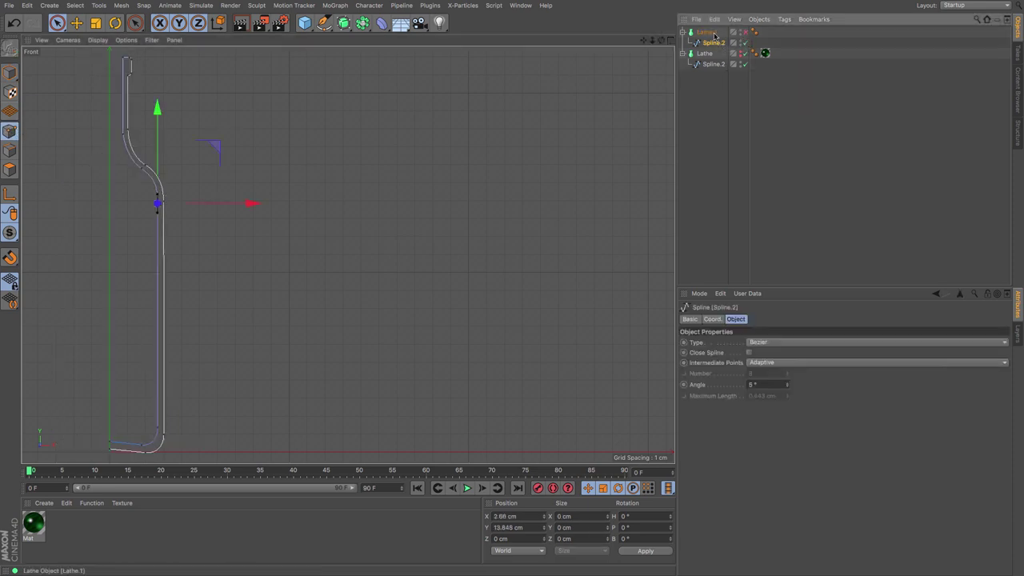
Step: Delete the duplicate spline's bottle body and inner wall points, keeping the outer neck, rim and shoulder curve
{"action": "left_click_drag", "start_coordinate": [644, 40], "coordinate": [348, 255]}
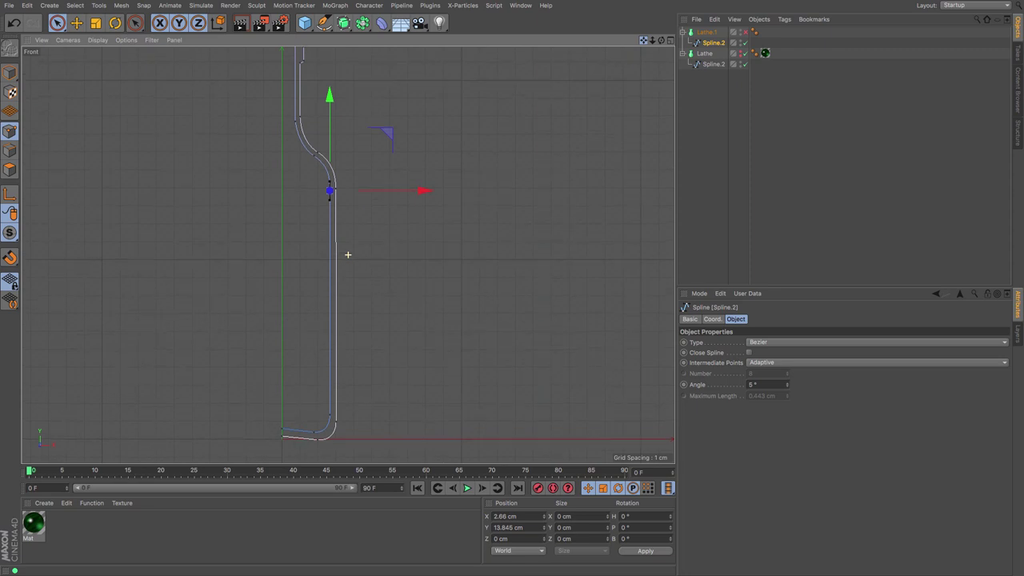
{"action": "left_click", "coordinate": [56, 22]}
{"action": "mouse_move", "coordinate": [255, 412]}
{"action": "left_mouse_down"}
{"action": "mouse_move", "coordinate": [292, 442]}
{"action": "mouse_move", "coordinate": [332, 424]}
{"action": "mouse_move", "coordinate": [350, 201]}
{"action": "mouse_move", "coordinate": [314, 190]}
{"action": "left_mouse_up"}
{"action": "key", "text": "Delete"}
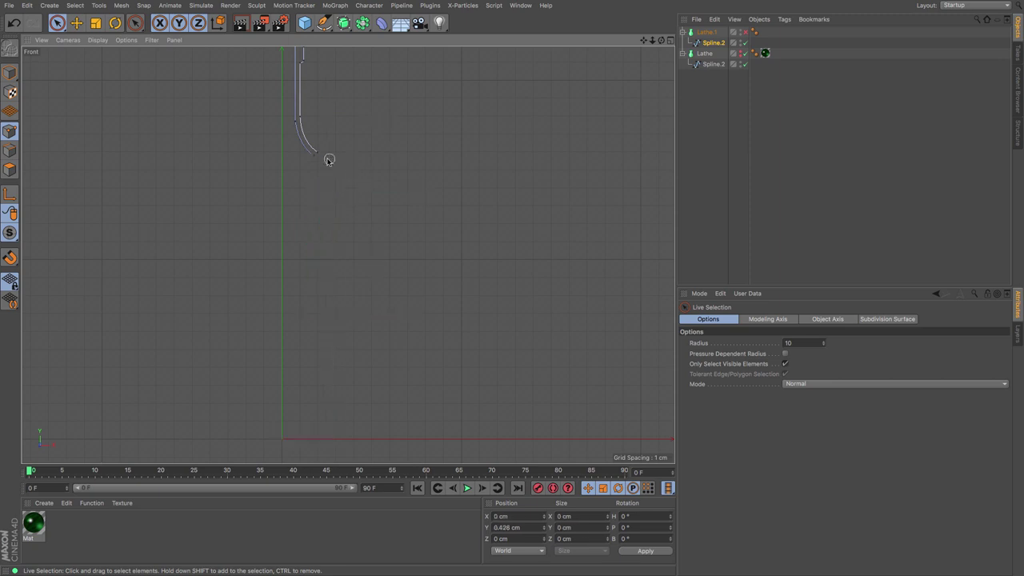
{"action": "left_click", "coordinate": [315, 153]}
{"action": "left_click", "coordinate": [289, 125]}
{"action": "left_click_drag", "start_coordinate": [643, 40], "coordinate": [662, 135]}
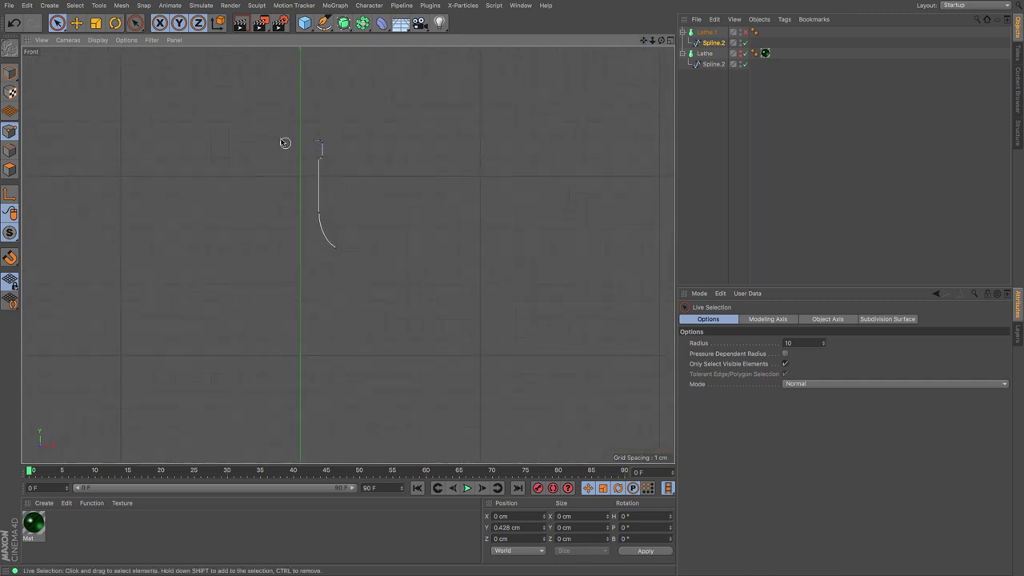
Step: Set the rim's innermost spline point to X 0 cm and delete the shoulder point at the profile's lower end
{"action": "left_click", "coordinate": [311, 140]}
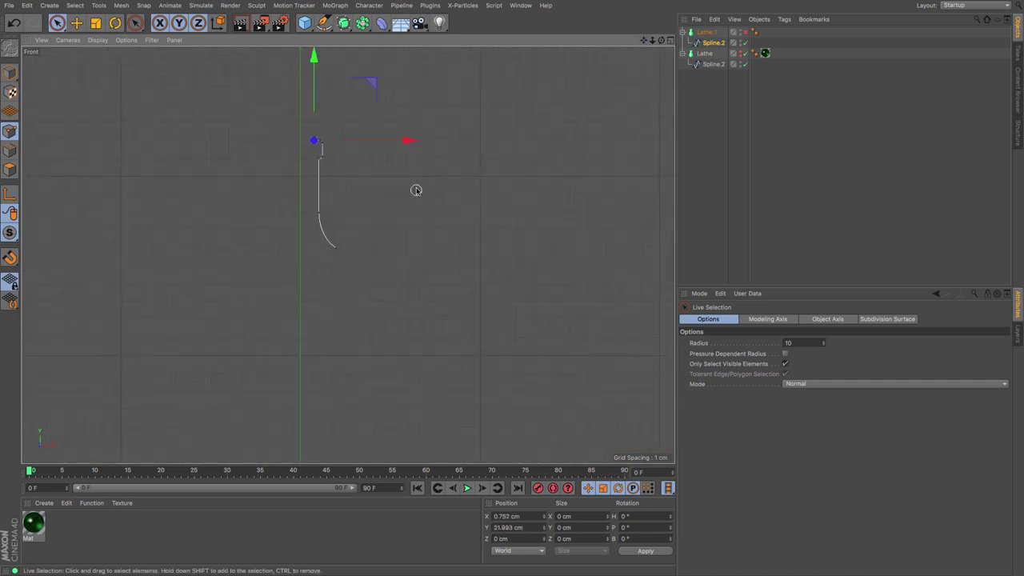
{"action": "left_click_drag", "start_coordinate": [407, 141], "coordinate": [392, 143]}
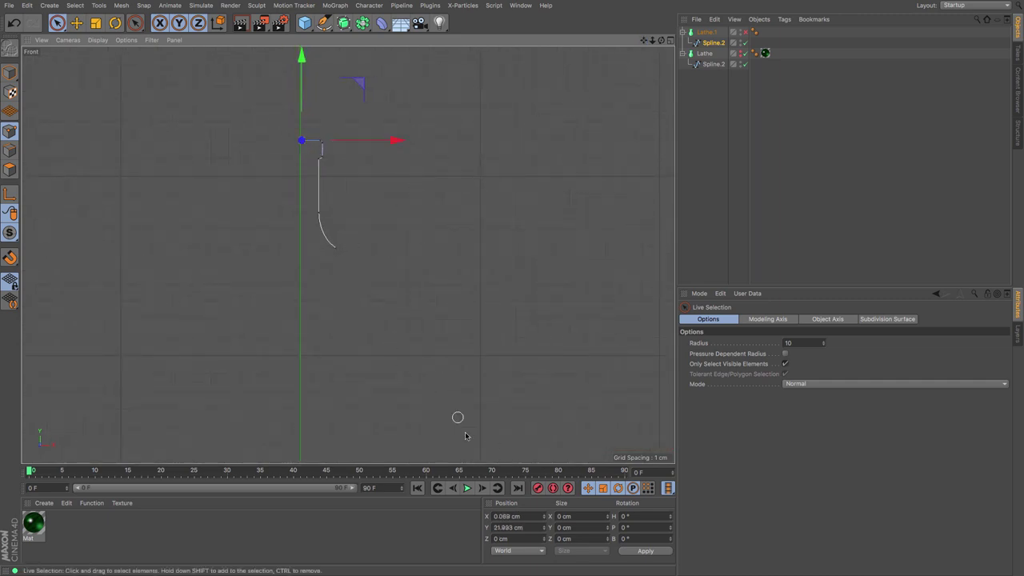
{"action": "double_click", "coordinate": [506, 516]}
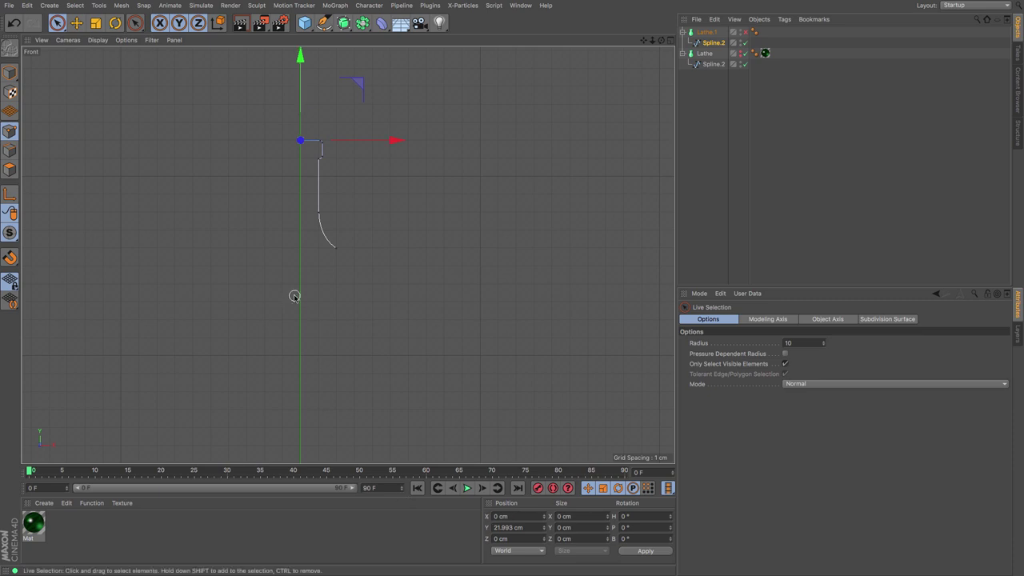
{"action": "left_click", "coordinate": [331, 245]}
{"action": "key", "text": "Delete"}
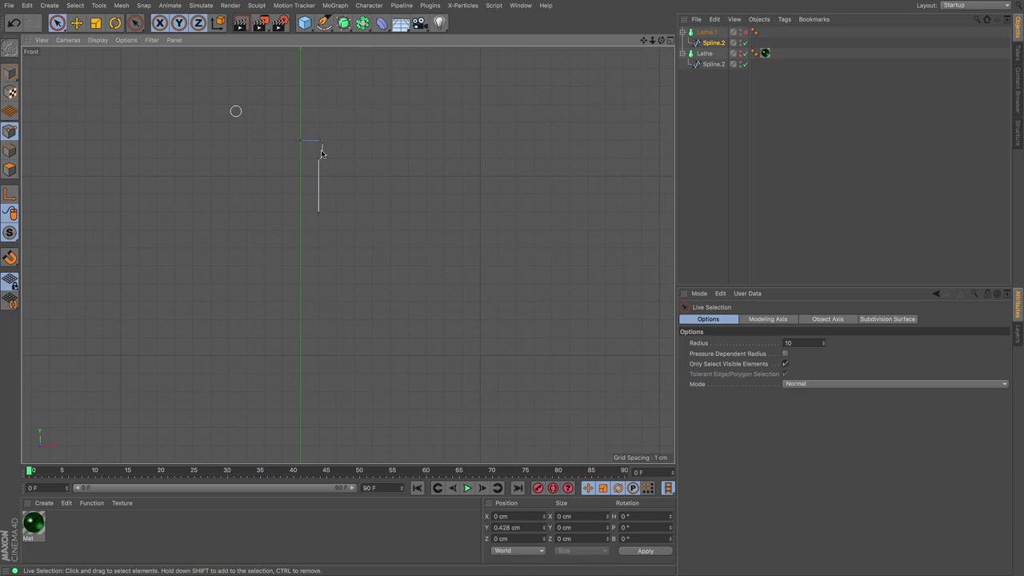
Step: Nudge the profile's top points slightly upward and its rim and neck side points slightly outward
{"action": "scroll", "coordinate": [317, 127], "scroll_direction": "up", "scroll_amount": 5}
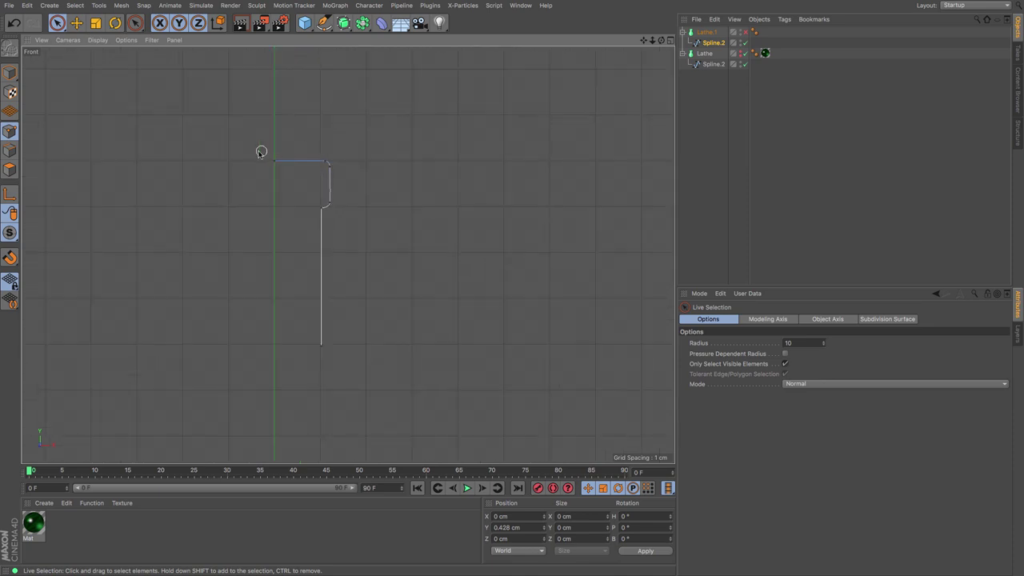
{"action": "left_click", "coordinate": [321, 165]}
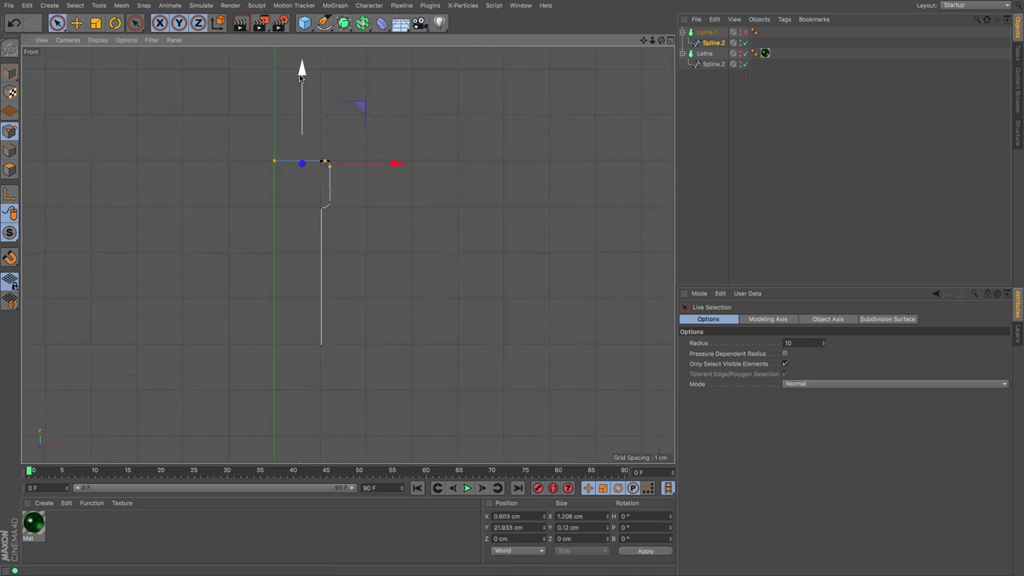
{"action": "left_click_drag", "start_coordinate": [300, 74], "coordinate": [300, 73]}
{"action": "left_click", "coordinate": [367, 184]}
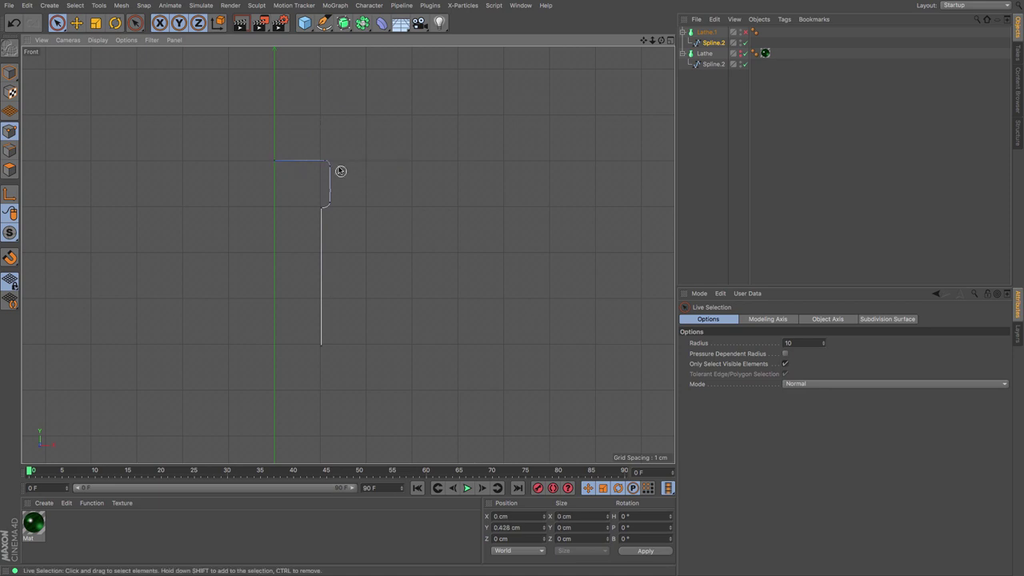
{"action": "left_click_drag", "start_coordinate": [326, 166], "coordinate": [322, 345]}
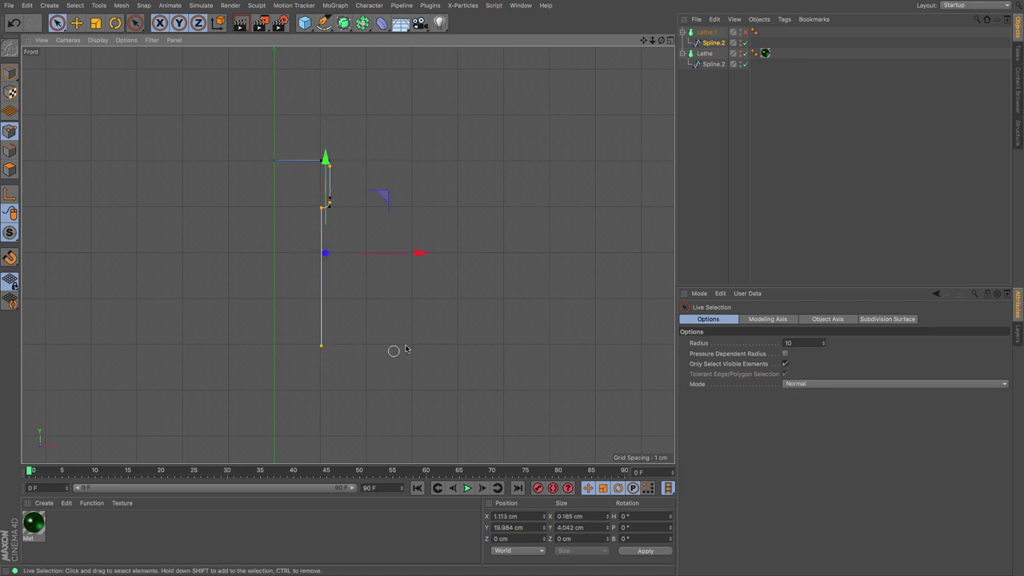
{"action": "left_click", "coordinate": [384, 303]}
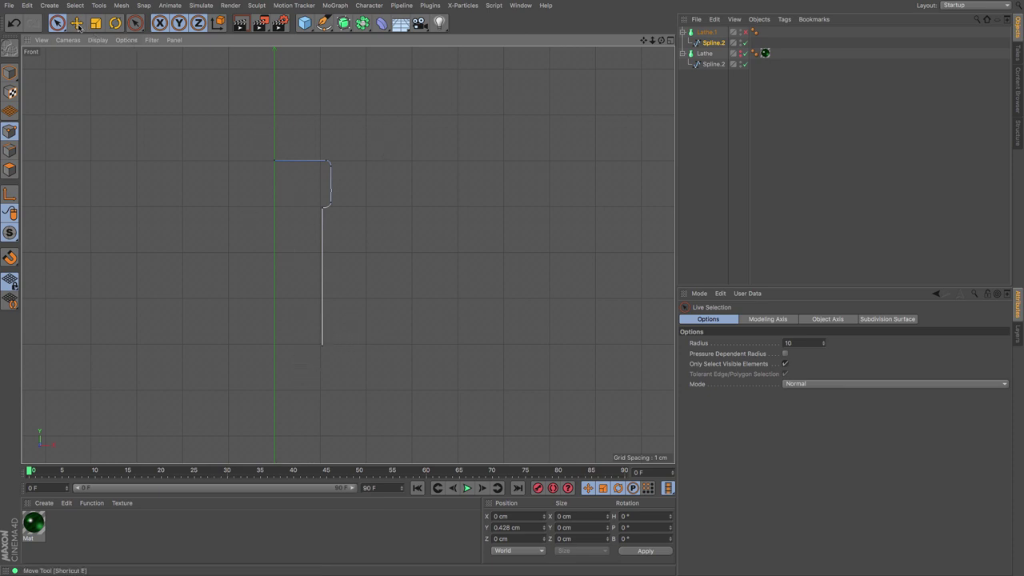
Step: Try to add a spline point just below the open lower end of the neck profile
{"action": "key", "text": "e"}
{"action": "left_click_drag", "start_coordinate": [644, 40], "coordinate": [670, 0]}
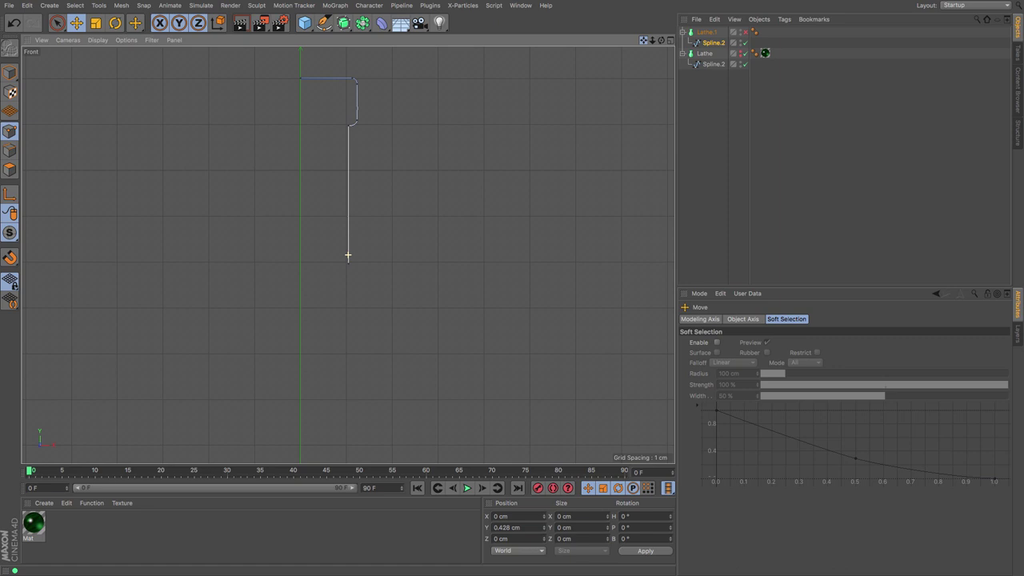
{"action": "left_click", "coordinate": [704, 44]}
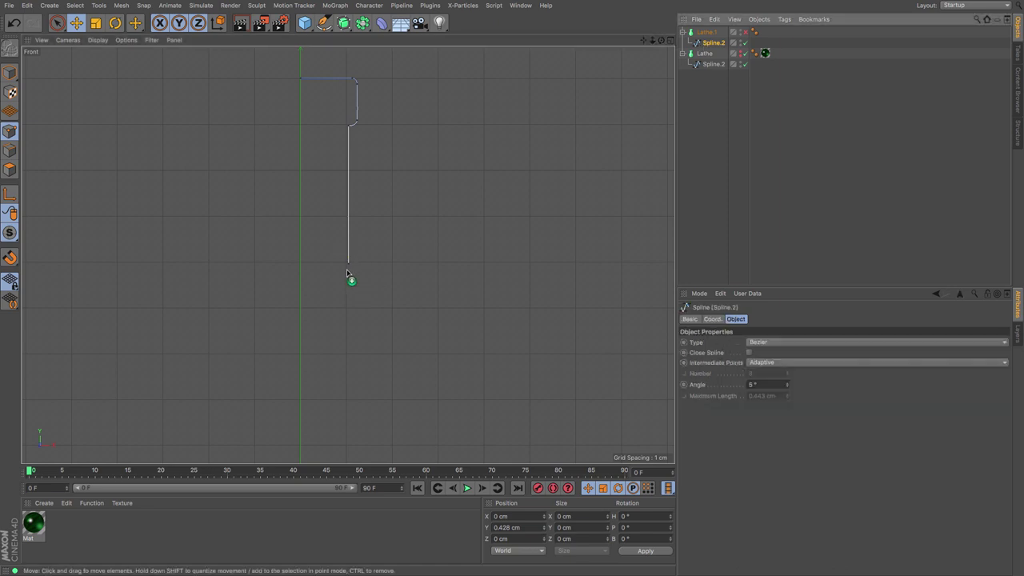
{"action": "left_click", "coordinate": [347, 272], "text": "ctrl"}
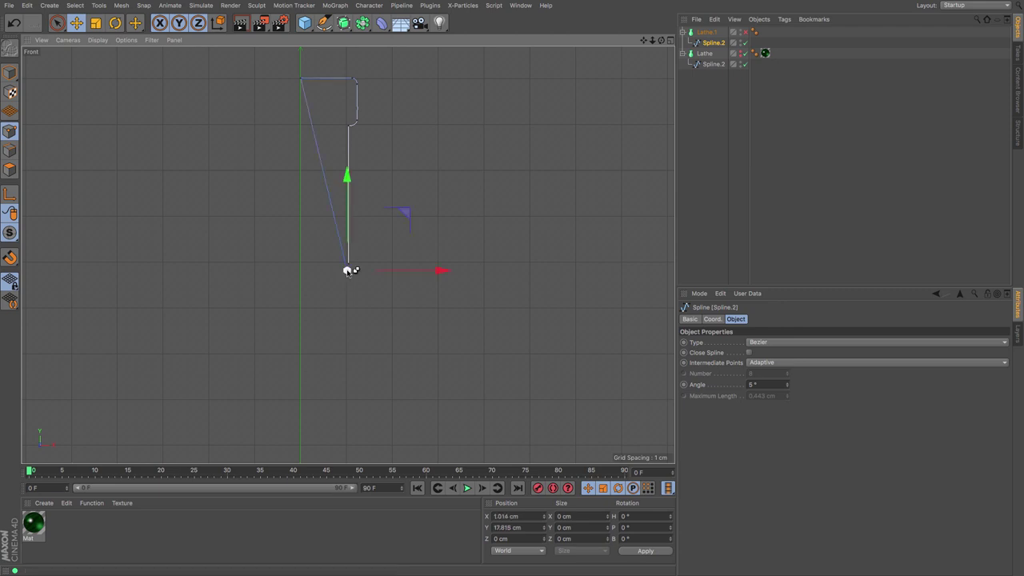
{"action": "key", "text": "super+z"}
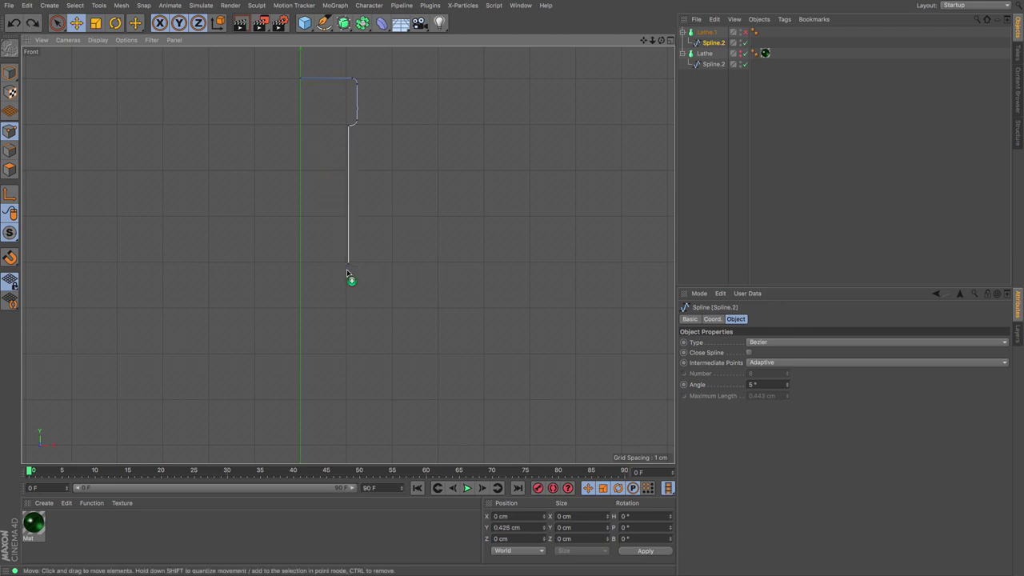
Step: Extend the neck profile's lower end with a point slightly inward, at about X 1 cm and Y 17.92 cm
{"action": "left_click", "coordinate": [347, 270], "text": "ctrl"}
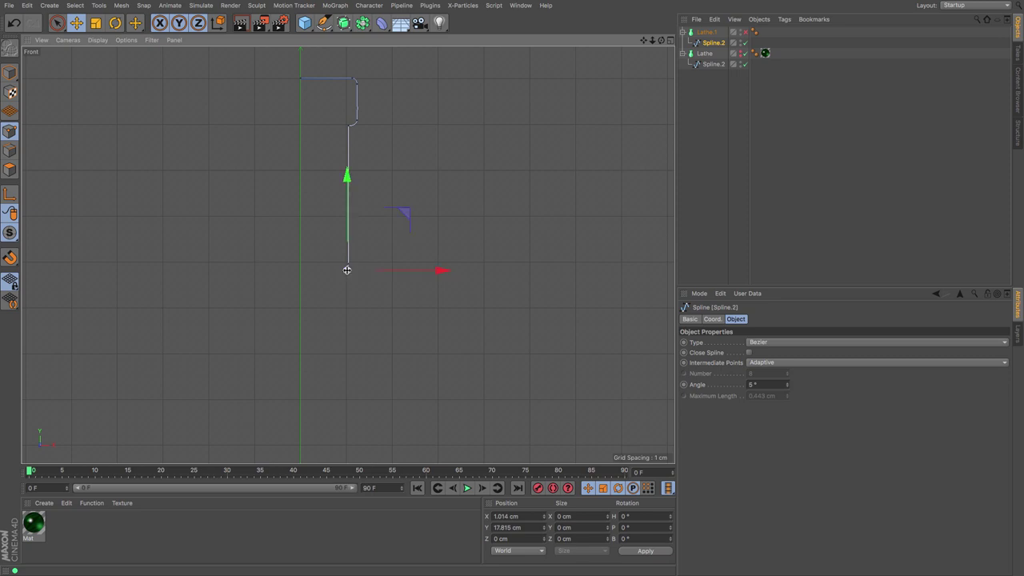
{"action": "scroll", "coordinate": [346, 269], "scroll_direction": "up", "scroll_amount": 10}
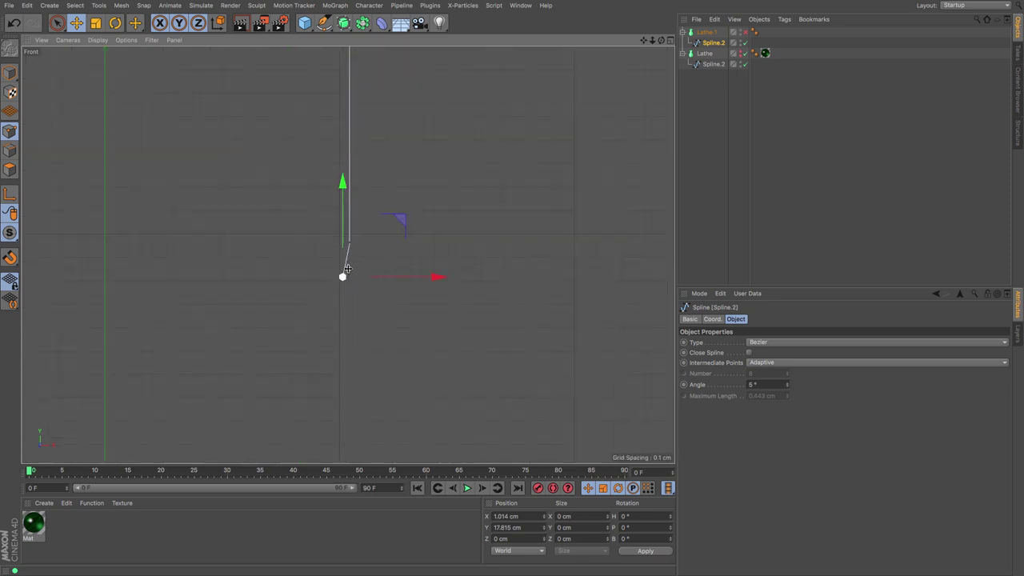
{"action": "key", "text": "Delete"}
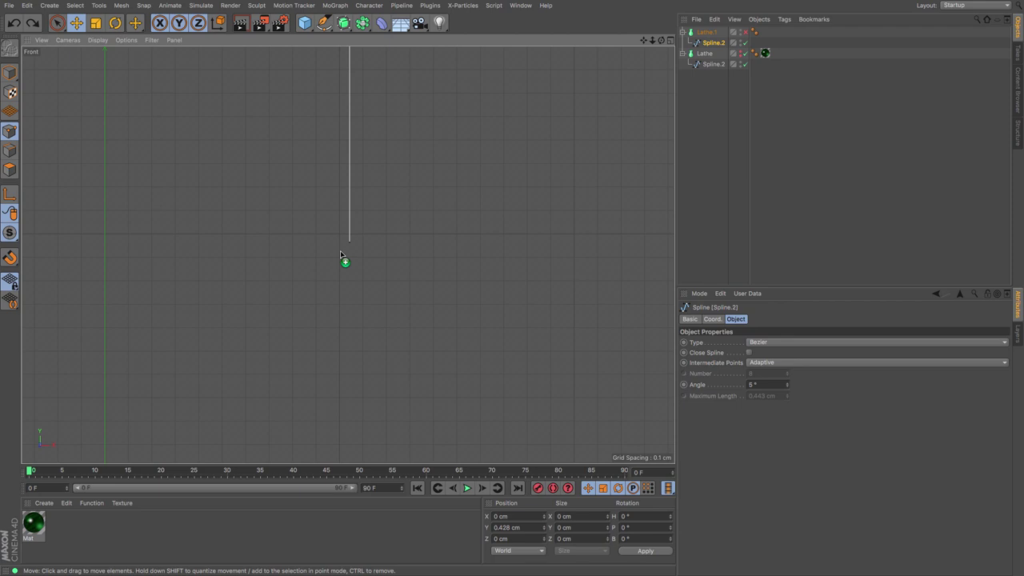
{"action": "left_click", "coordinate": [340, 251], "text": "ctrl"}
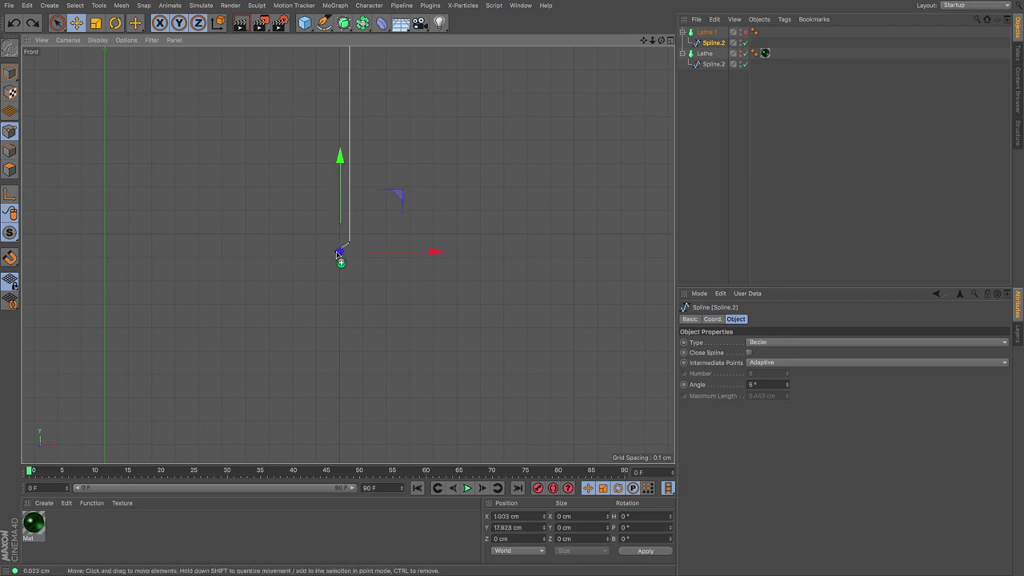
{"action": "left_click_drag", "start_coordinate": [336, 252], "coordinate": [348, 252], "text": "ctrl"}
Step: In the perspective view, re-enable the duplicate Lathe and make the original bottle visible again
{"action": "key", "text": "F1"}
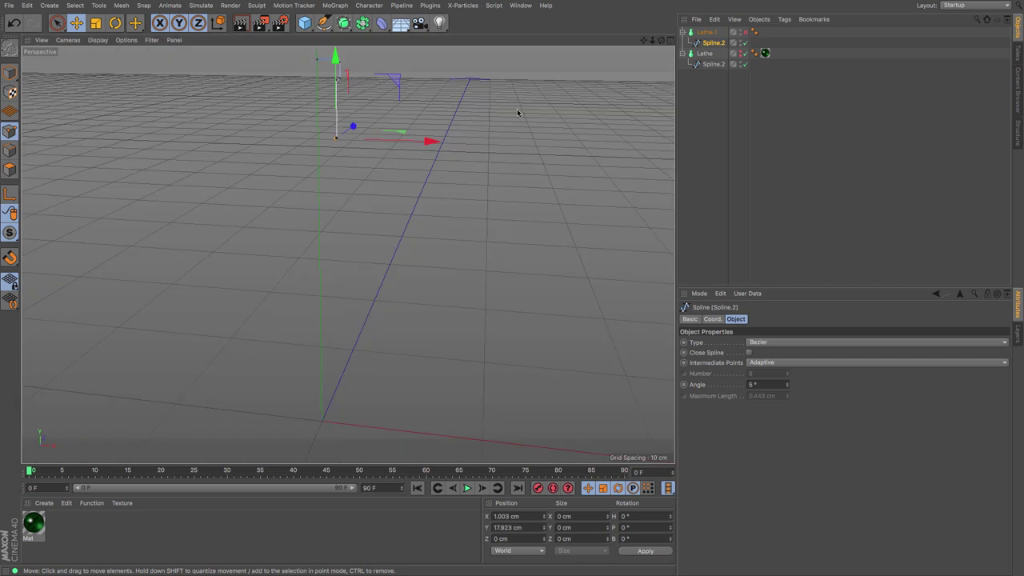
{"action": "left_click", "coordinate": [745, 32]}
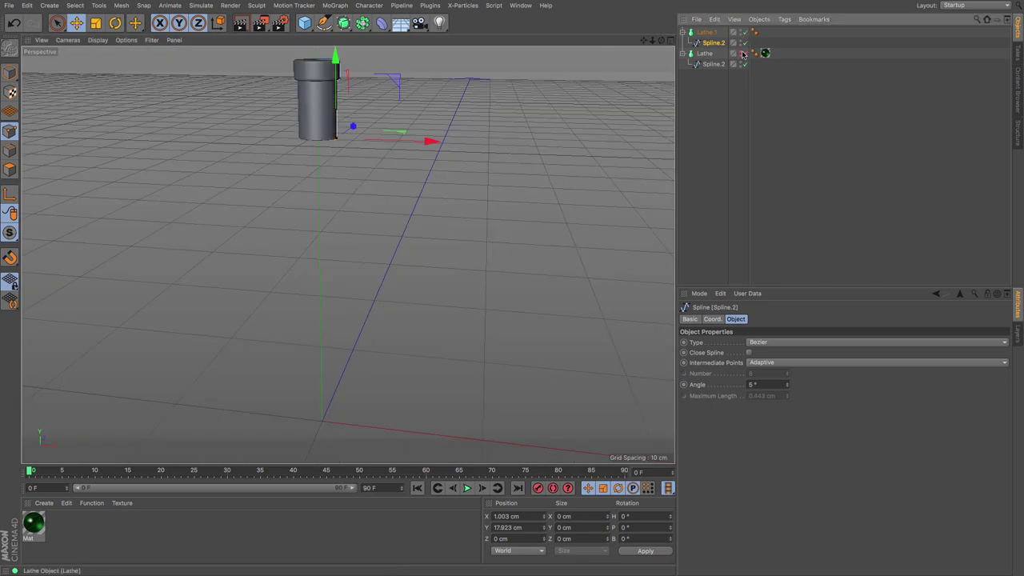
{"action": "left_click", "coordinate": [741, 54]}
{"action": "left_click", "coordinate": [745, 54]}
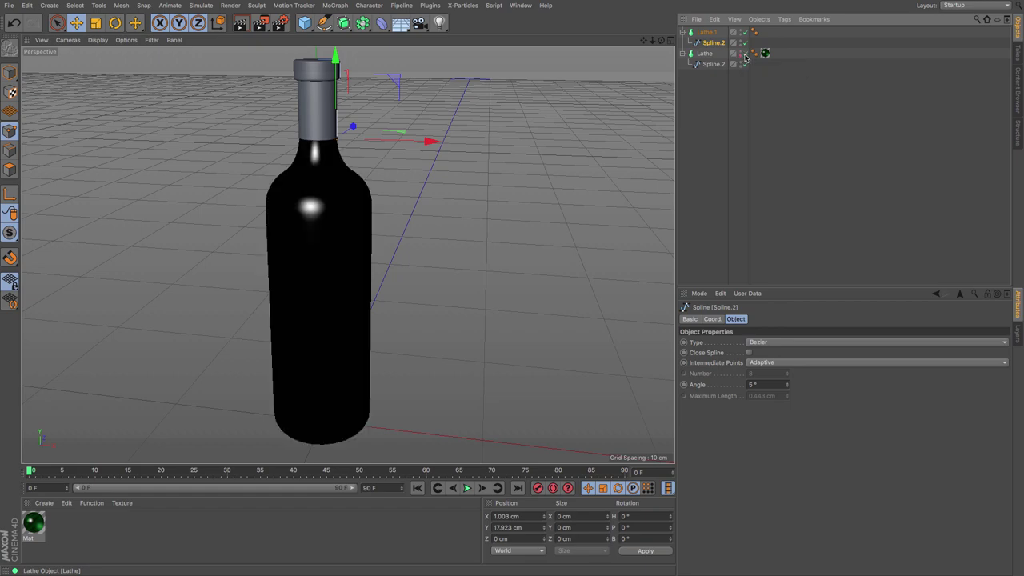
{"action": "mouse_move", "coordinate": [644, 40]}
{"action": "left_mouse_down"}
{"action": "mouse_move", "coordinate": [647, 85]}
{"action": "mouse_move", "coordinate": [660, 40]}
{"action": "mouse_move", "coordinate": [645, 40]}
{"action": "left_mouse_up"}
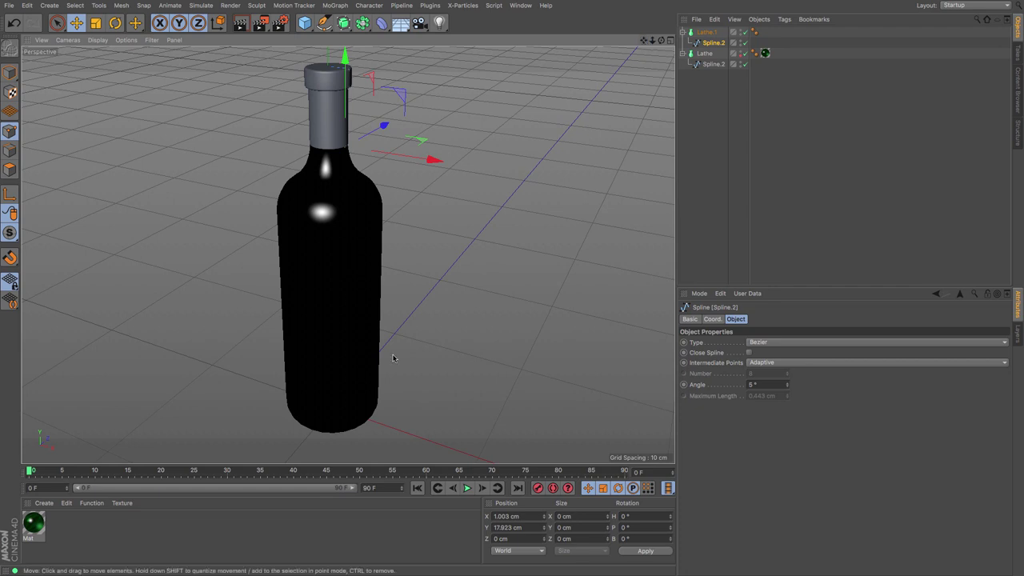
Step: Create a new material and make its color red with hue 0°, saturation 75% and value 80%
{"action": "left_click", "coordinate": [44, 504]}
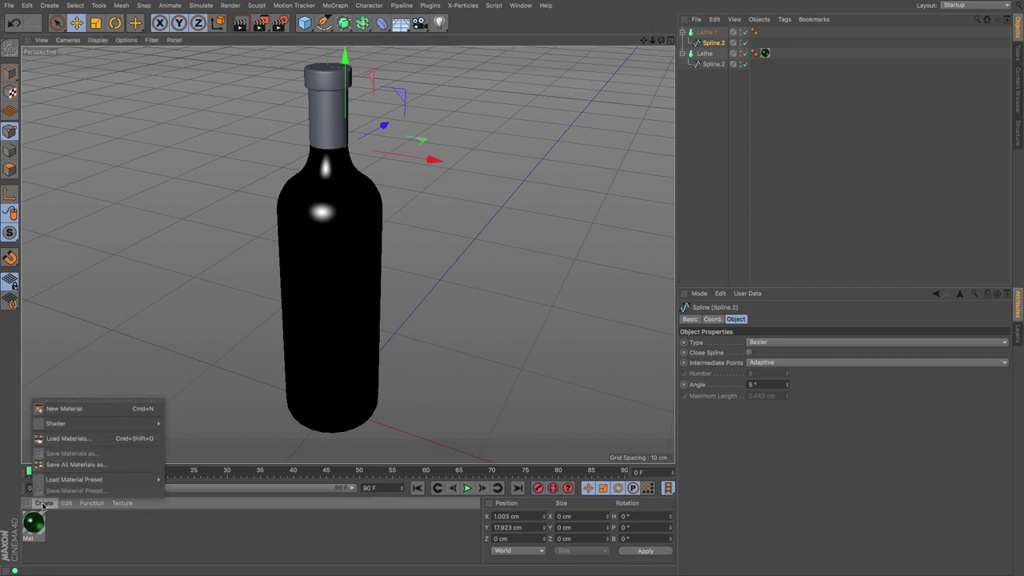
{"action": "left_click", "coordinate": [56, 405]}
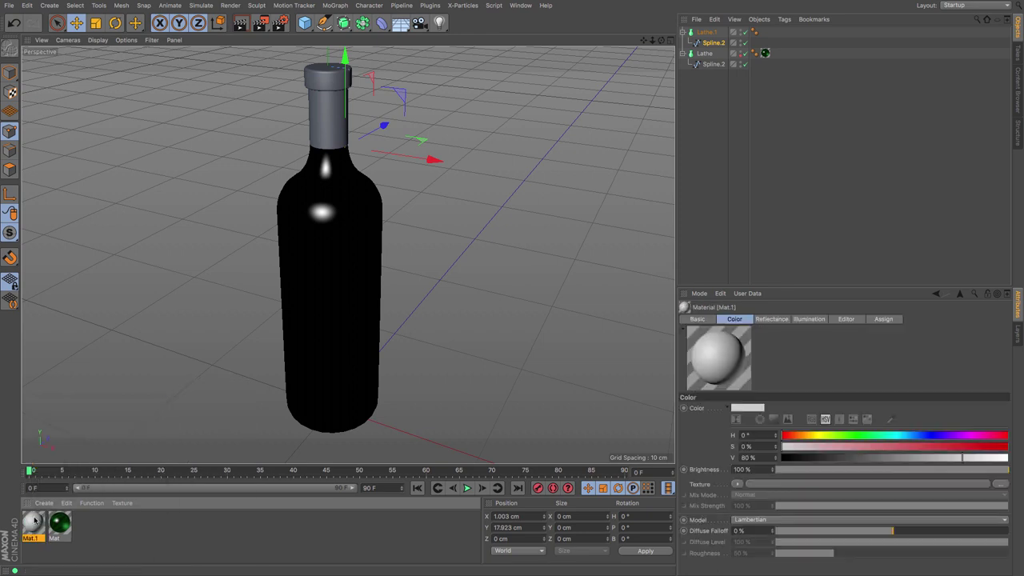
{"action": "double_click", "coordinate": [34, 522]}
{"action": "left_click_drag", "start_coordinate": [249, 92], "coordinate": [578, 89]}
{"action": "left_click", "coordinate": [506, 184]}
{"action": "mouse_move", "coordinate": [820, 145]}
{"action": "left_mouse_down"}
{"action": "mouse_move", "coordinate": [785, 144]}
{"action": "mouse_move", "coordinate": [803, 148]}
{"action": "left_mouse_up"}
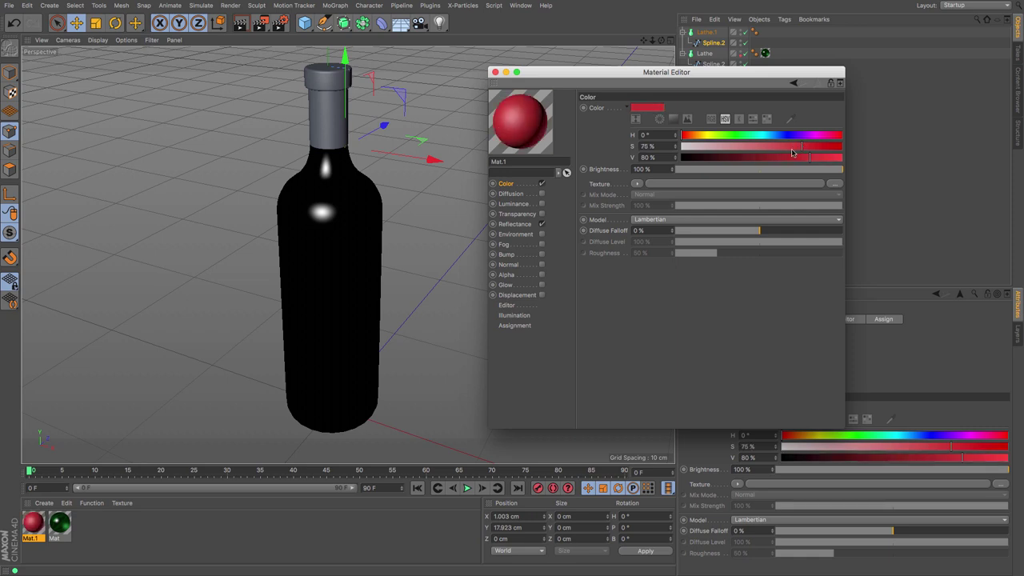
Step: Set the red material's default specular width to 34% and specular strength to 51% in its reflectance
{"action": "left_click", "coordinate": [518, 225]}
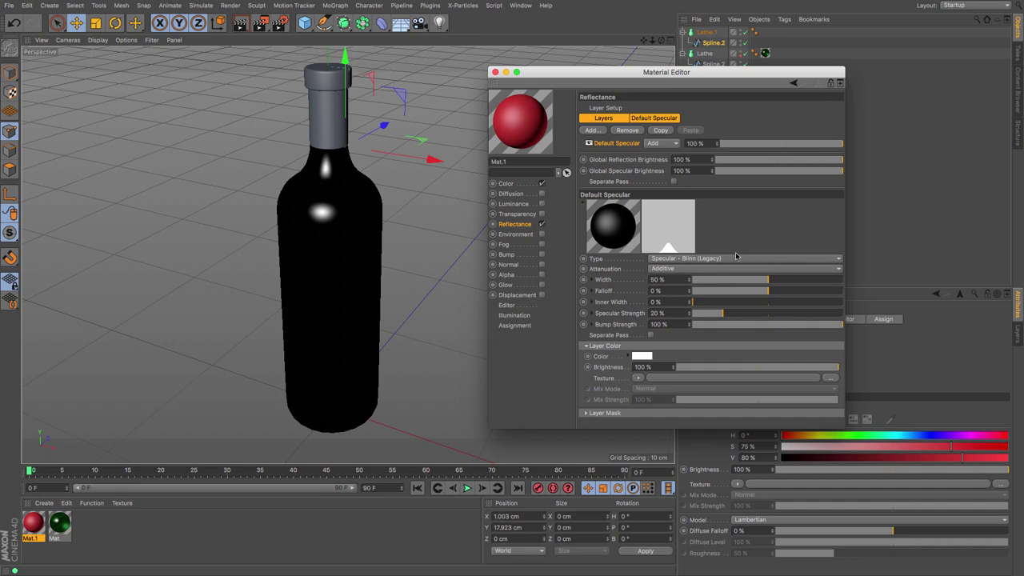
{"action": "left_click", "coordinate": [743, 281]}
{"action": "left_click", "coordinate": [770, 314]}
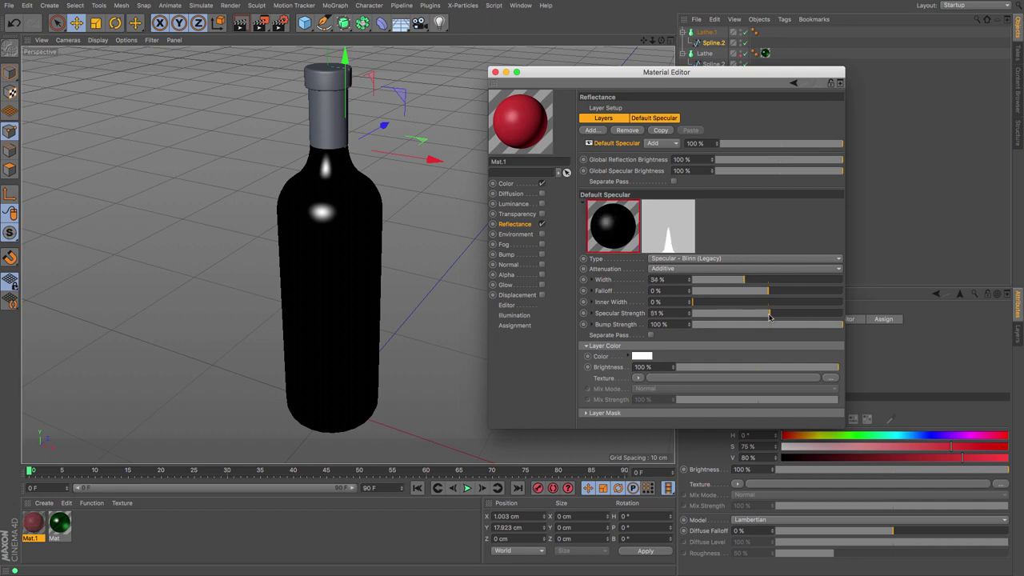
Step: Apply the red material to the duplicate Lathe around the neck, test-render the perspective view and close the material's editor
{"action": "left_click_drag", "start_coordinate": [625, 37], "coordinate": [707, 33]}
{"action": "left_click", "coordinate": [242, 24]}
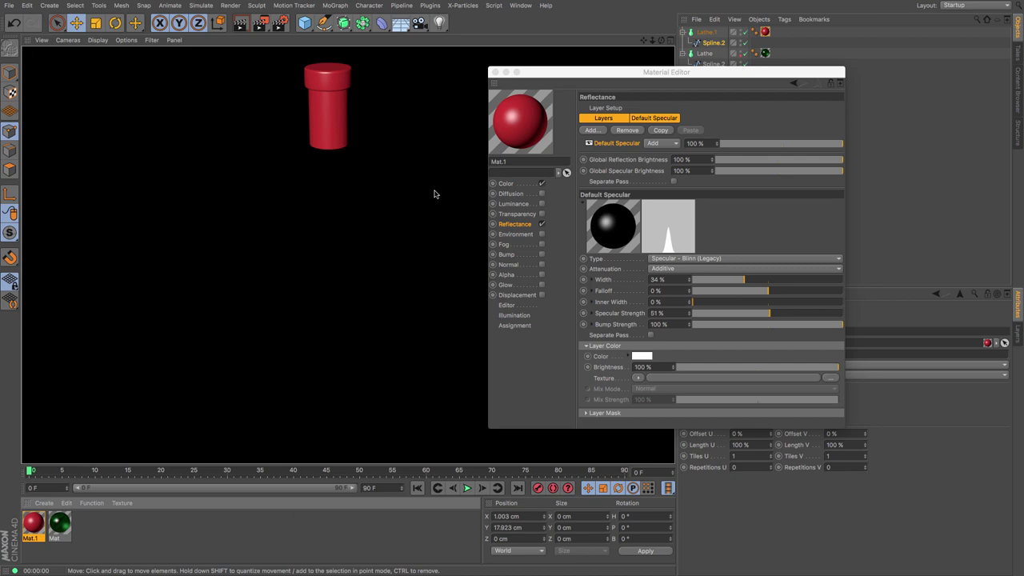
{"action": "left_click_drag", "start_coordinate": [577, 74], "coordinate": [568, 65]}
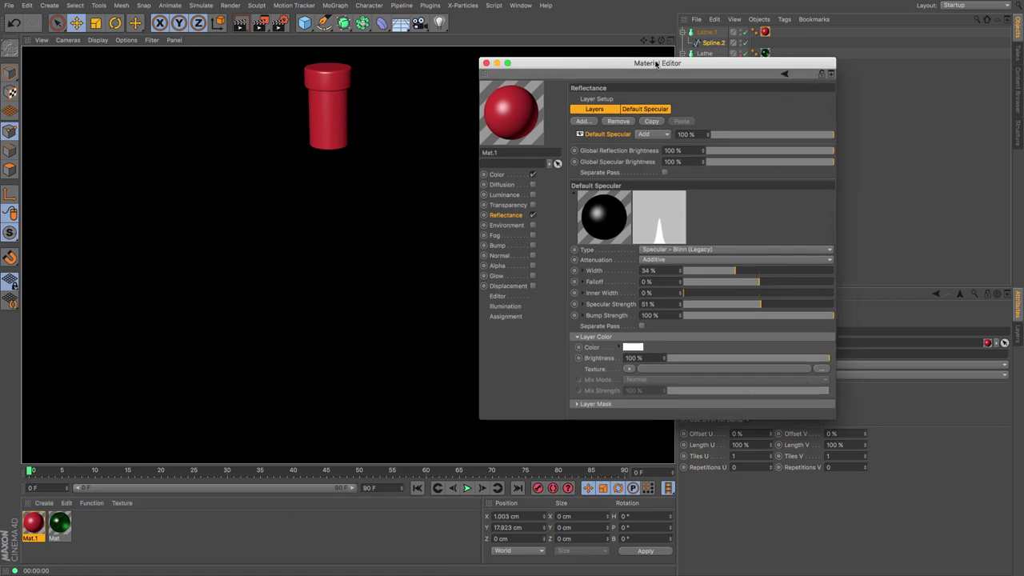
{"action": "left_click_drag", "start_coordinate": [662, 43], "coordinate": [635, 42]}
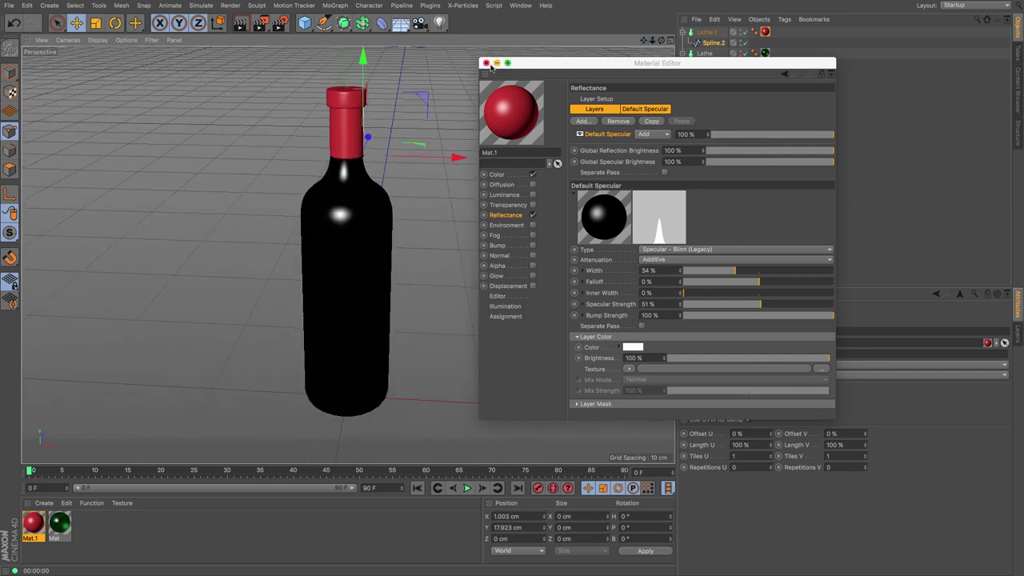
{"action": "left_click", "coordinate": [485, 64]}
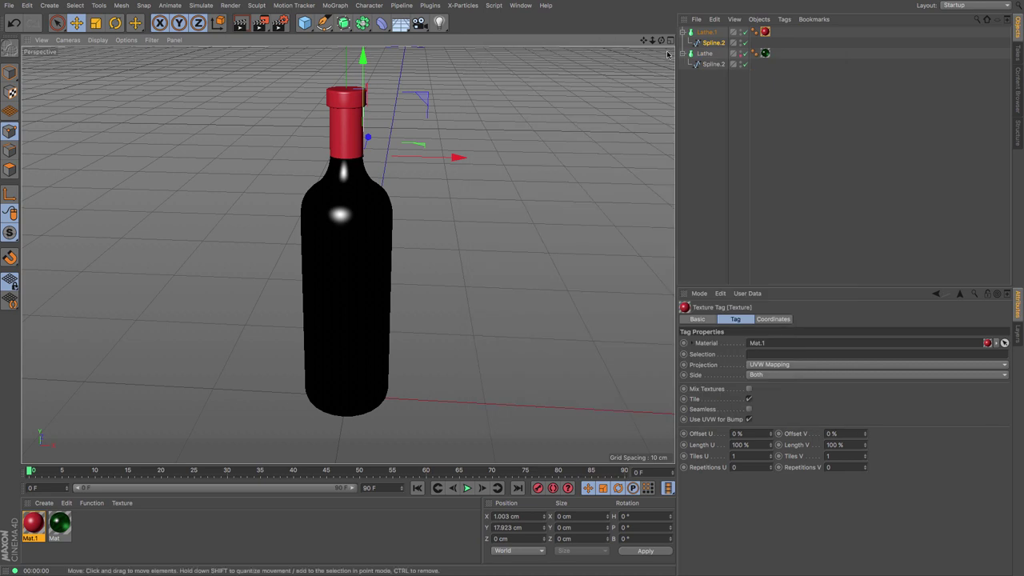
{"action": "left_click", "coordinate": [305, 22]}
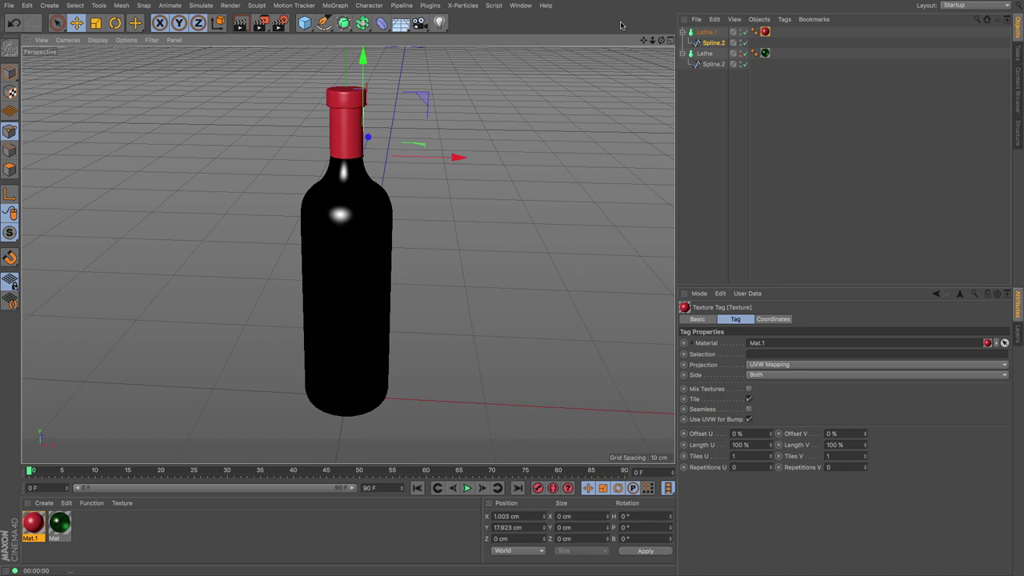
{"action": "left_click_drag", "start_coordinate": [657, 41], "coordinate": [648, 48]}
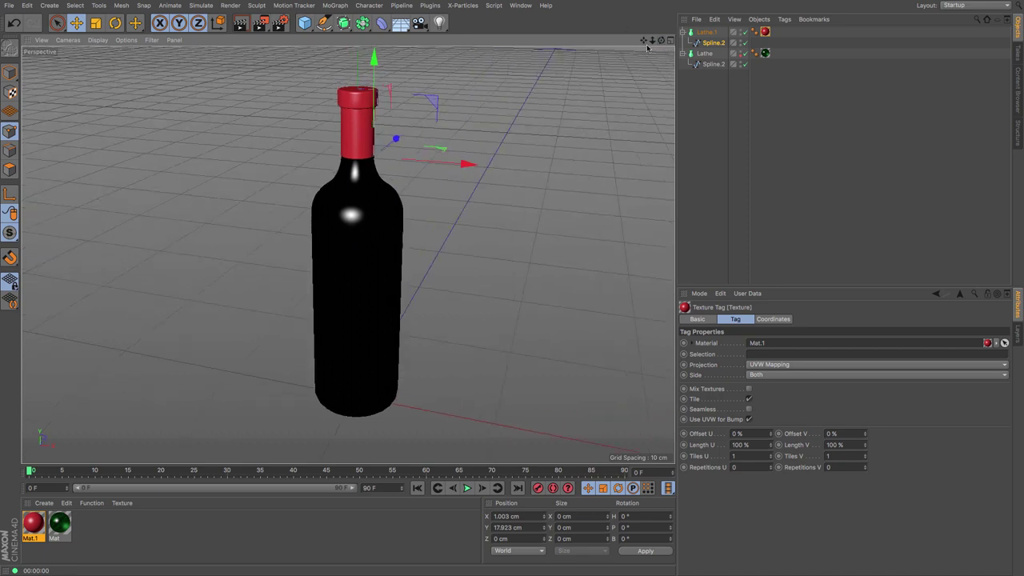
Step: Create a new default white material and apply it to the original bottle's Lathe
{"action": "left_click", "coordinate": [46, 504]}
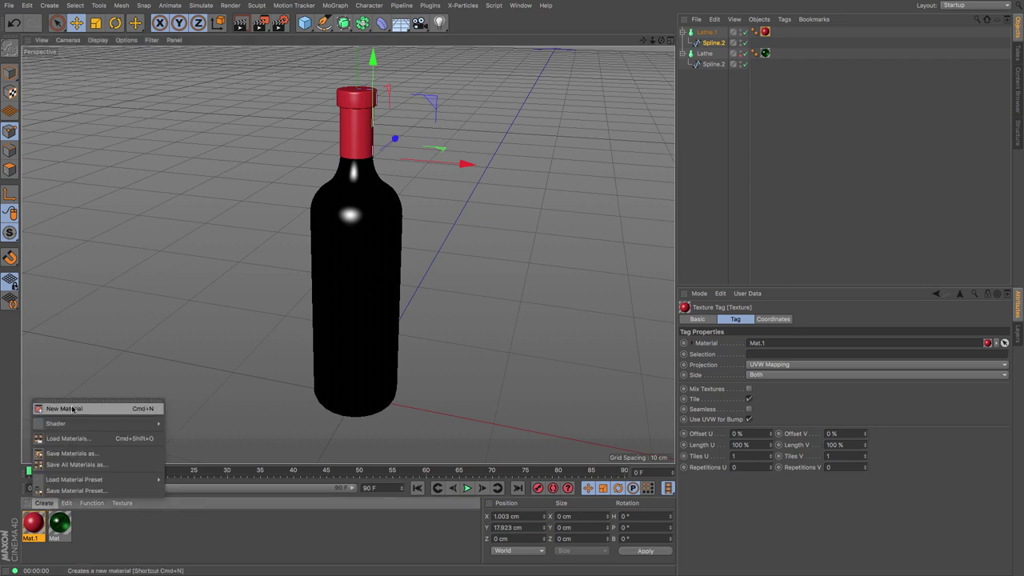
{"action": "left_click", "coordinate": [45, 408]}
{"action": "left_click_drag", "start_coordinate": [35, 528], "coordinate": [701, 56]}
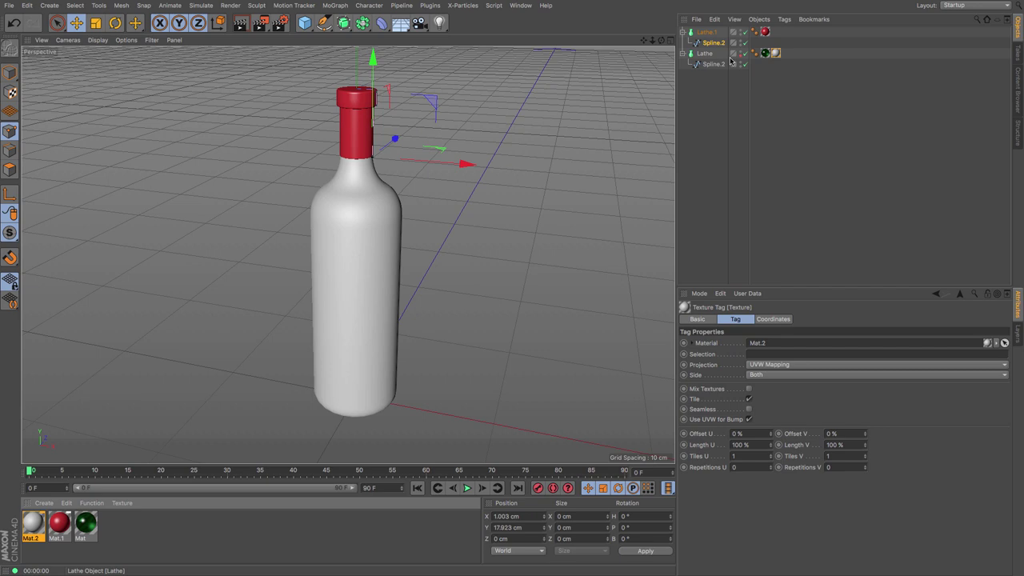
Step: Set the white texture's projection to Cylindrical and disable its tiling
{"action": "left_click", "coordinate": [791, 364]}
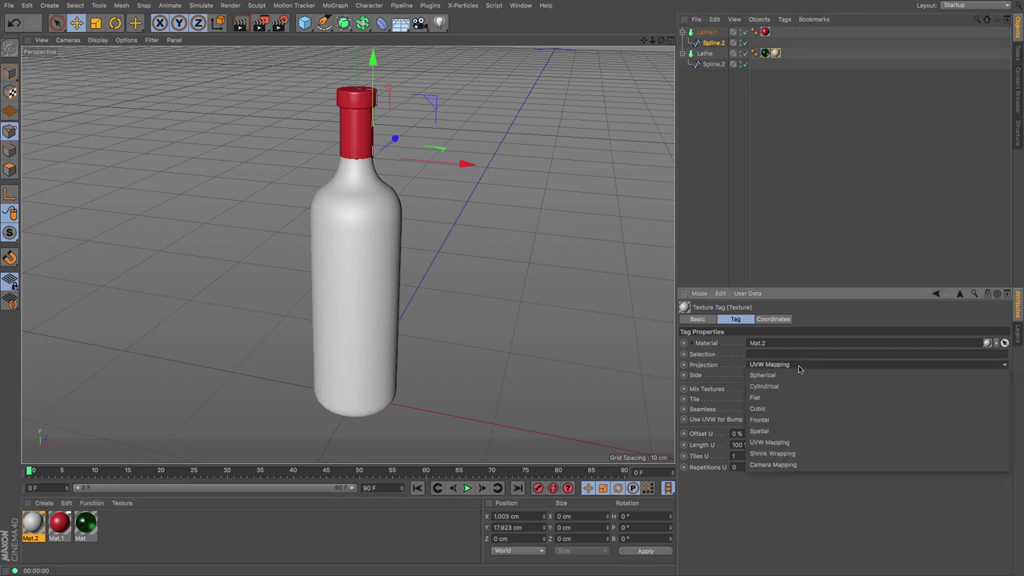
{"action": "left_click", "coordinate": [797, 386]}
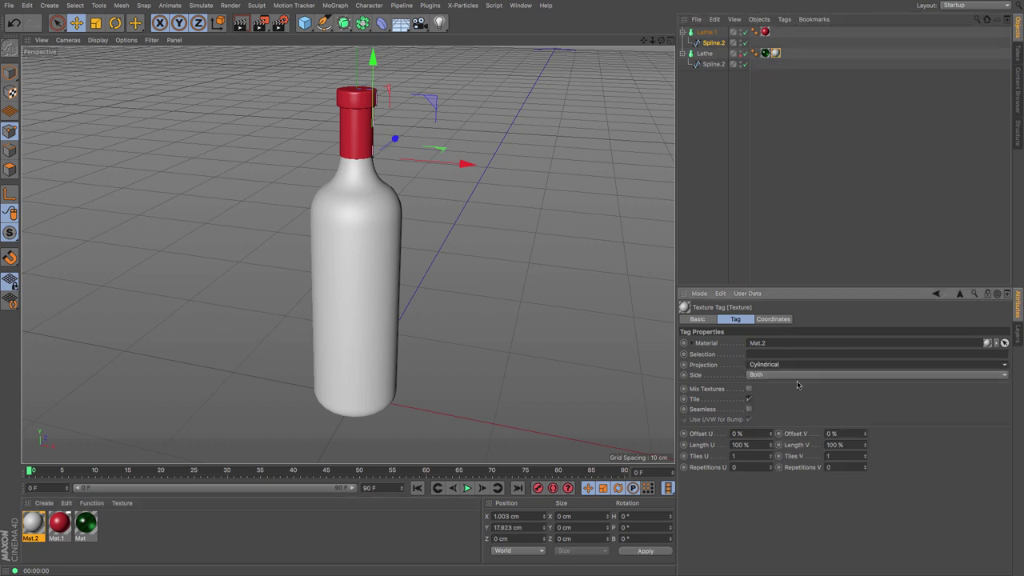
{"action": "left_click", "coordinate": [749, 399]}
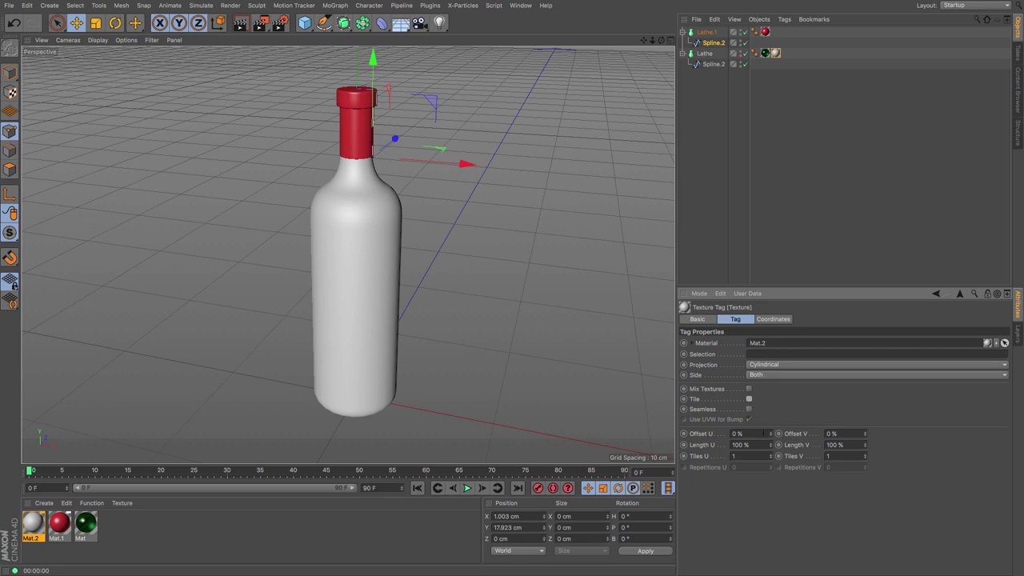
Step: Set the white texture's U length to 82%, V length to 20% and V offset to 22%
{"action": "left_click_drag", "start_coordinate": [775, 445], "coordinate": [776, 446]}
{"action": "mouse_move", "coordinate": [864, 445]}
{"action": "left_mouse_down"}
{"action": "mouse_move", "coordinate": [864, 454]}
{"action": "mouse_move", "coordinate": [864, 431]}
{"action": "left_mouse_up"}
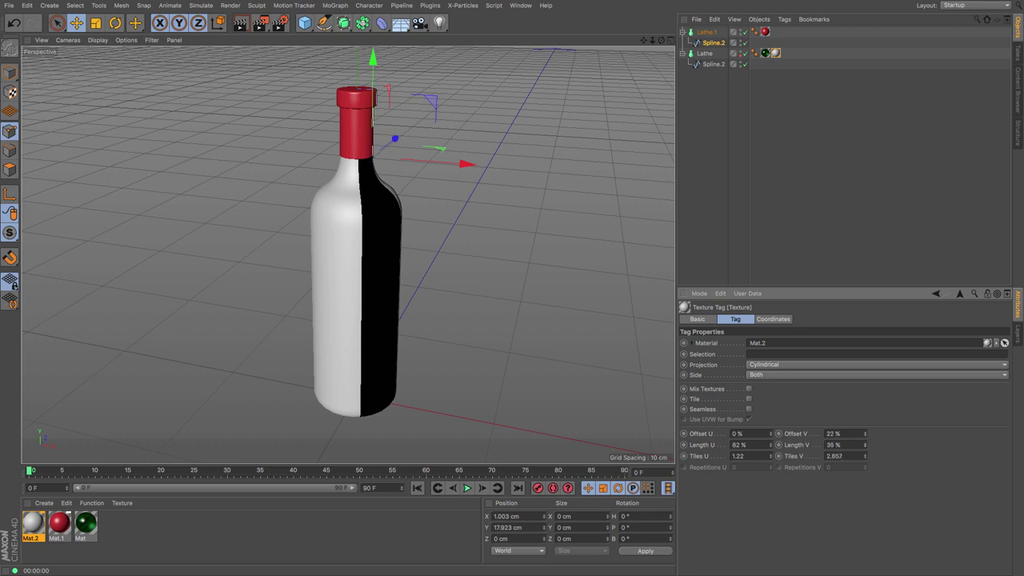
{"action": "left_click_drag", "start_coordinate": [864, 445], "coordinate": [864, 450]}
{"action": "left_click_drag", "start_coordinate": [372, 58], "coordinate": [372, 72]}
{"action": "key", "text": "ctrl+z"}
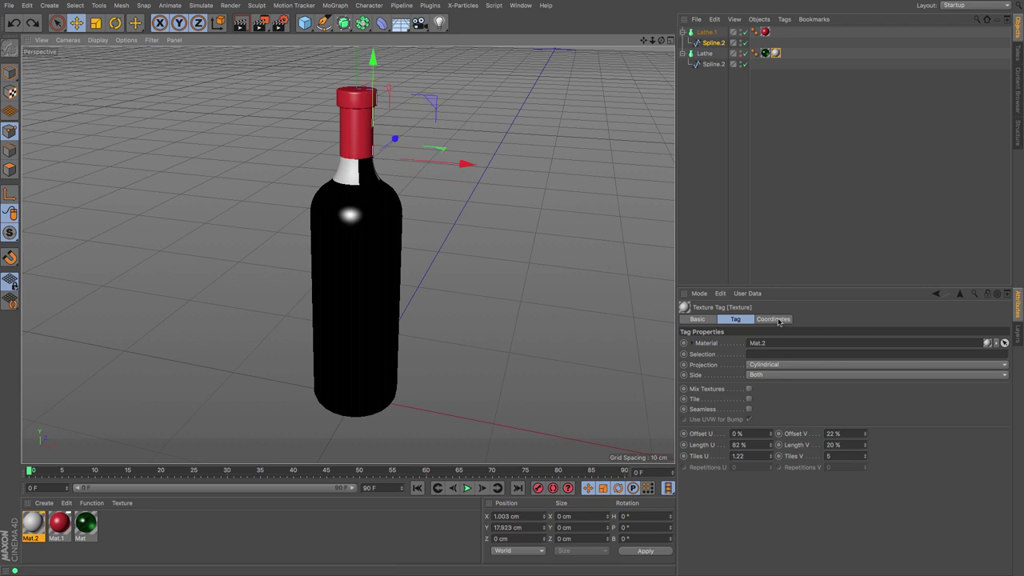
Step: Set the white texture's Y size to 10 cm and its V offset to -7% to place it mid-body
{"action": "left_click", "coordinate": [773, 319]}
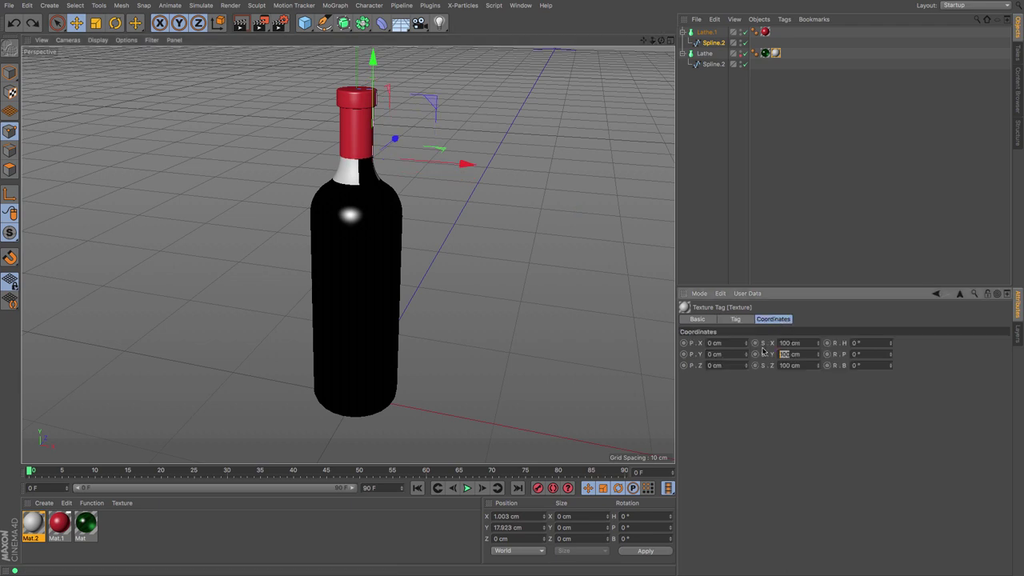
{"action": "type", "text": "10"}
{"action": "key", "text": "Return"}
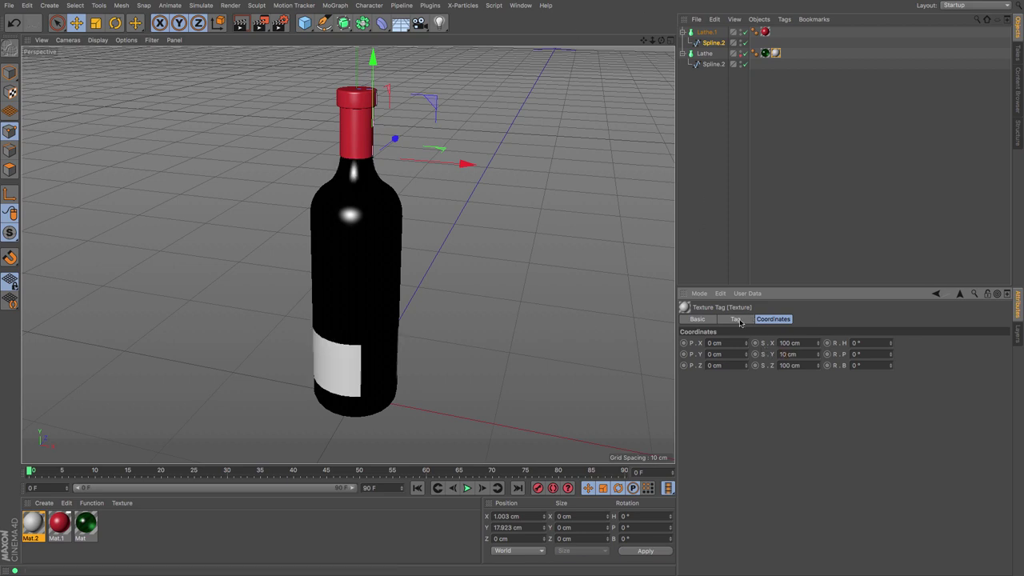
{"action": "left_click", "coordinate": [735, 319]}
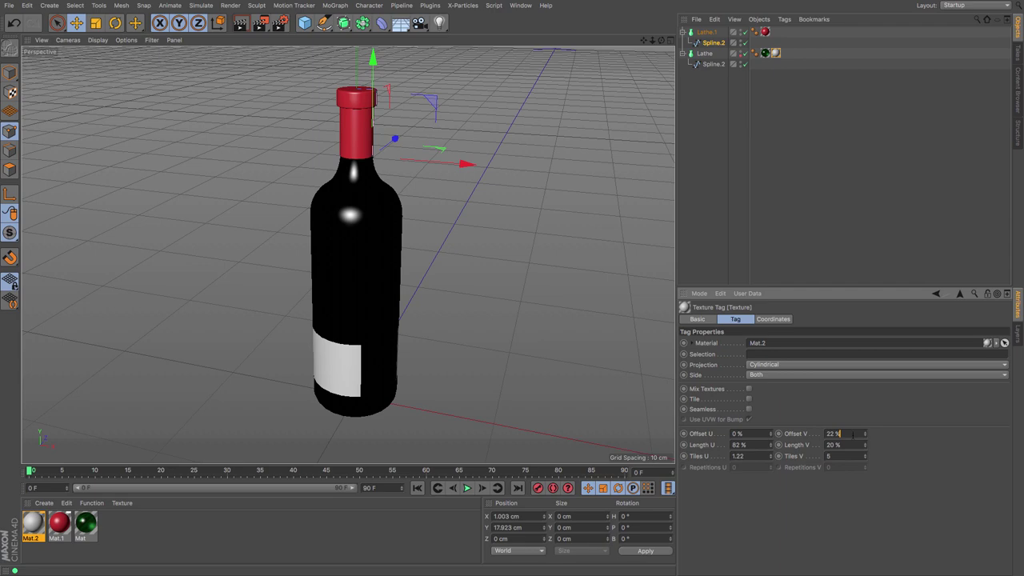
{"action": "left_click_drag", "start_coordinate": [864, 436], "coordinate": [859, 452]}
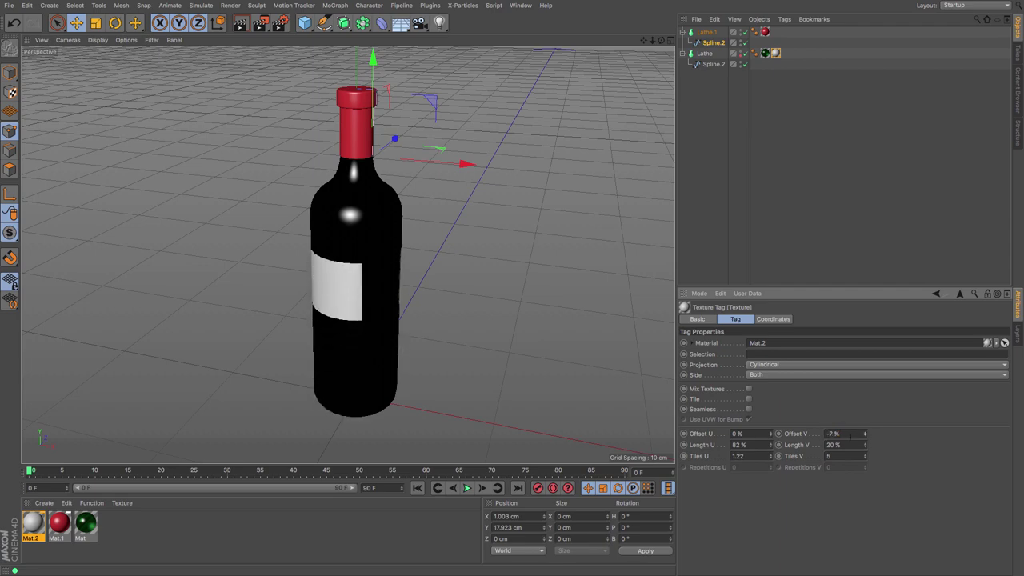
Step: Set the white texture's U length to 41% so it covers only part of the bottle's circumference
{"action": "left_click_drag", "start_coordinate": [661, 40], "coordinate": [576, 120]}
{"action": "left_click", "coordinate": [771, 443]}
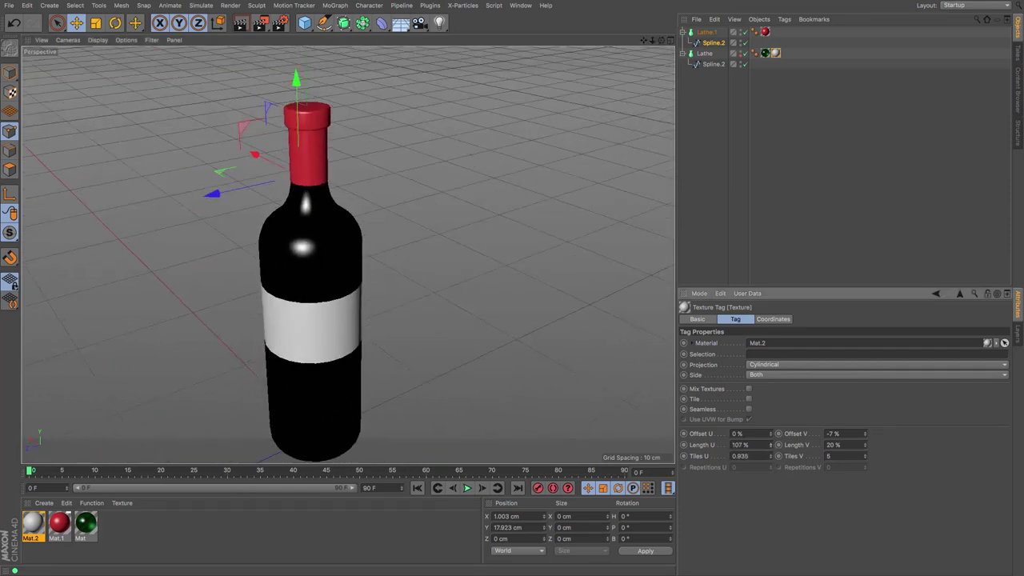
{"action": "left_click_drag", "start_coordinate": [771, 443], "coordinate": [771, 459]}
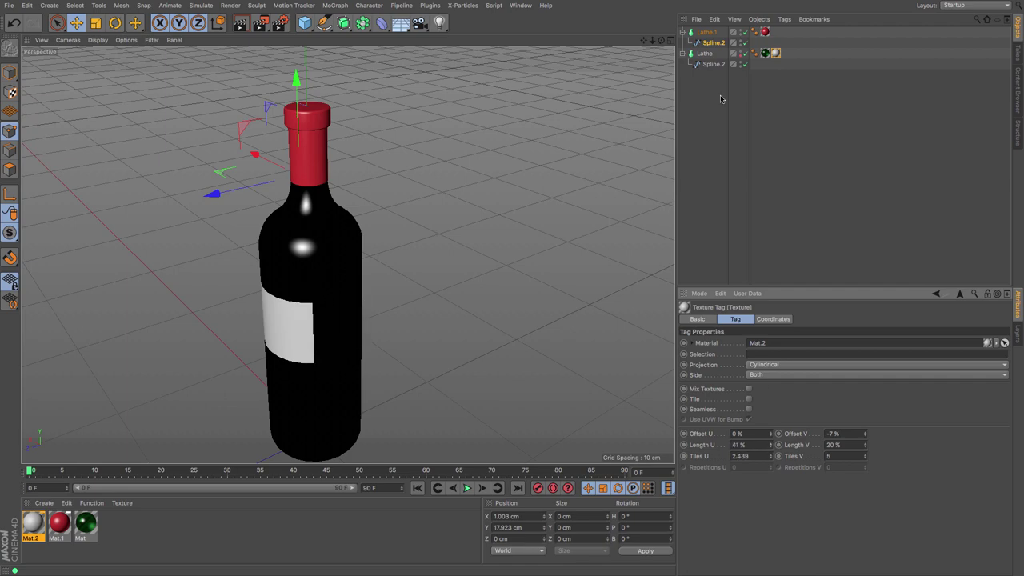
{"action": "left_click_drag", "start_coordinate": [662, 40], "coordinate": [676, 1]}
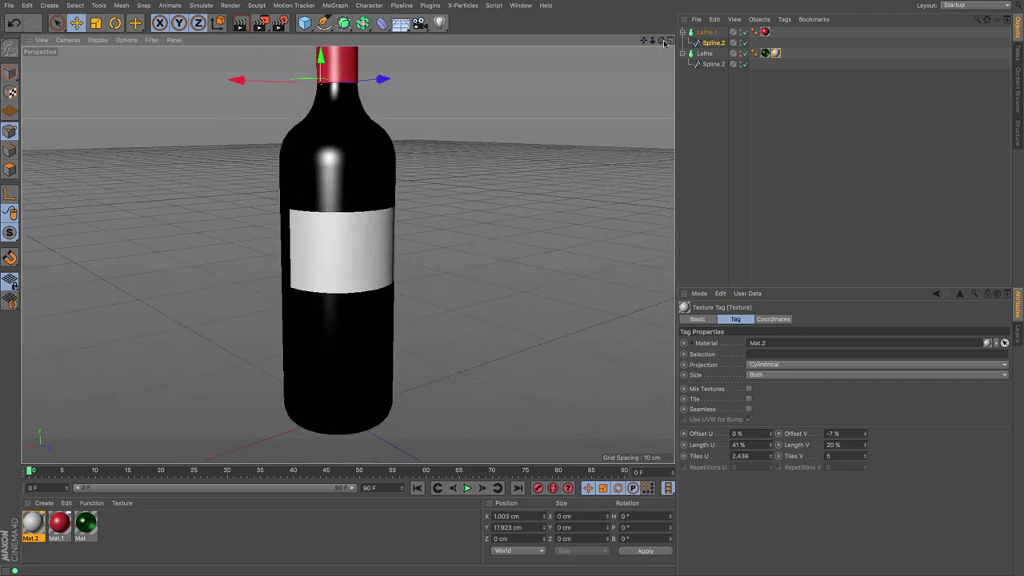
{"action": "left_click_drag", "start_coordinate": [662, 40], "coordinate": [609, 66]}
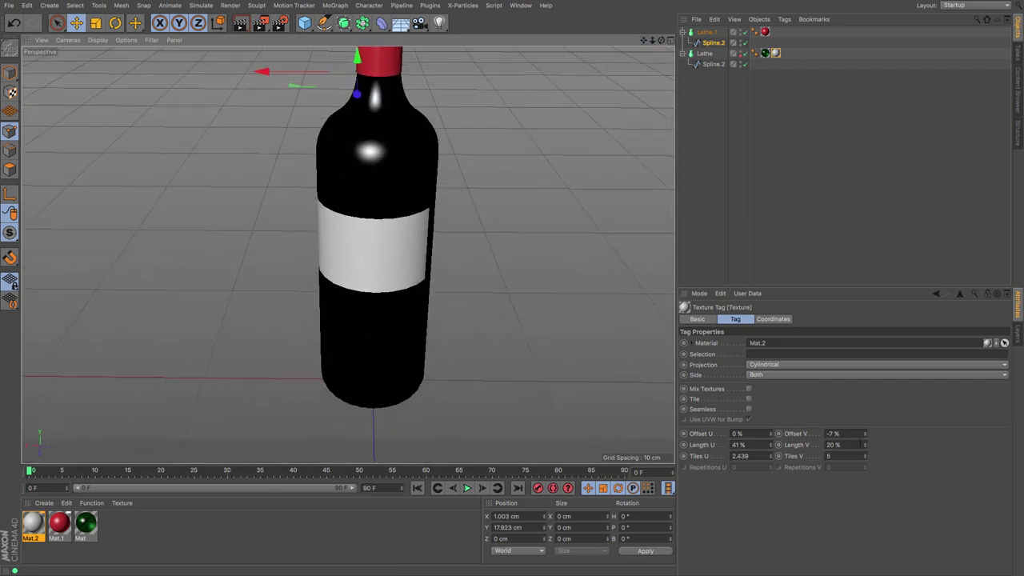
Step: Set the white texture's V length to 41% and its V offset to -10%
{"action": "mouse_move", "coordinate": [863, 445]}
{"action": "left_mouse_down"}
{"action": "mouse_move", "coordinate": [864, 424]}
{"action": "mouse_move", "coordinate": [864, 440]}
{"action": "left_mouse_up"}
{"action": "left_click_drag", "start_coordinate": [643, 40], "coordinate": [589, 89]}
{"action": "left_click_drag", "start_coordinate": [657, 42], "coordinate": [655, 44]}
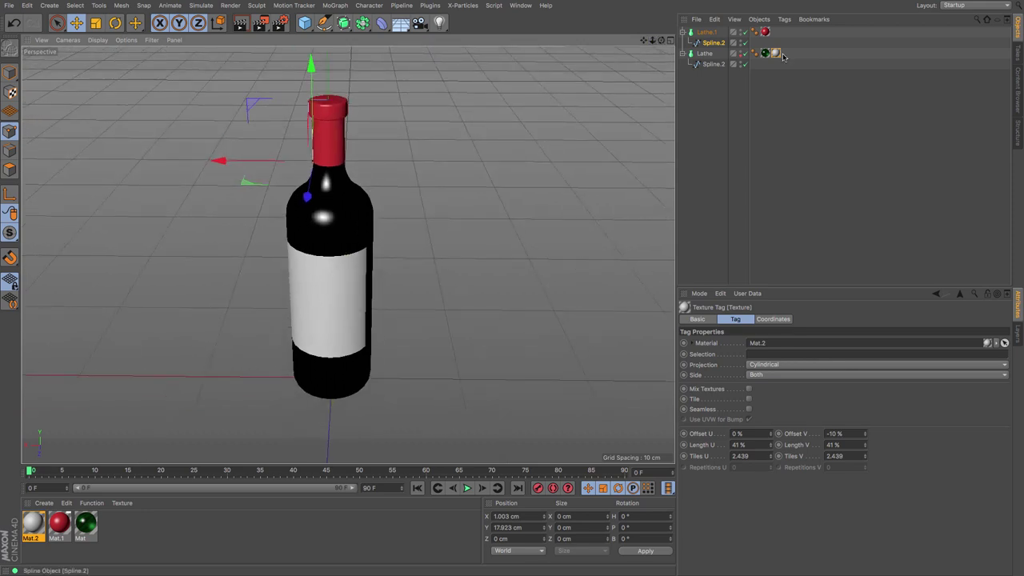
Step: Remove the white texture tag from the original bottle's Lathe and duplicate that Lathe
{"action": "key", "text": "Delete"}
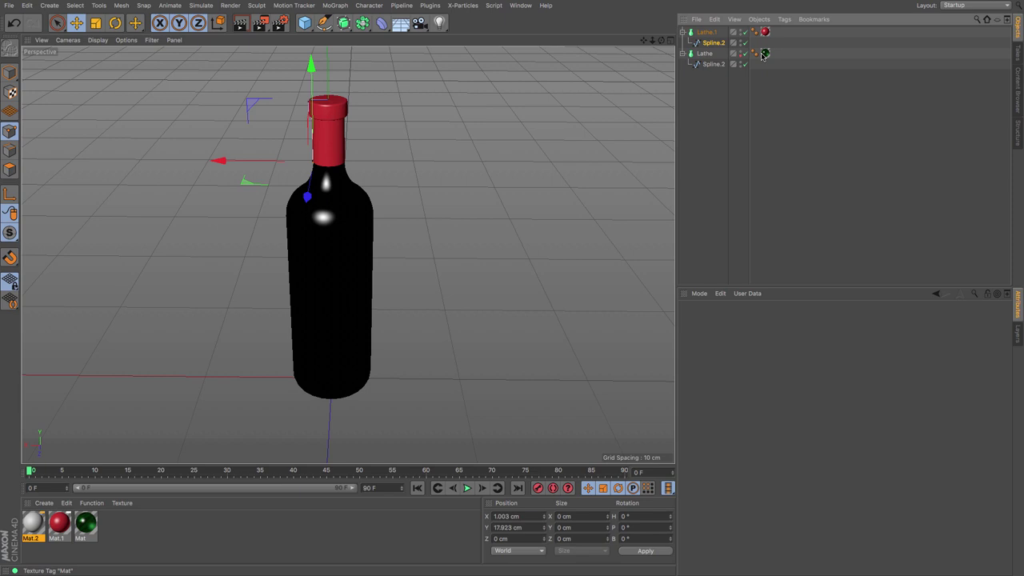
{"action": "left_click", "coordinate": [705, 53]}
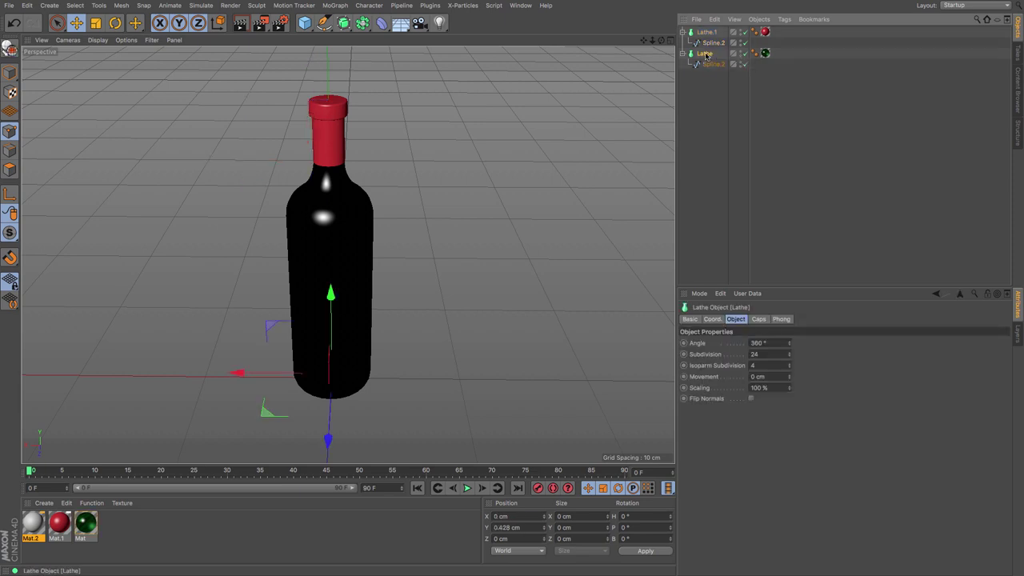
{"action": "key", "text": "ctrl+c"}
{"action": "key", "text": "ctrl+v"}
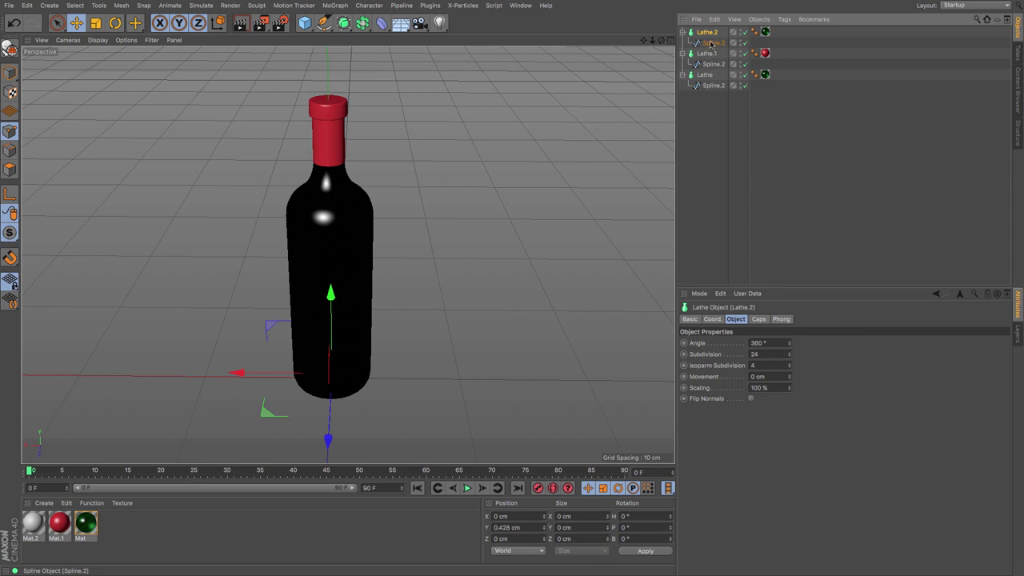
Step: Hide the red neck capsule and the original bottle, and remove the green material from the new bottle duplicate
{"action": "left_click", "coordinate": [741, 53]}
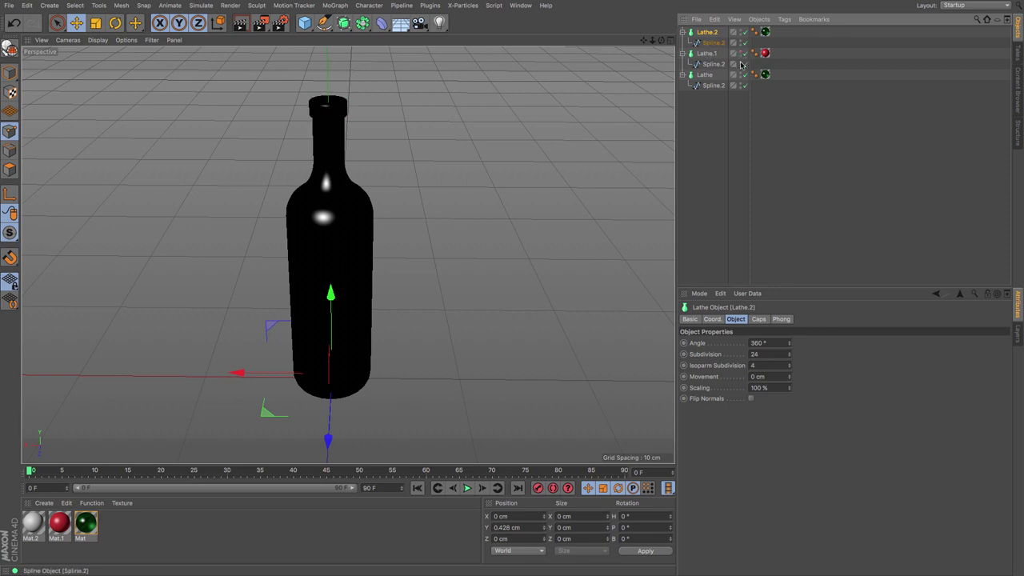
{"action": "left_click", "coordinate": [764, 31]}
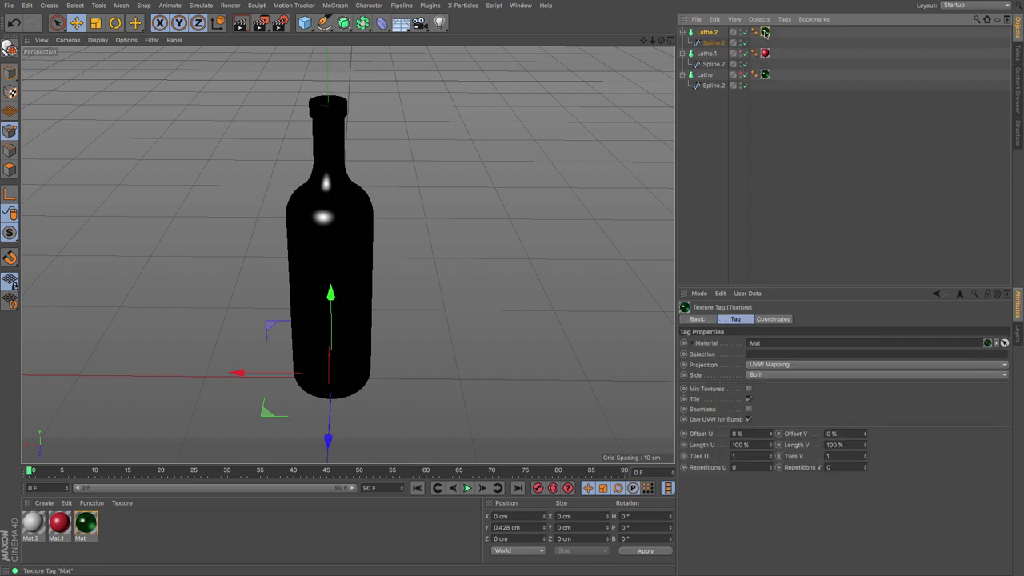
{"action": "key", "text": "Delete"}
{"action": "left_click", "coordinate": [712, 42]}
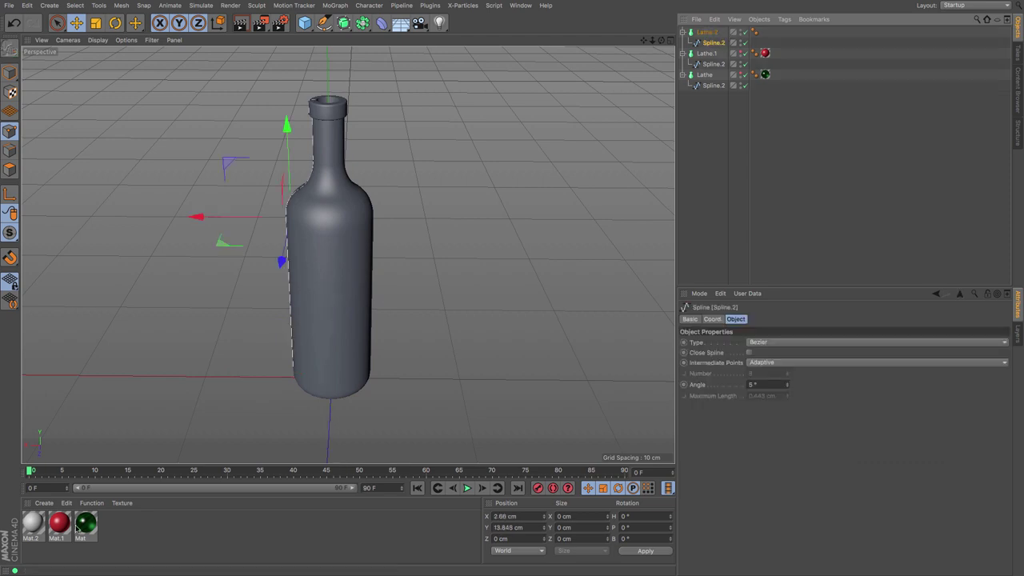
Step: Convert the new bottle duplicate to an editable polygon object and loop-select the polygons of its straight body
{"action": "left_click", "coordinate": [706, 32]}
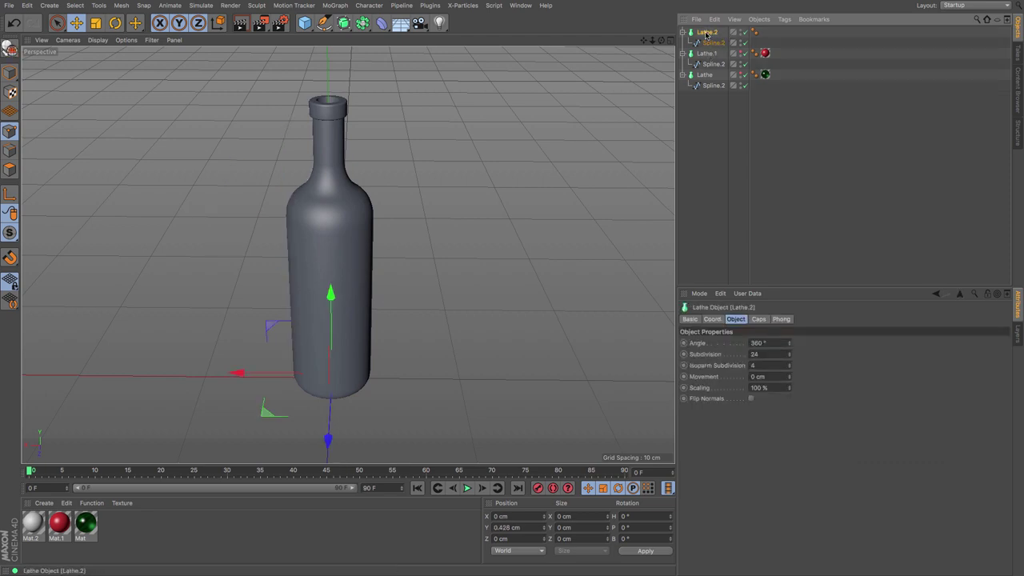
{"action": "left_click", "coordinate": [14, 49]}
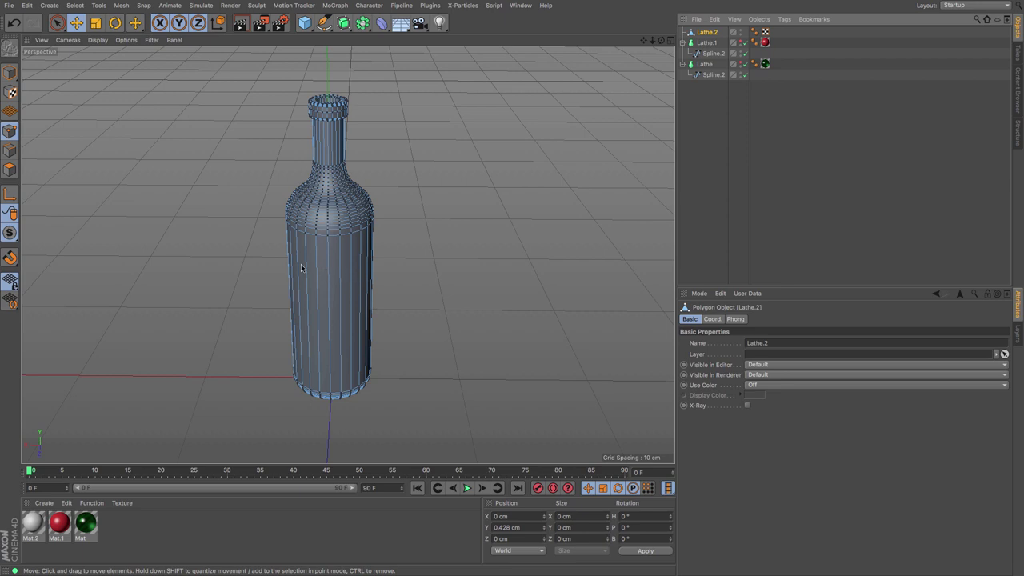
{"action": "key", "text": "u"}
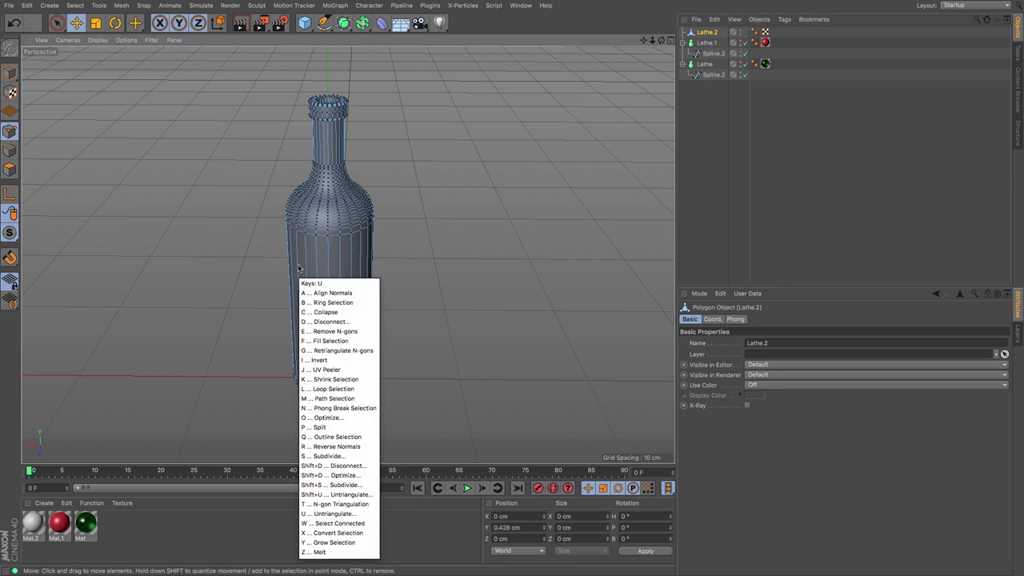
{"action": "key", "text": "l"}
{"action": "left_click", "coordinate": [13, 170]}
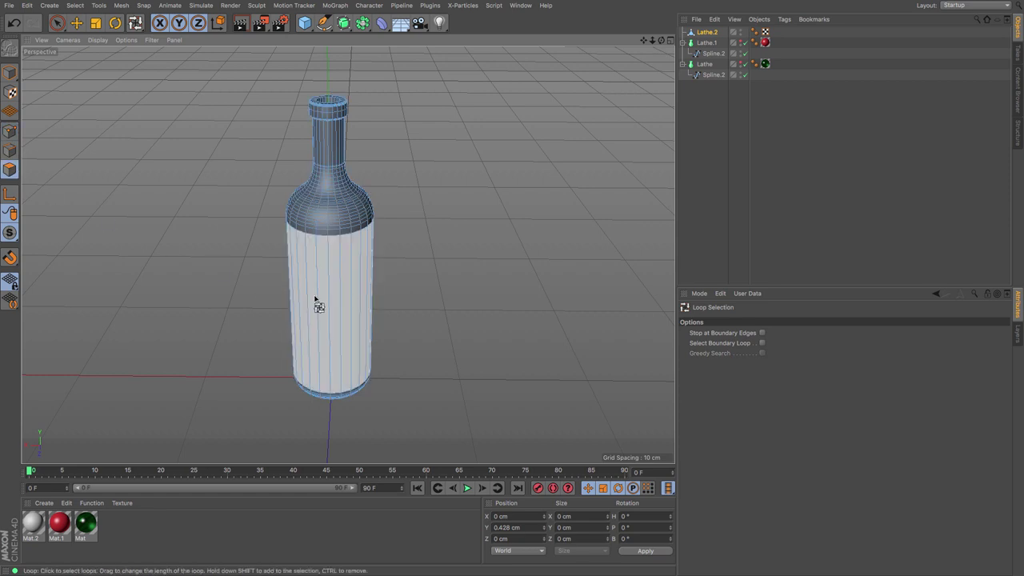
{"action": "left_click", "coordinate": [354, 256]}
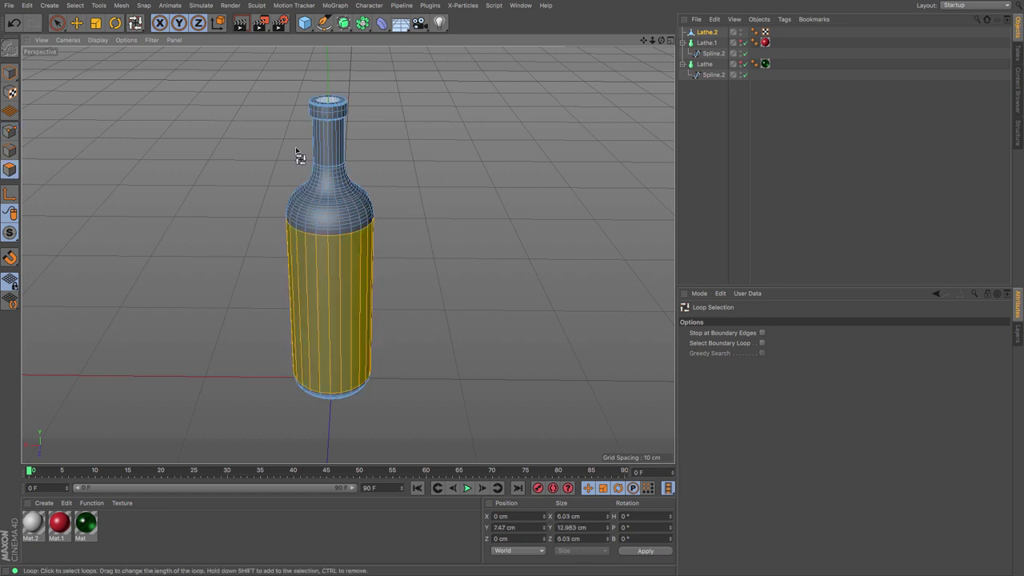
Step: Invert the polygon selection and delete the neck, shoulder and base, keeping only the straight body cylinder
{"action": "left_click", "coordinate": [75, 5]}
{"action": "left_click", "coordinate": [152, 175]}
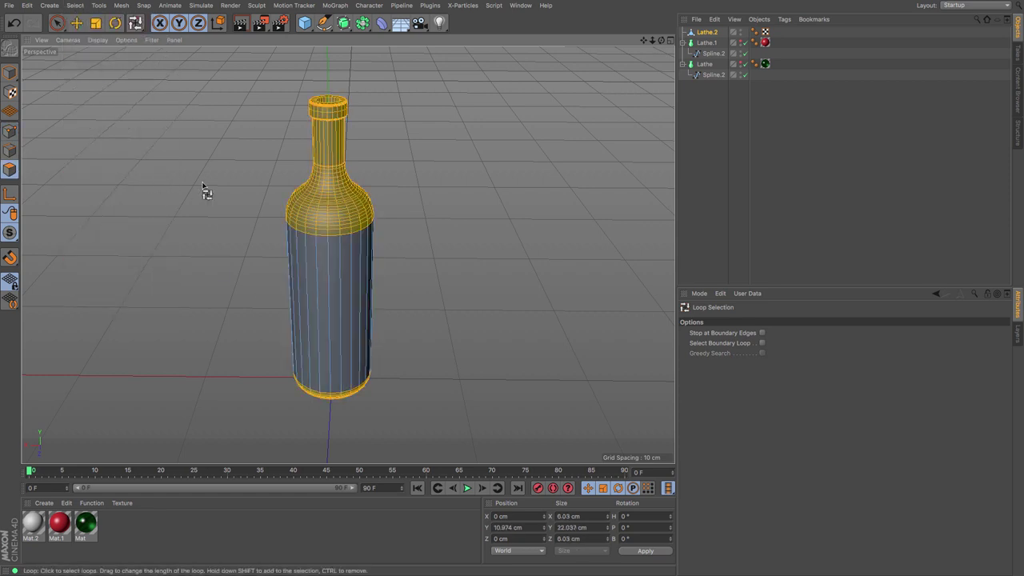
{"action": "key", "text": "Delete"}
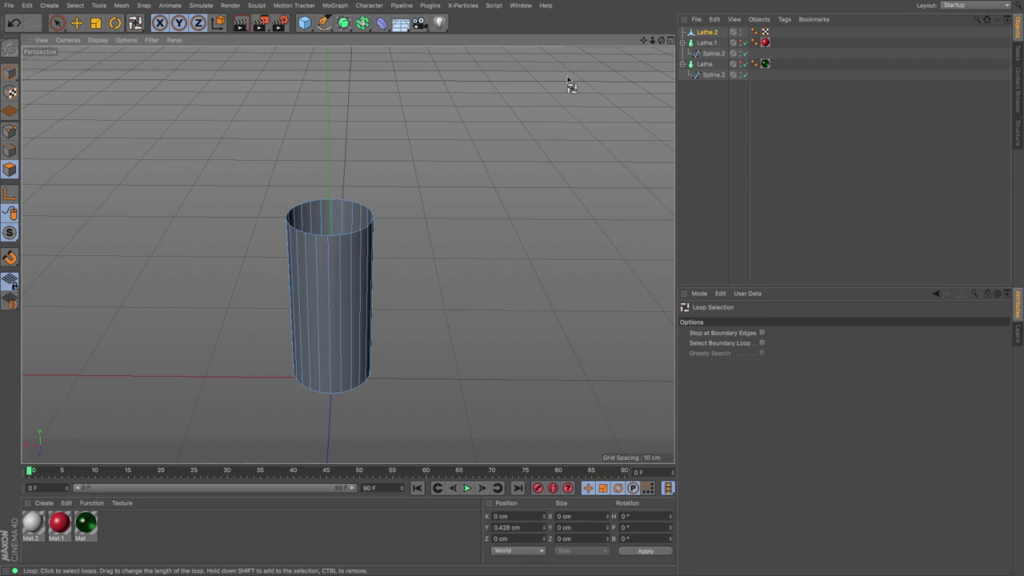
Step: Live-select the polygons on one half of the body cylinder and delete them, leaving an open curved half shell
{"action": "left_click_drag", "start_coordinate": [661, 40], "coordinate": [689, 160]}
{"action": "left_click", "coordinate": [77, 22]}
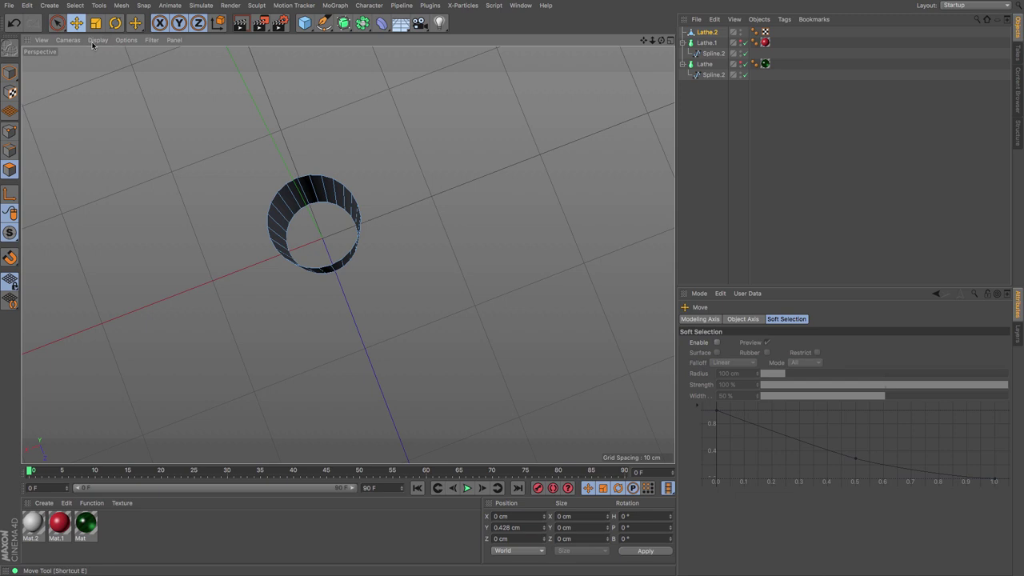
{"action": "left_click", "coordinate": [57, 22]}
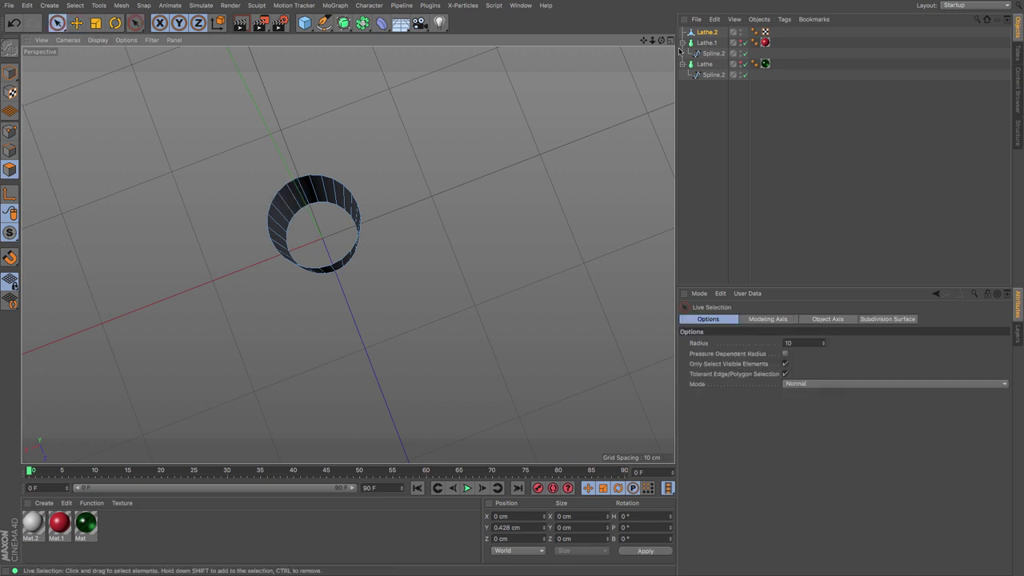
{"action": "left_click_drag", "start_coordinate": [660, 40], "coordinate": [480, 242]}
{"action": "left_click_drag", "start_coordinate": [380, 269], "coordinate": [278, 277]}
{"action": "key", "text": "Delete"}
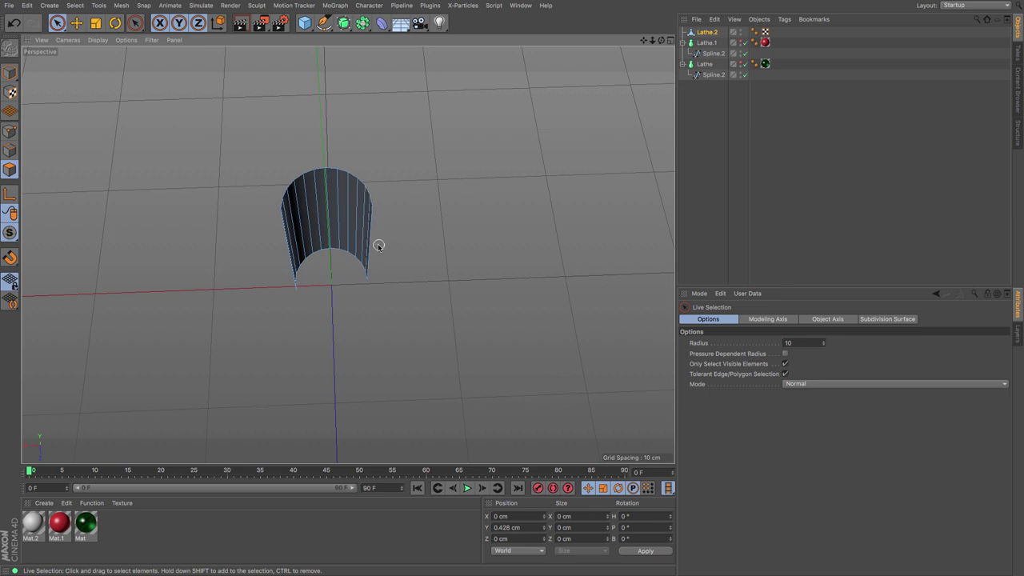
Step: Select the outermost polygon strip on each side of the half shell and delete both strips
{"action": "left_click", "coordinate": [375, 246]}
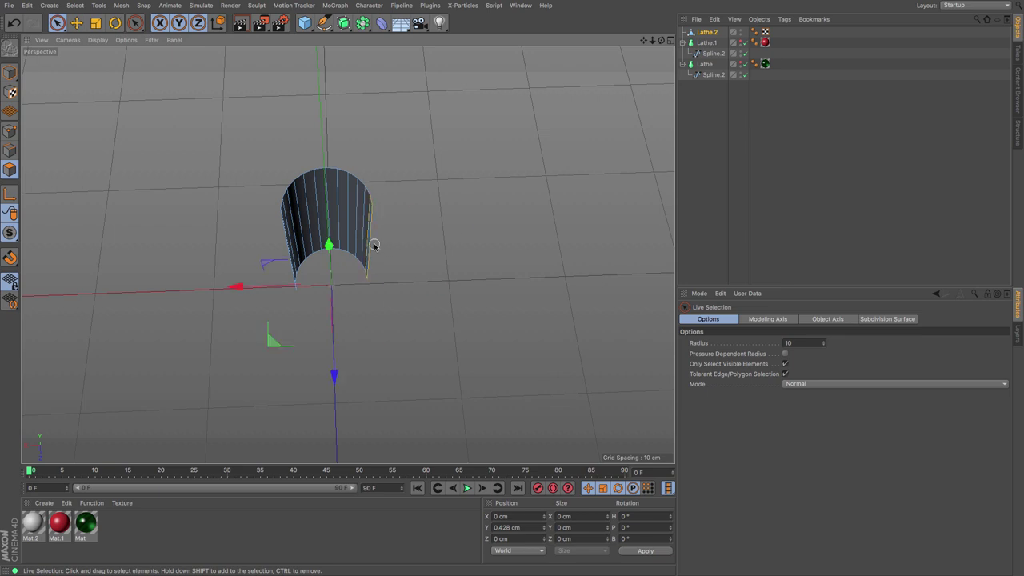
{"action": "left_click", "coordinate": [285, 245], "text": "shift"}
{"action": "key", "text": "Delete"}
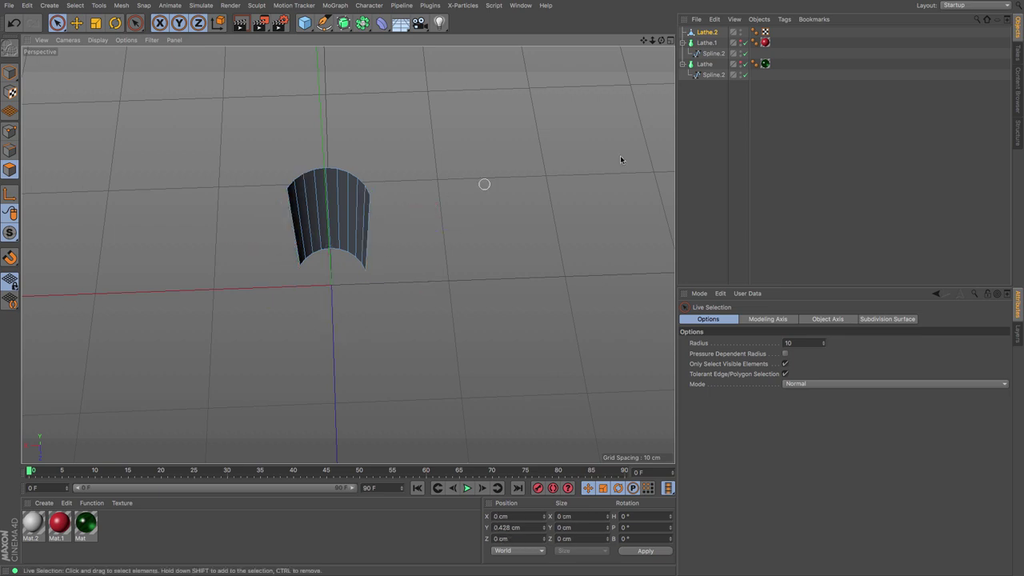
Step: Show the red neck capsule and the original bottle again around the label surface
{"action": "left_click", "coordinate": [741, 44]}
{"action": "left_click", "coordinate": [743, 63]}
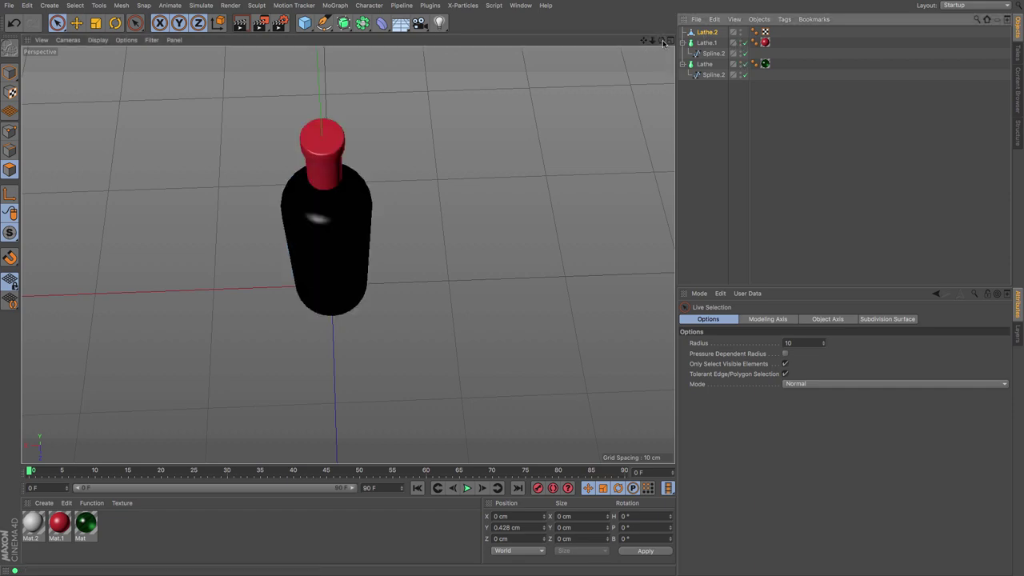
{"action": "left_click_drag", "start_coordinate": [662, 44], "coordinate": [480, 4]}
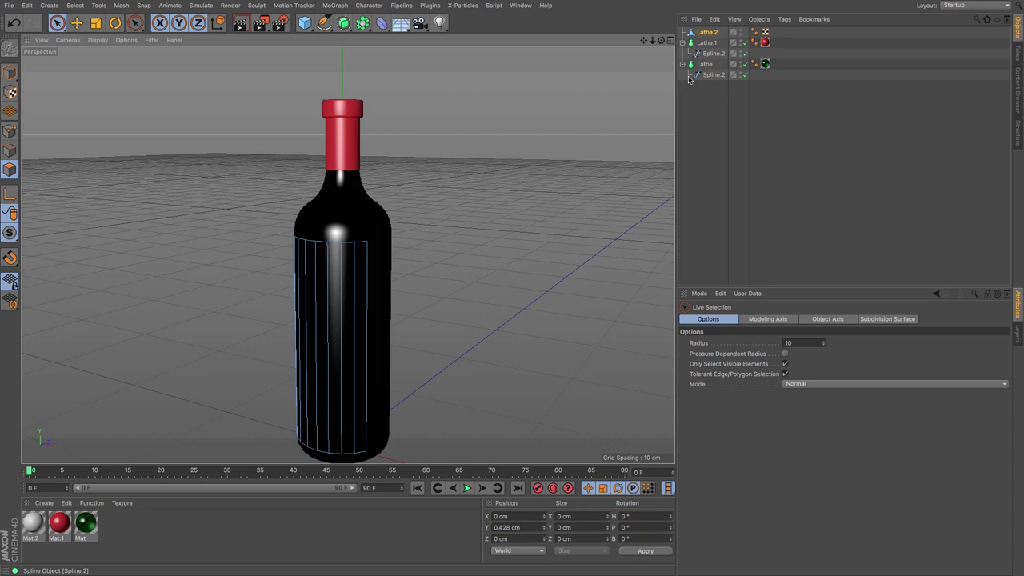
Step: Shorten and raise the label surface on the bottle body, and assign it the white material Mat.2
{"action": "left_click", "coordinate": [96, 22]}
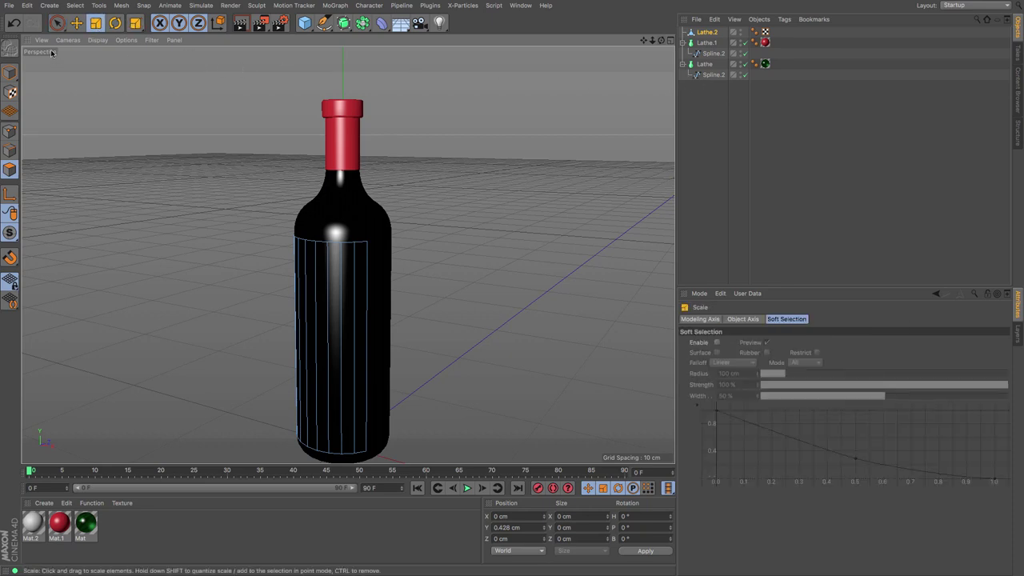
{"action": "left_click", "coordinate": [10, 72]}
{"action": "left_click_drag", "start_coordinate": [342, 347], "coordinate": [347, 312]}
{"action": "key", "text": "e"}
{"action": "left_click_drag", "start_coordinate": [33, 527], "coordinate": [701, 32]}
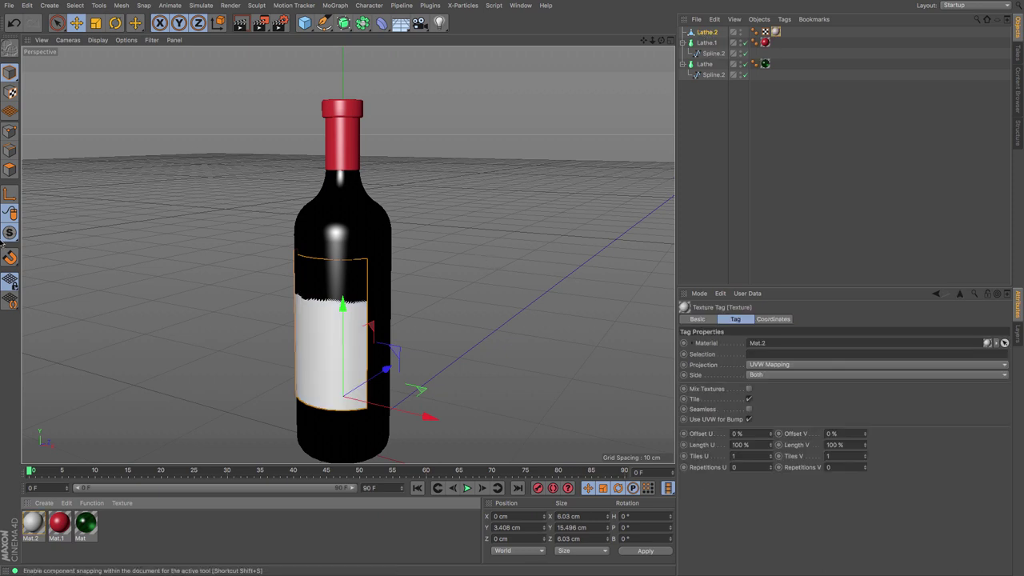
Step: Select all polygons of the white label and activate Extrude
{"action": "left_click", "coordinate": [10, 168]}
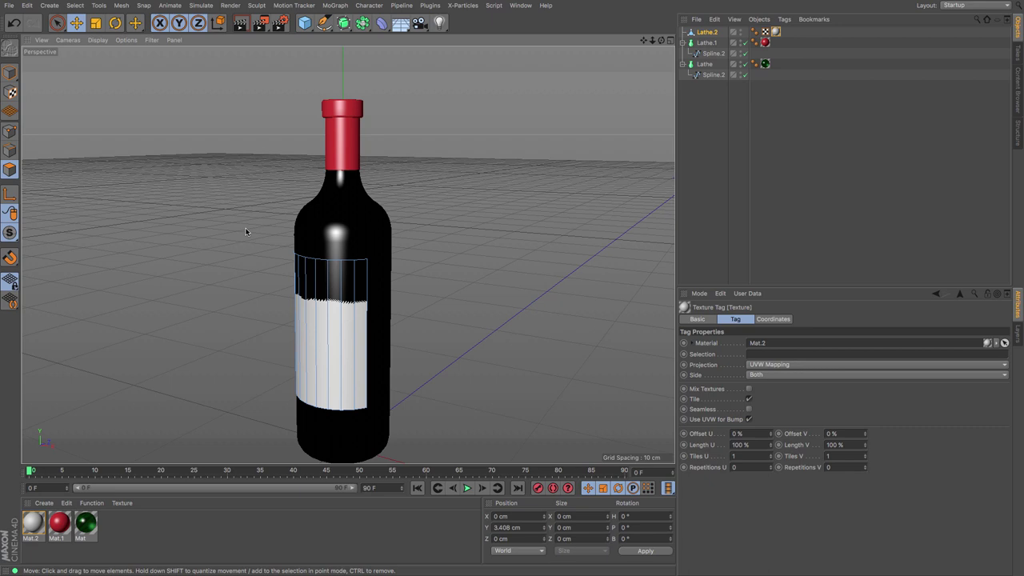
{"action": "left_click", "coordinate": [57, 22]}
{"action": "left_click", "coordinate": [327, 338]}
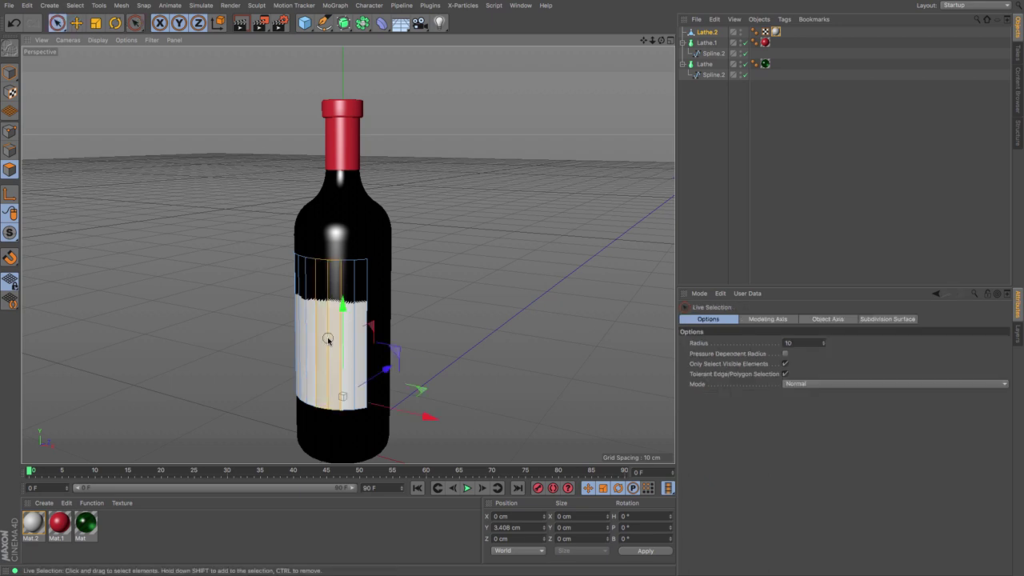
{"action": "left_click_drag", "start_coordinate": [327, 340], "coordinate": [335, 336]}
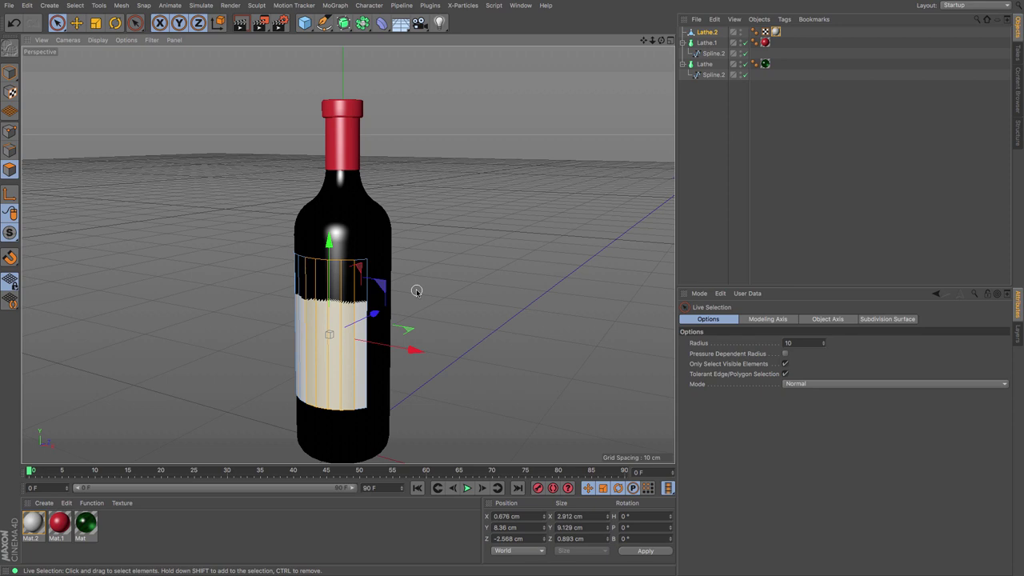
{"action": "key", "text": "super+a"}
{"action": "key", "text": "m"}
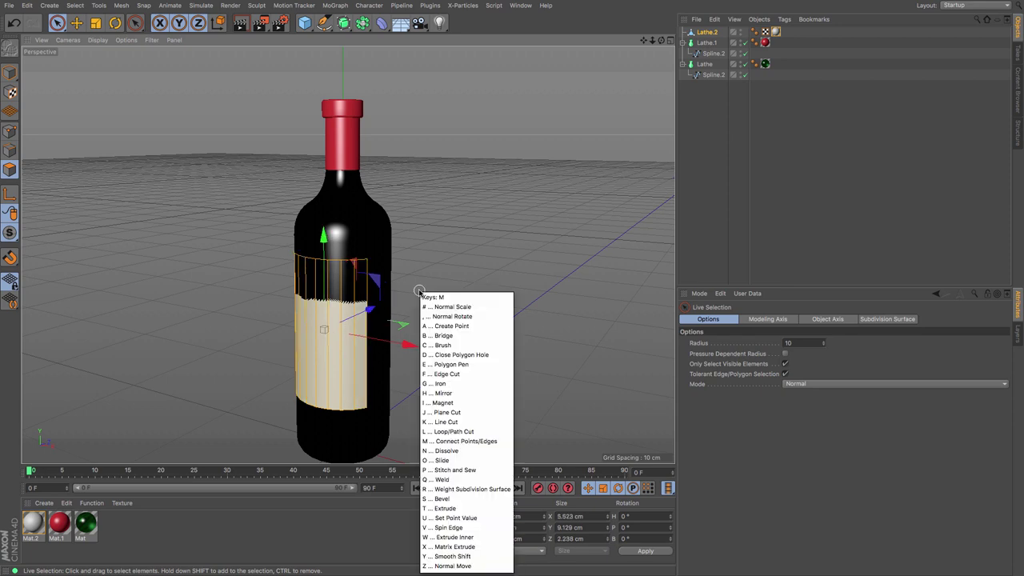
{"action": "key", "text": "t"}
Step: Try to extrude the label polygons with an offset of 0.1 cm
{"action": "left_click", "coordinate": [746, 354]}
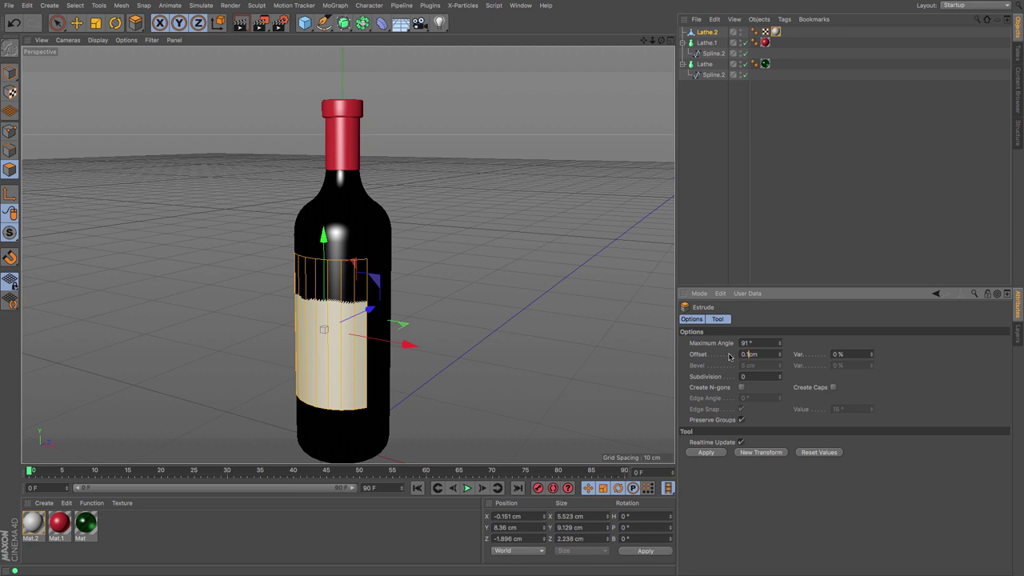
{"action": "left_click", "coordinate": [708, 456]}
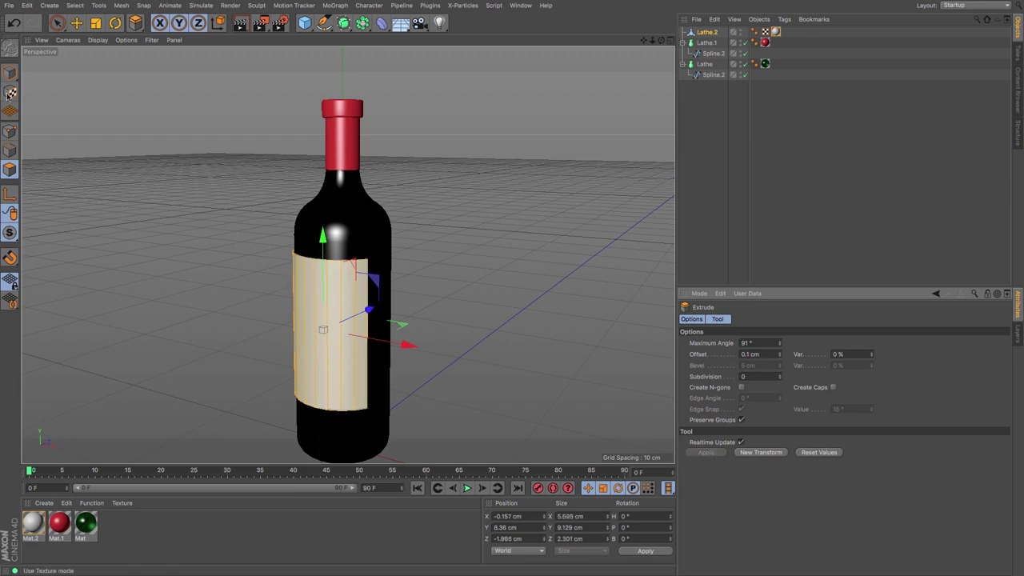
{"action": "key", "text": "ctrl+z"}
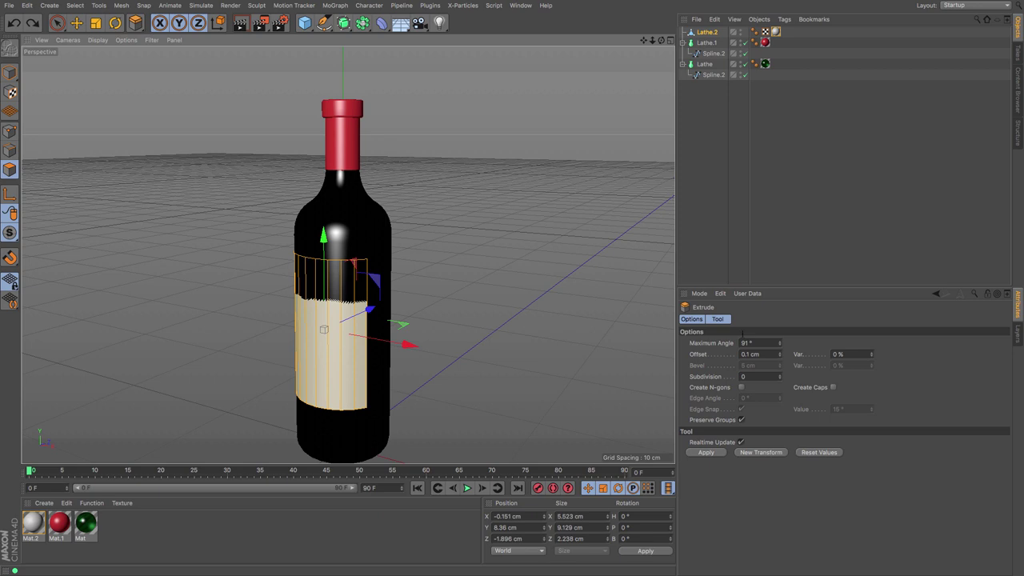
Step: Extrude the label polygons with an offset of 0.05 cm and deselect the label object
{"action": "left_click", "coordinate": [746, 354]}
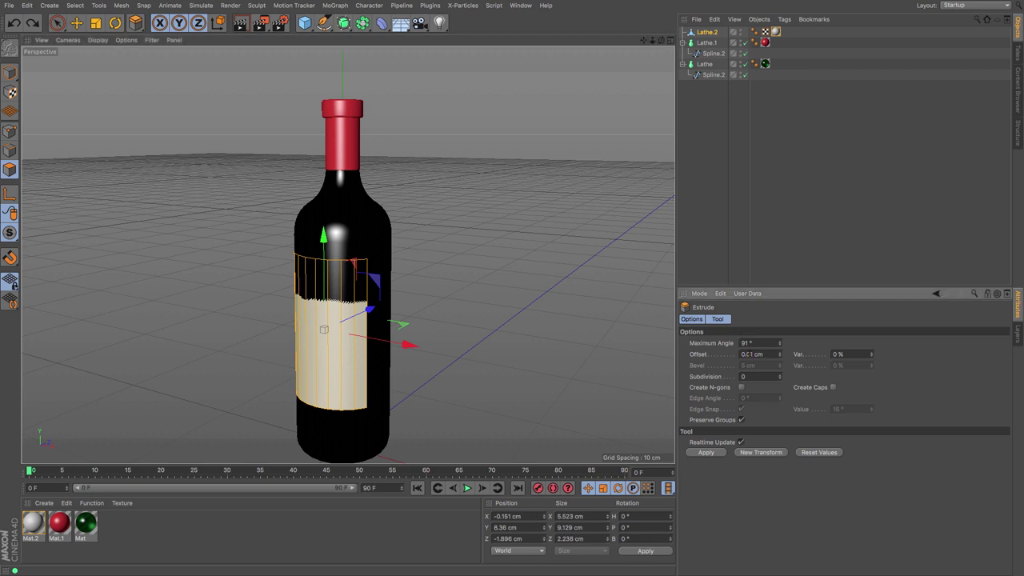
{"action": "key", "text": "Return"}
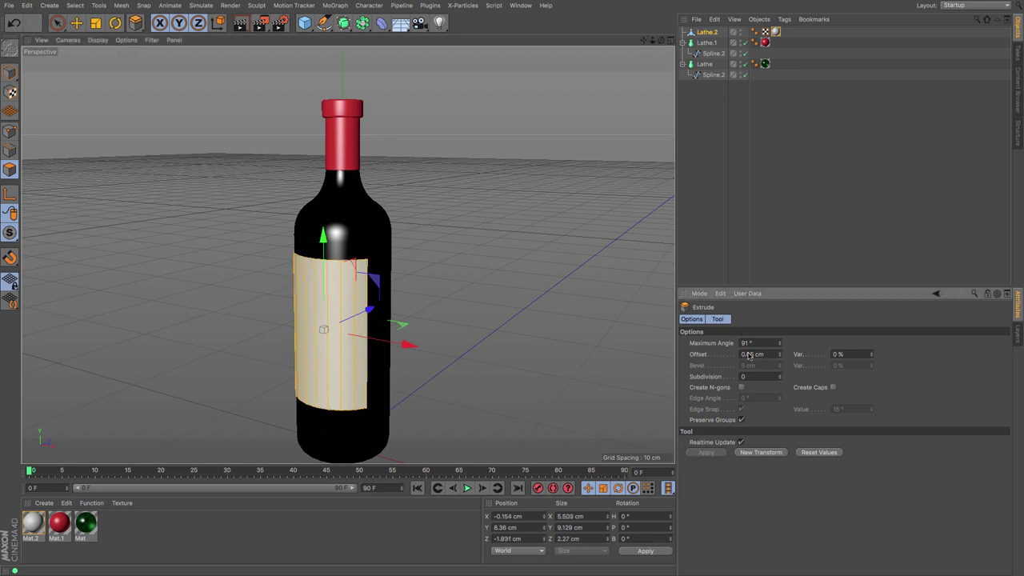
{"action": "left_click", "coordinate": [9, 72]}
{"action": "left_click", "coordinate": [711, 107]}
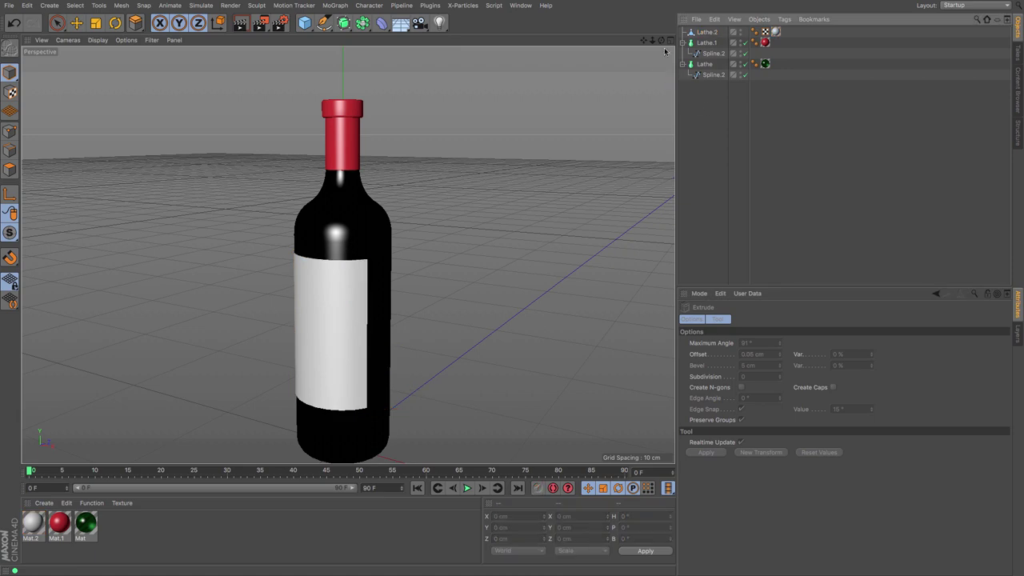
Step: Scale the label object down along its vertical axis to a height of about 13.45 cm
{"action": "mouse_move", "coordinate": [348, 254]}
{"action": "left_mouse_down", "text": "alt"}
{"action": "mouse_move", "coordinate": [256, 224]}
{"action": "mouse_move", "coordinate": [376, 209]}
{"action": "mouse_move", "coordinate": [451, 300]}
{"action": "mouse_move", "coordinate": [479, 288]}
{"action": "mouse_move", "coordinate": [347, 255]}
{"action": "left_mouse_up", "text": "alt"}
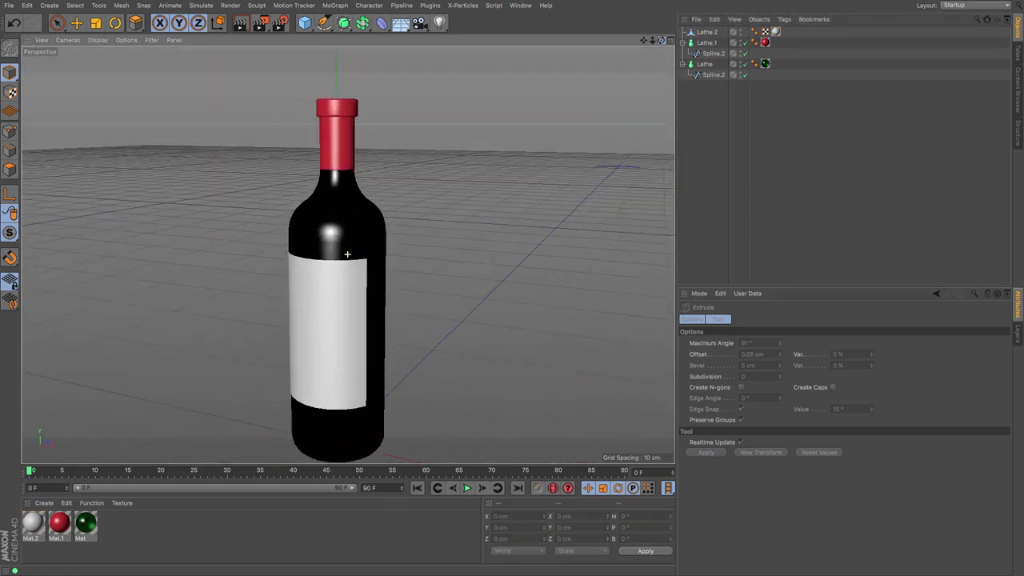
{"action": "left_click_drag", "start_coordinate": [652, 41], "coordinate": [645, 42]}
{"action": "left_click", "coordinate": [706, 32]}
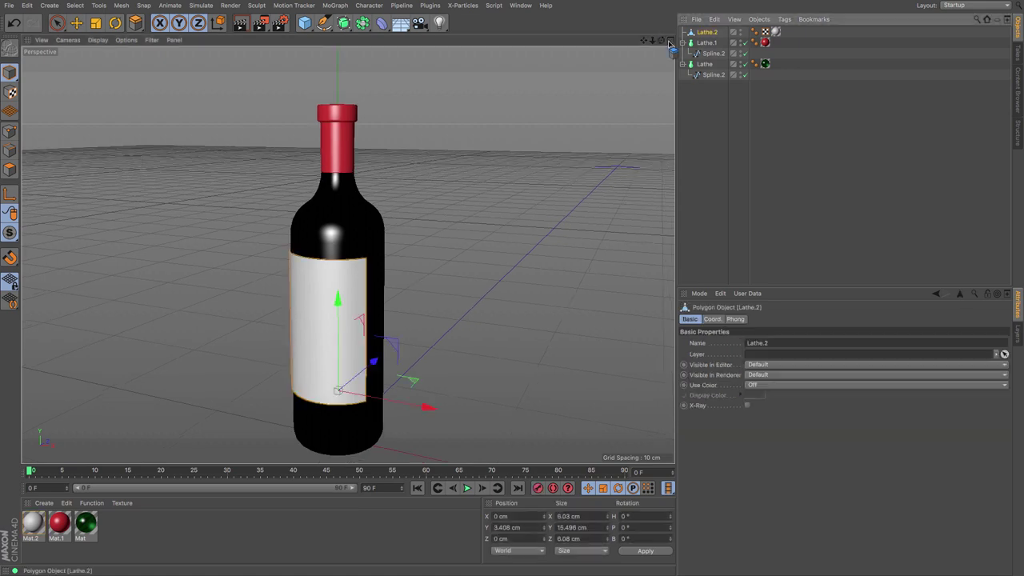
{"action": "left_click", "coordinate": [95, 22]}
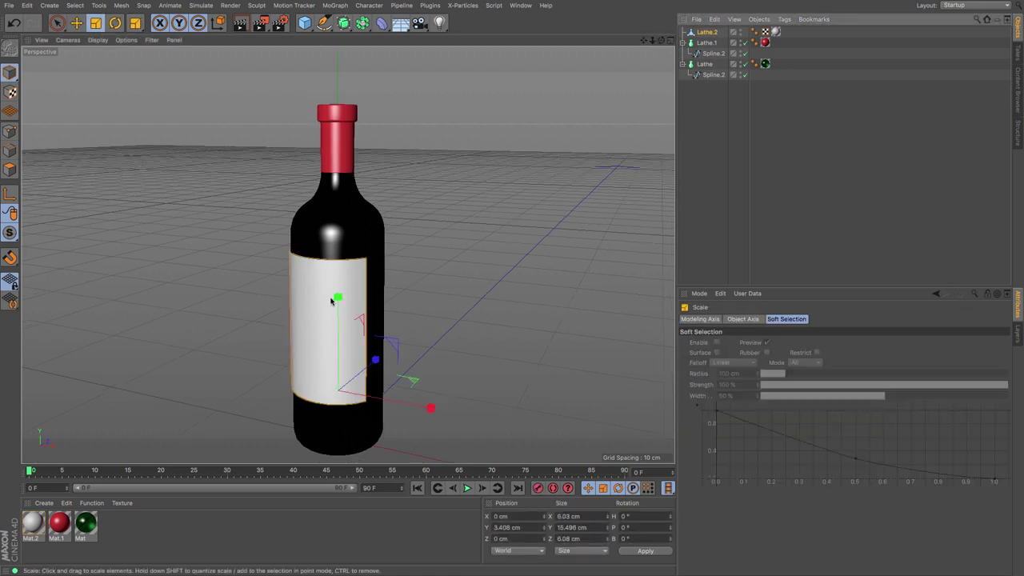
{"action": "left_click_drag", "start_coordinate": [338, 296], "coordinate": [339, 312]}
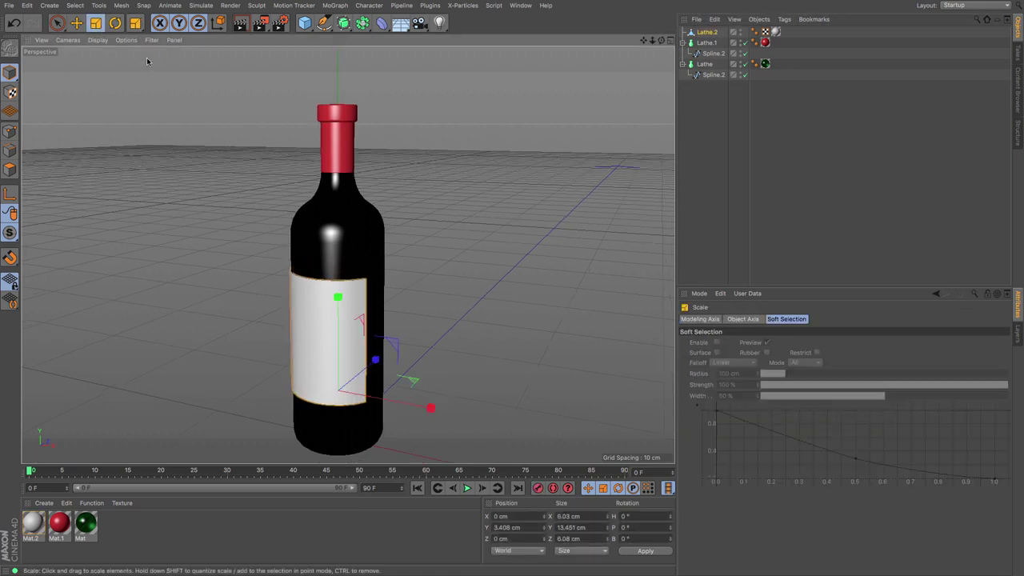
Step: Try to rotate the label around the bottle's vertical axis
{"action": "left_click", "coordinate": [115, 22]}
{"action": "left_click_drag", "start_coordinate": [357, 418], "coordinate": [238, 385]}
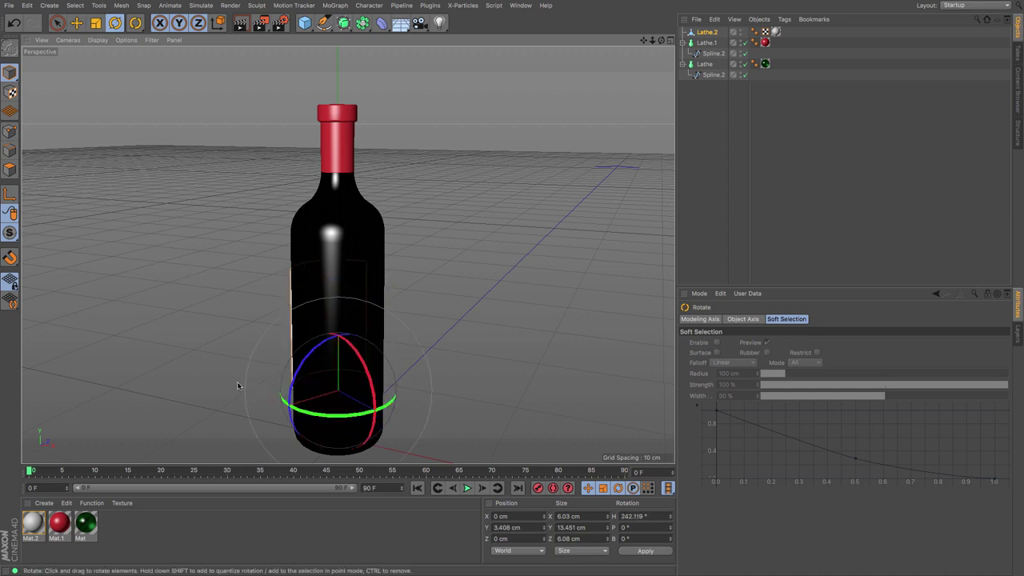
{"action": "key", "text": "super+z"}
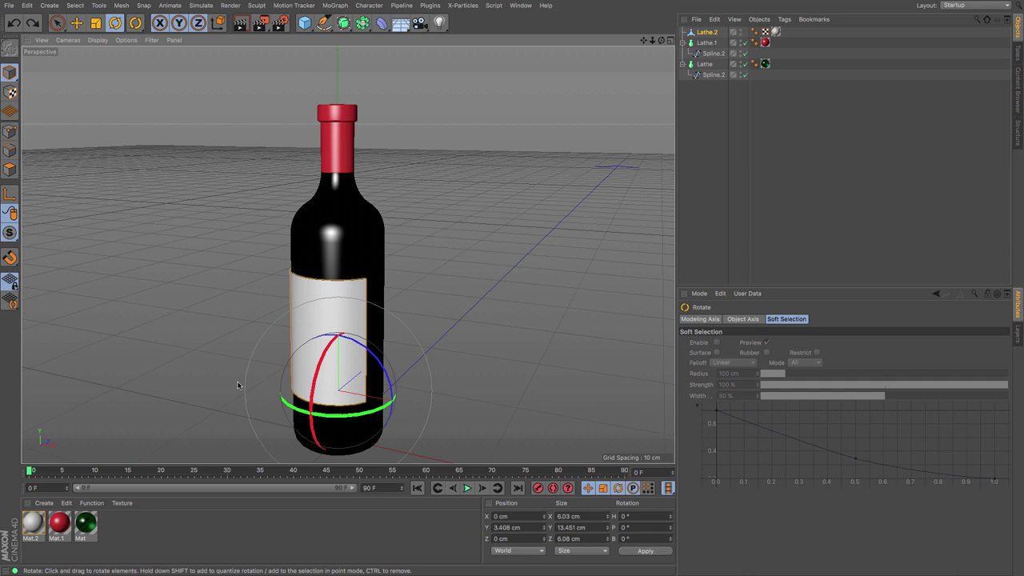
{"action": "left_click_drag", "start_coordinate": [647, 40], "coordinate": [40, 180]}
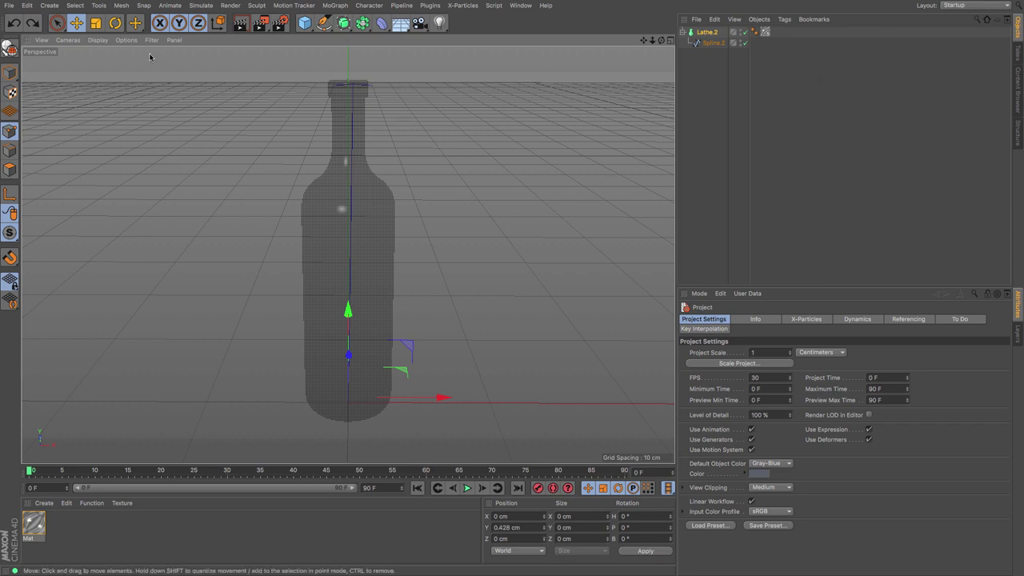
Step: Turn on smooth transparent shading in the viewport for the glass bottle
{"action": "left_click", "coordinate": [126, 39]}
{"action": "left_click", "coordinate": [135, 144]}
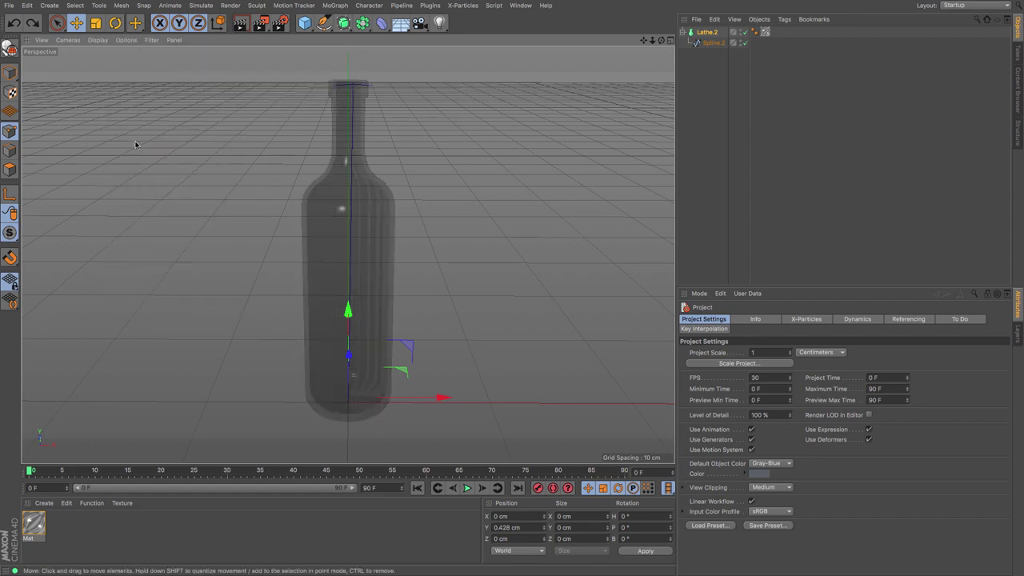
{"action": "left_click_drag", "start_coordinate": [662, 42], "coordinate": [568, 41]}
Step: Duplicate the glass bottle's Lathe with the original hidden, and disable the duplicate's Lathe generator to expose its profile spline
{"action": "left_click", "coordinate": [709, 34]}
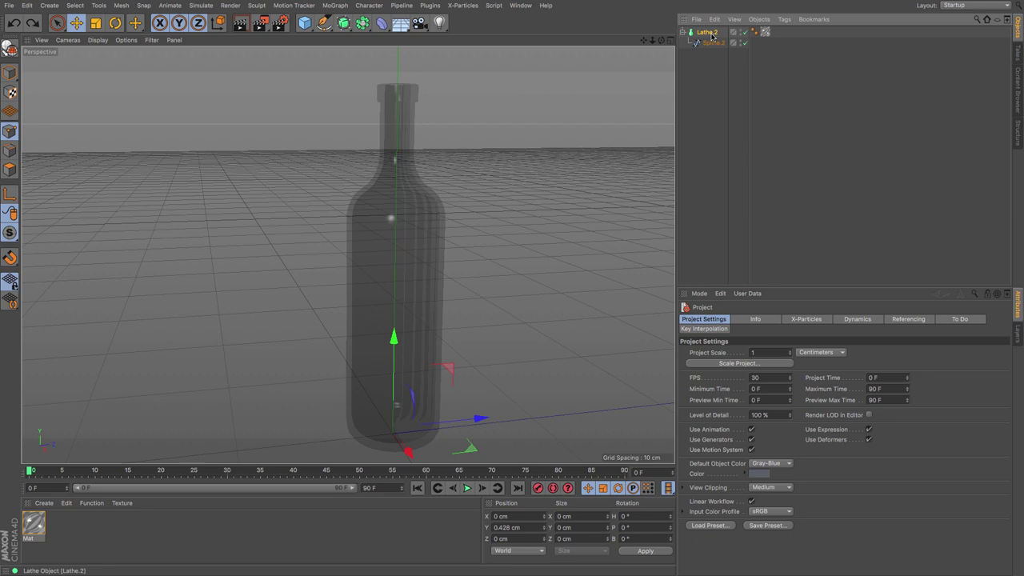
{"action": "key", "text": "super+c"}
{"action": "key", "text": "super+v"}
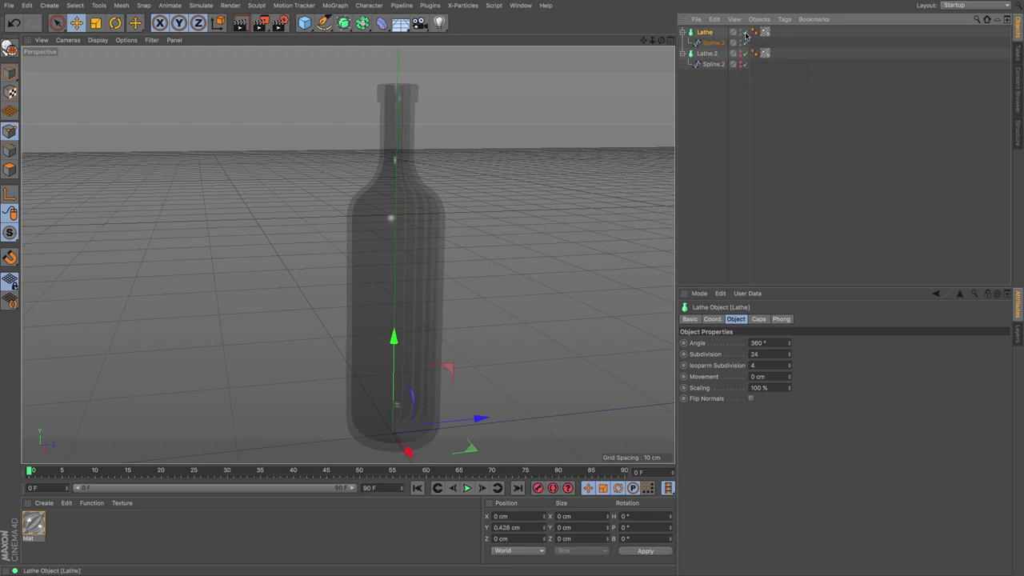
{"action": "left_click", "coordinate": [744, 34]}
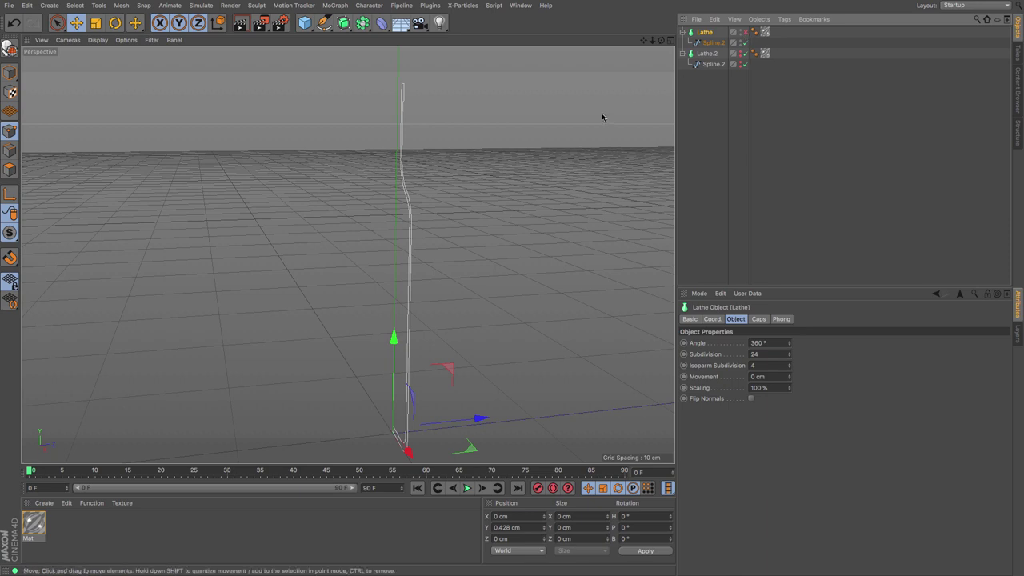
Step: In the front view, select the outer-wall points of the duplicate's profile spline from base to neck and delete them
{"action": "key", "text": "F4"}
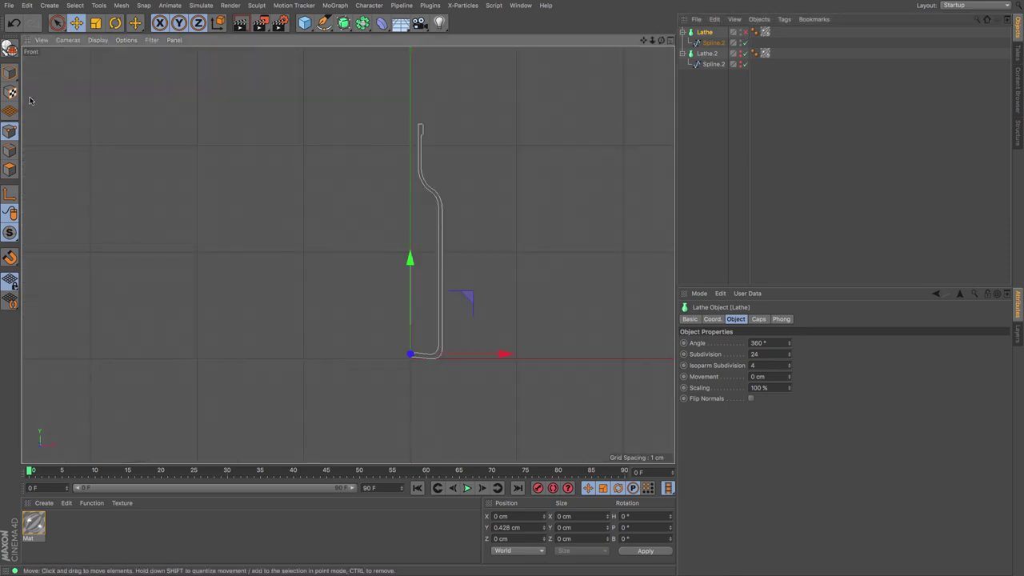
{"action": "left_click", "coordinate": [60, 24]}
{"action": "scroll", "coordinate": [425, 299], "scroll_direction": "up", "scroll_amount": 3}
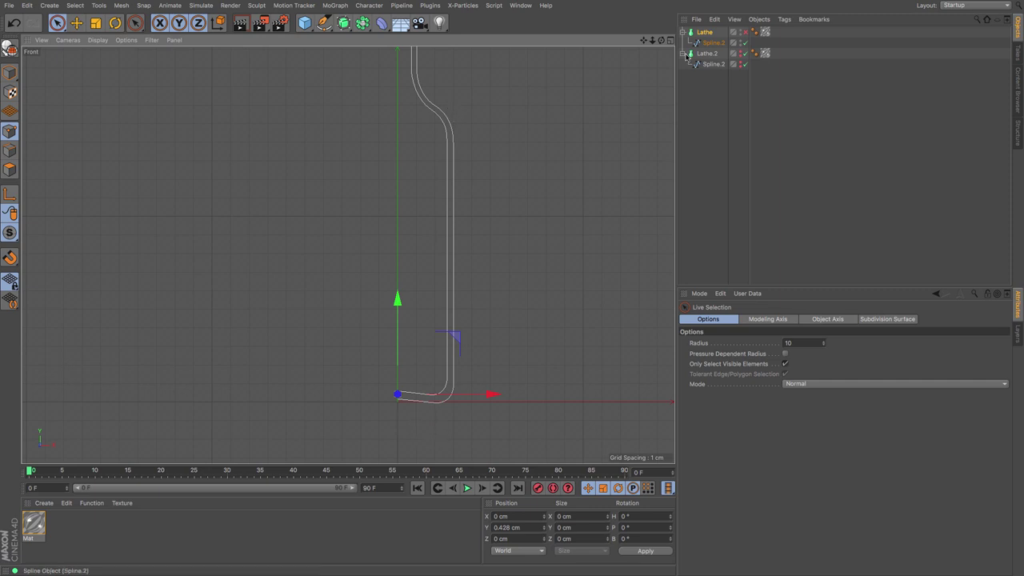
{"action": "left_click", "coordinate": [712, 42]}
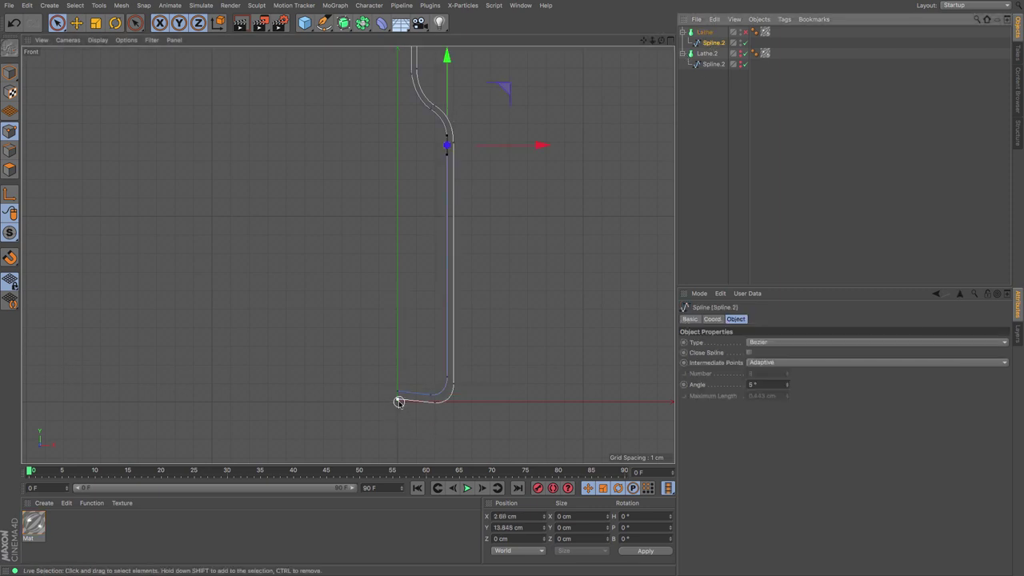
{"action": "mouse_move", "coordinate": [399, 402]}
{"action": "left_mouse_down"}
{"action": "mouse_move", "coordinate": [427, 406]}
{"action": "mouse_move", "coordinate": [455, 391]}
{"action": "mouse_move", "coordinate": [459, 376]}
{"action": "left_mouse_up"}
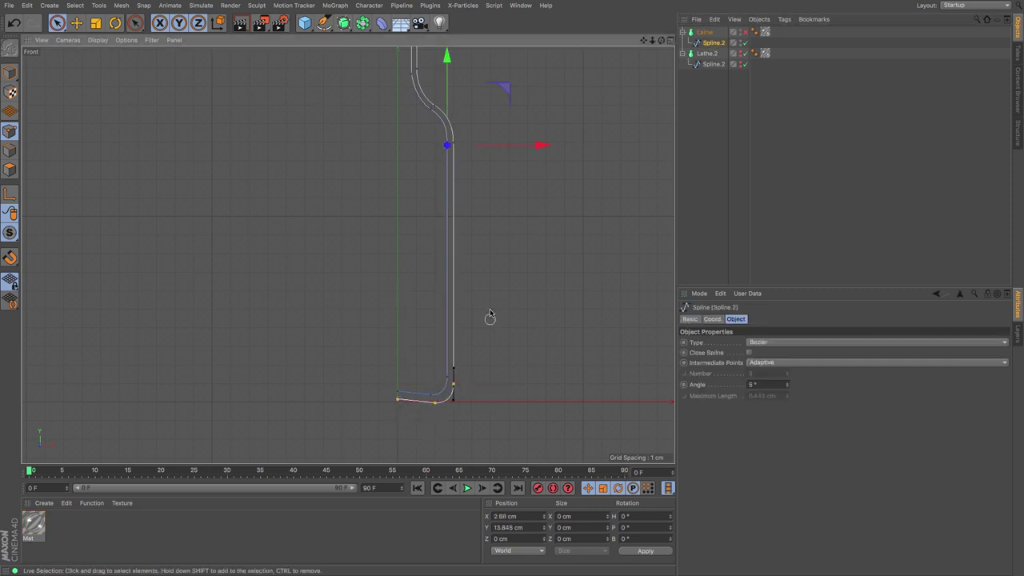
{"action": "left_click_drag", "start_coordinate": [459, 145], "coordinate": [418, 68]}
{"action": "key", "text": "Delete"}
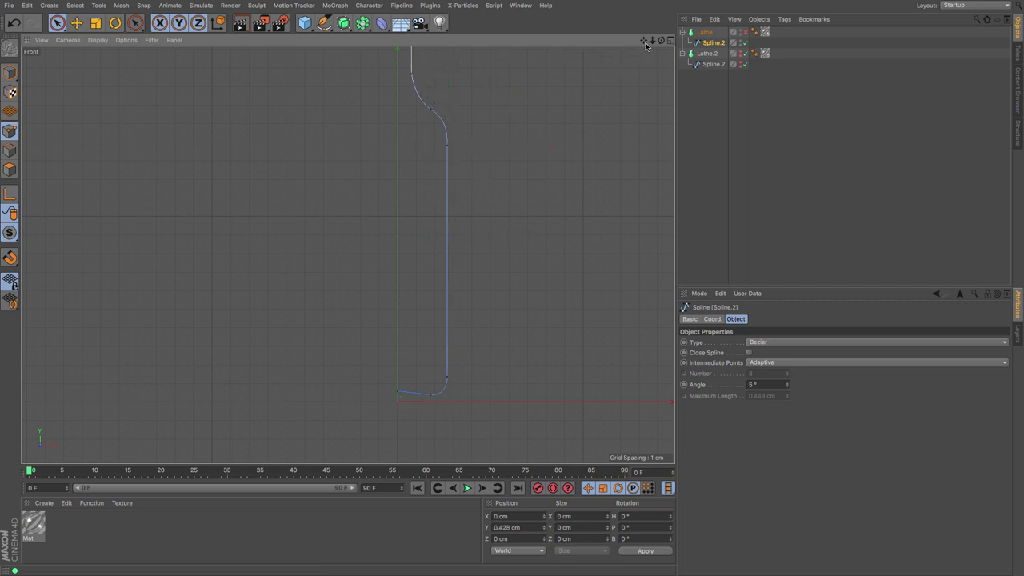
Step: Delete the upper neck points of the duplicate's profile spline so it ends at the base of the neck
{"action": "left_click_drag", "start_coordinate": [643, 40], "coordinate": [652, 156]}
{"action": "left_click_drag", "start_coordinate": [434, 138], "coordinate": [422, 103]}
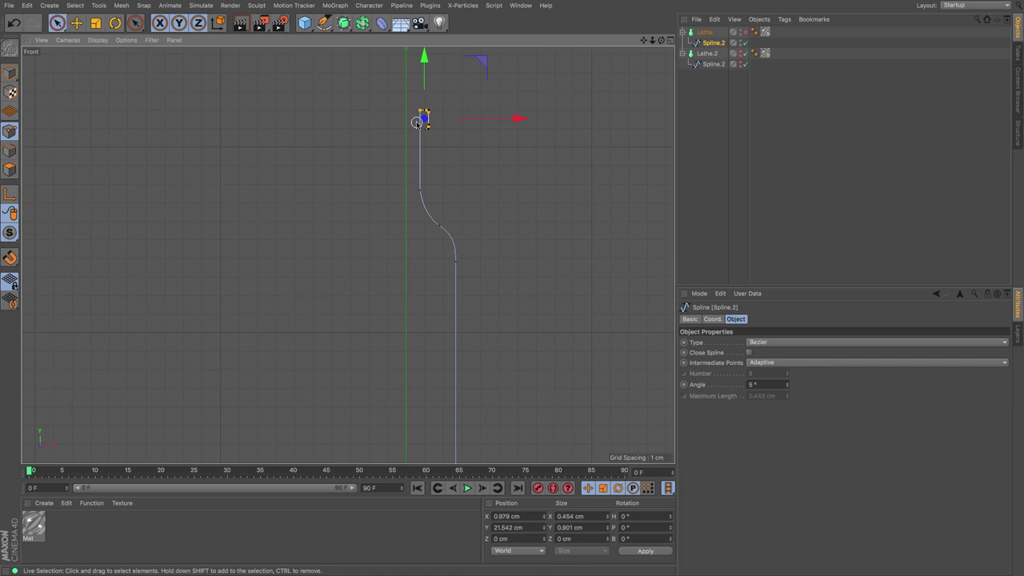
{"action": "key", "text": "Delete"}
{"action": "left_click_drag", "start_coordinate": [427, 124], "coordinate": [417, 135]}
{"action": "key", "text": "Delete"}
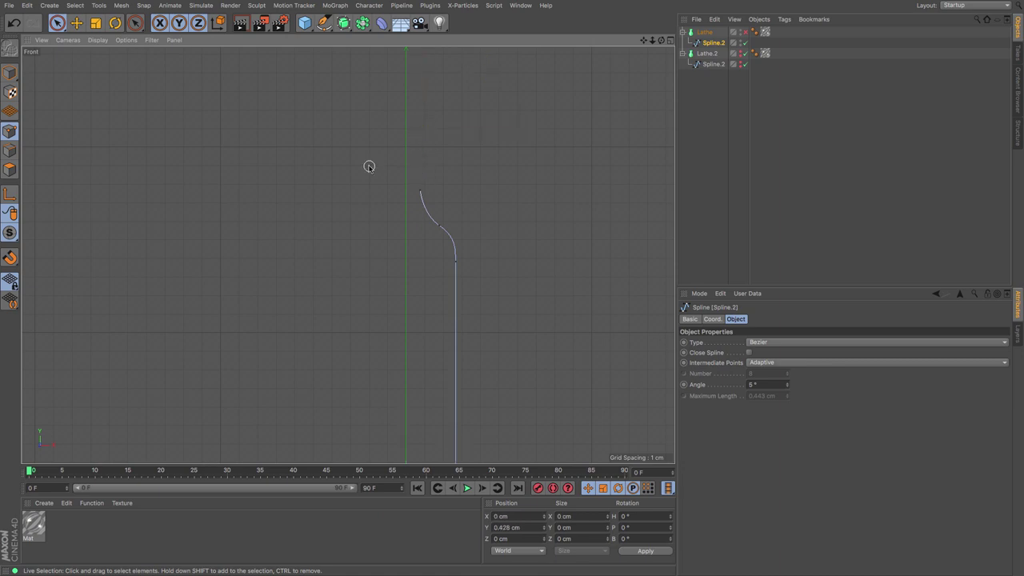
Step: Add an end point to the profile spline beside its upper end and set its X position to 0 cm
{"action": "left_click", "coordinate": [77, 24]}
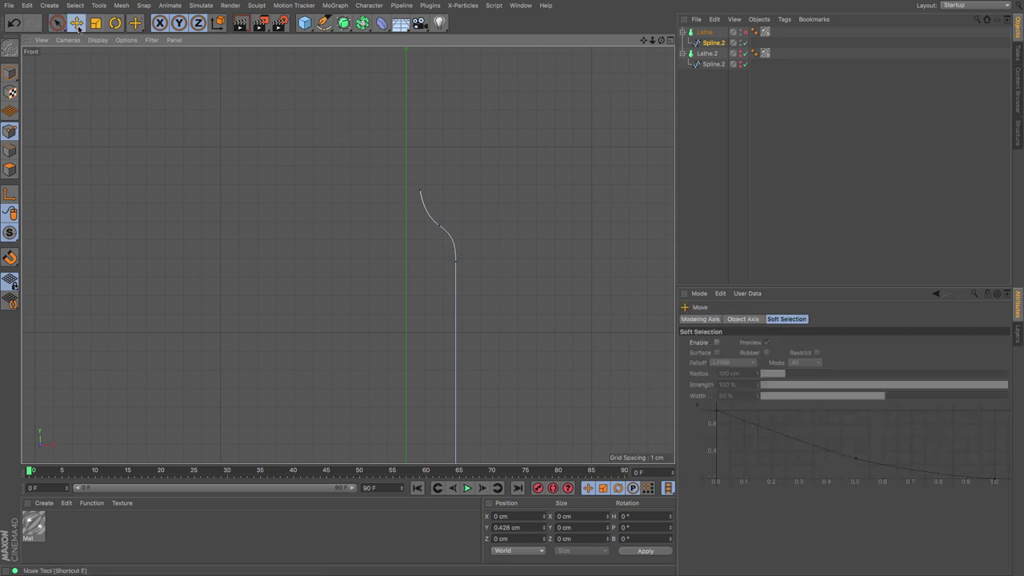
{"action": "left_click", "coordinate": [407, 191]}
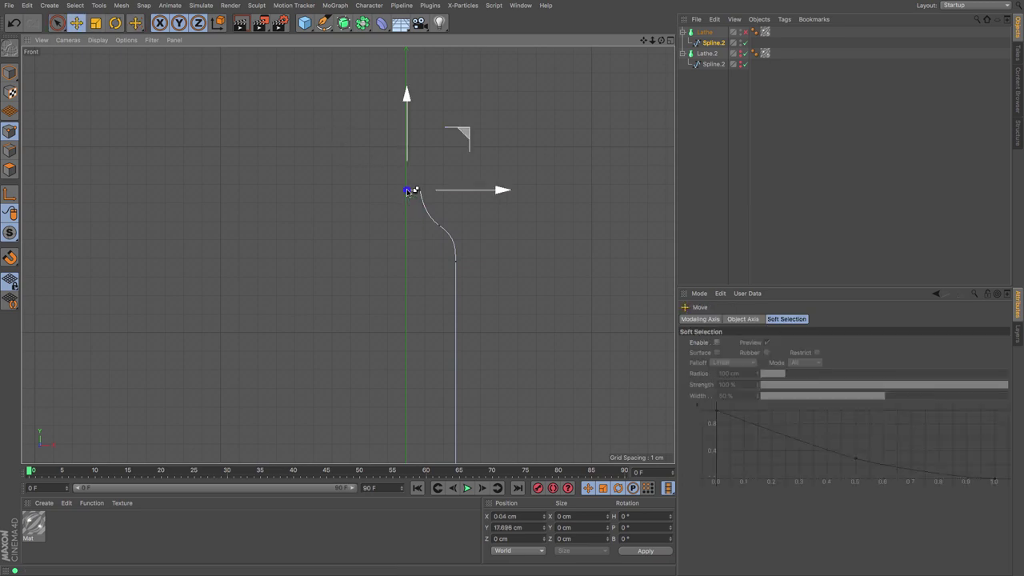
{"action": "scroll", "coordinate": [416, 175], "scroll_direction": "up", "scroll_amount": 5}
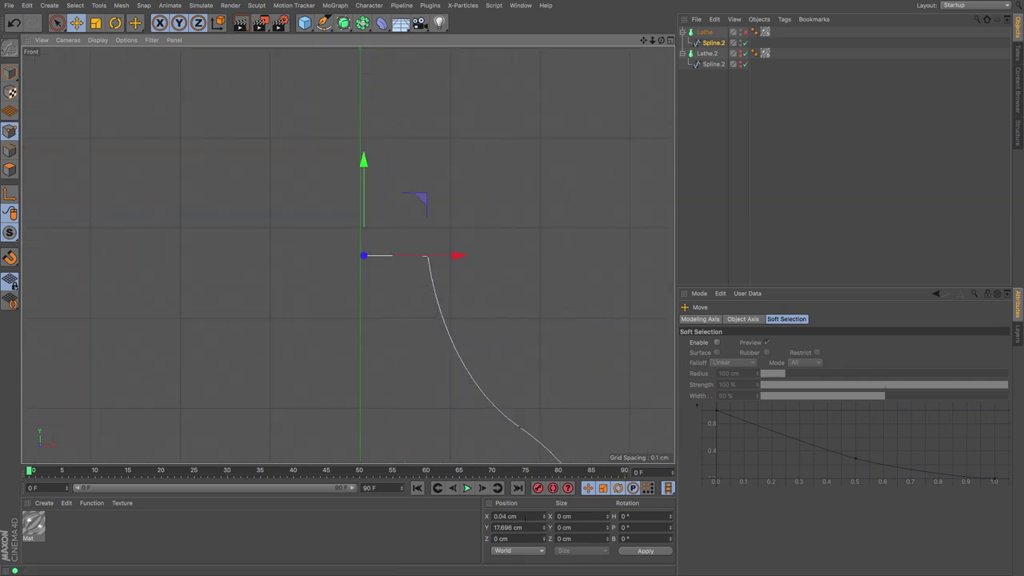
{"action": "left_click", "coordinate": [504, 516]}
{"action": "type", "text": "0"}
{"action": "key", "text": "Return"}
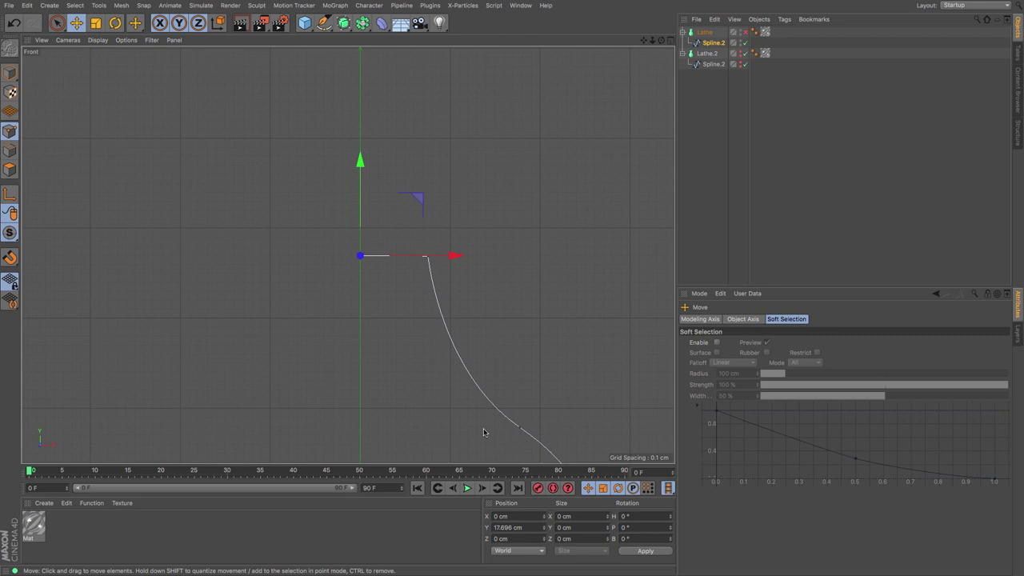
Step: Select the profile's neck, shoulder and side-wall points and move them slightly inward toward the vertical axis, to about X 1.688 cm
{"action": "scroll", "coordinate": [496, 439], "scroll_direction": "down", "scroll_amount": 4}
{"action": "mouse_move", "coordinate": [644, 40]}
{"action": "left_mouse_down"}
{"action": "mouse_move", "coordinate": [348, 254]}
{"action": "mouse_move", "coordinate": [339, 168]}
{"action": "mouse_move", "coordinate": [652, 40]}
{"action": "mouse_move", "coordinate": [640, 40]}
{"action": "left_mouse_up"}
{"action": "scroll", "coordinate": [348, 254], "scroll_direction": "down", "scroll_amount": 2}
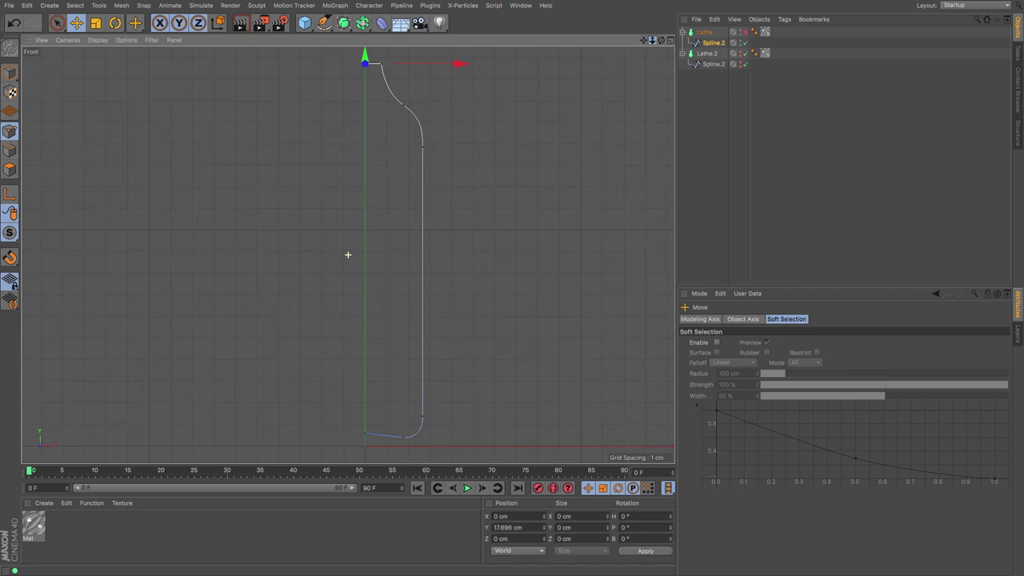
{"action": "left_click", "coordinate": [57, 23]}
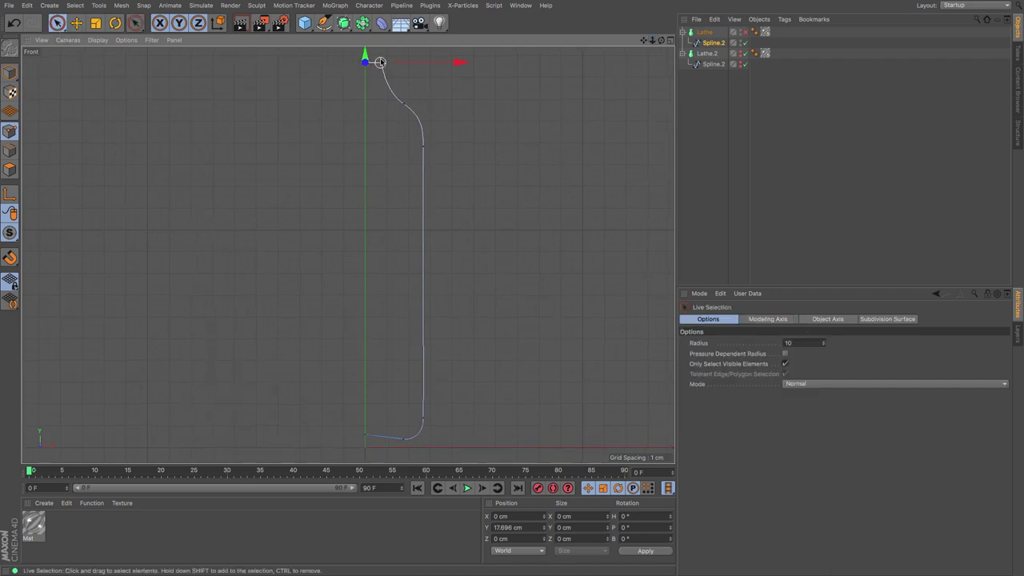
{"action": "mouse_move", "coordinate": [379, 62]}
{"action": "left_mouse_down"}
{"action": "mouse_move", "coordinate": [420, 148]}
{"action": "mouse_move", "coordinate": [413, 437]}
{"action": "mouse_move", "coordinate": [429, 406]}
{"action": "left_mouse_up"}
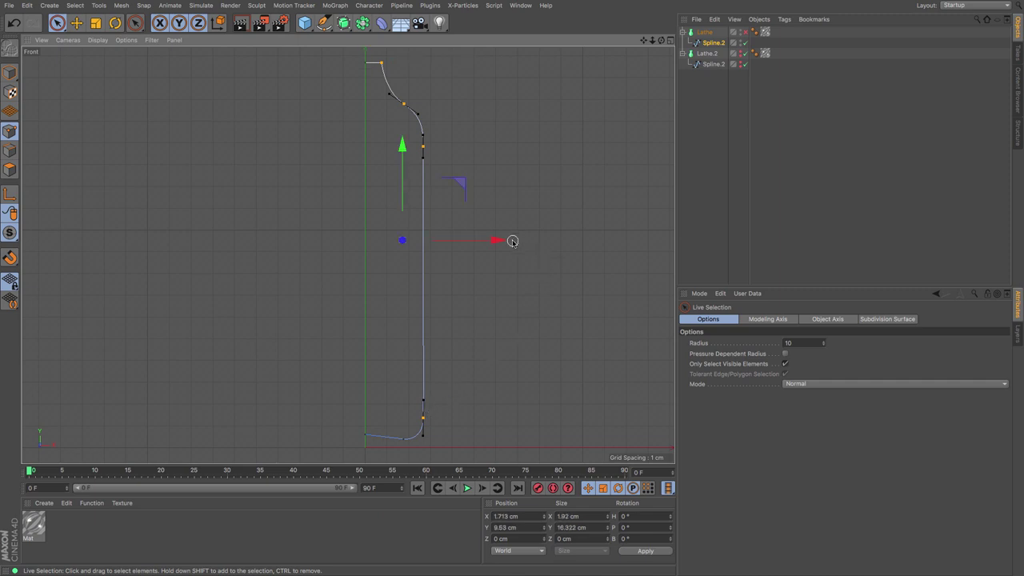
{"action": "left_click_drag", "start_coordinate": [504, 243], "coordinate": [504, 244]}
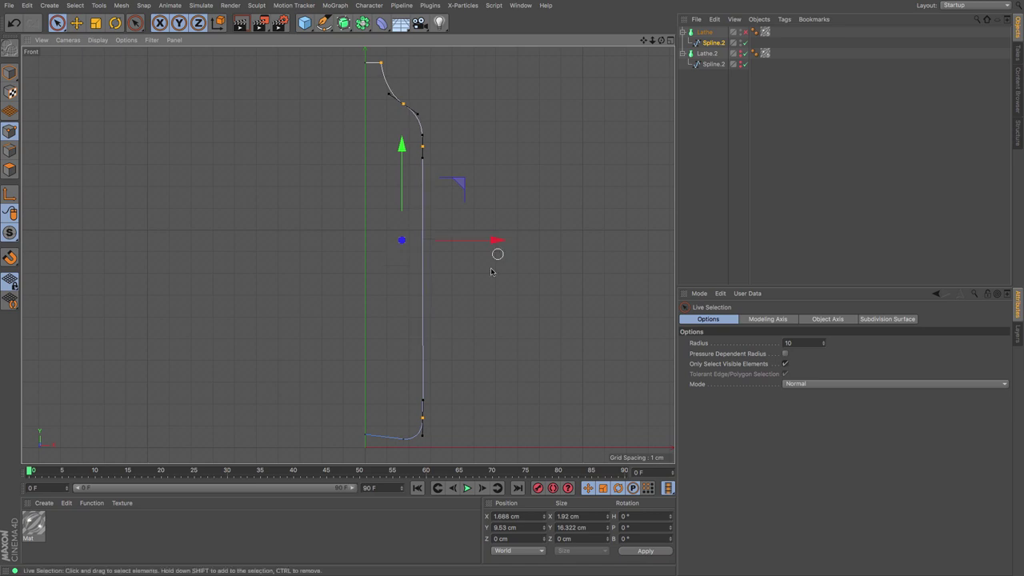
Step: Raise the profile's two base points slightly to about Y 0.517 cm and re-enable the duplicate's Lathe generator
{"action": "left_click", "coordinate": [403, 439]}
{"action": "left_click", "coordinate": [366, 438], "text": "shift"}
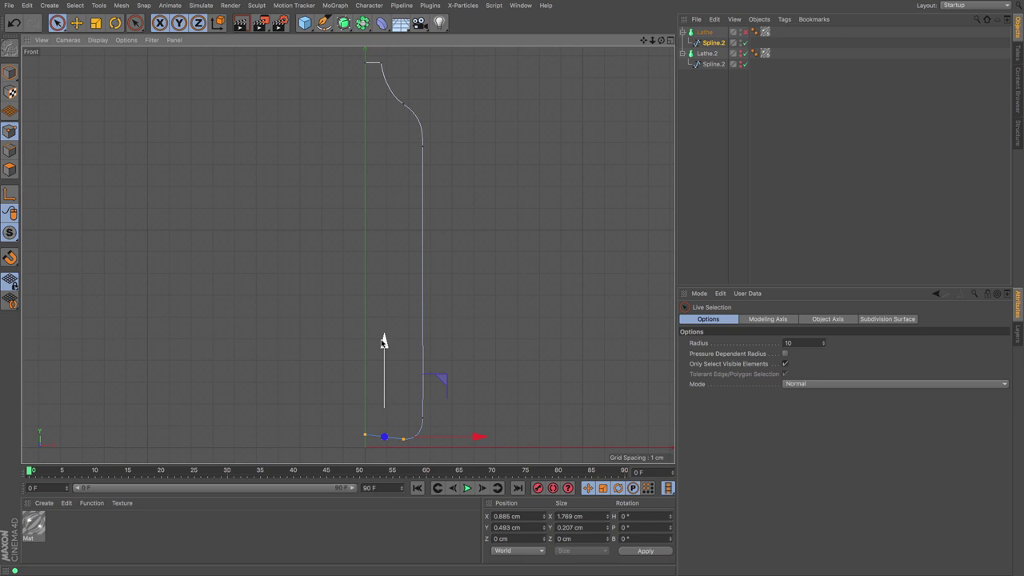
{"action": "left_click_drag", "start_coordinate": [382, 342], "coordinate": [384, 340]}
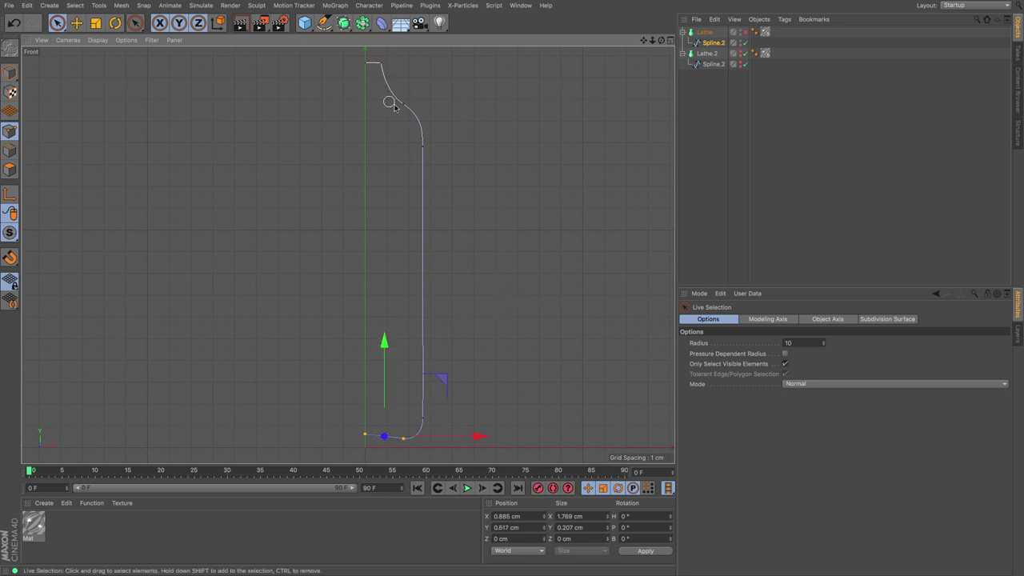
{"action": "left_click", "coordinate": [744, 33]}
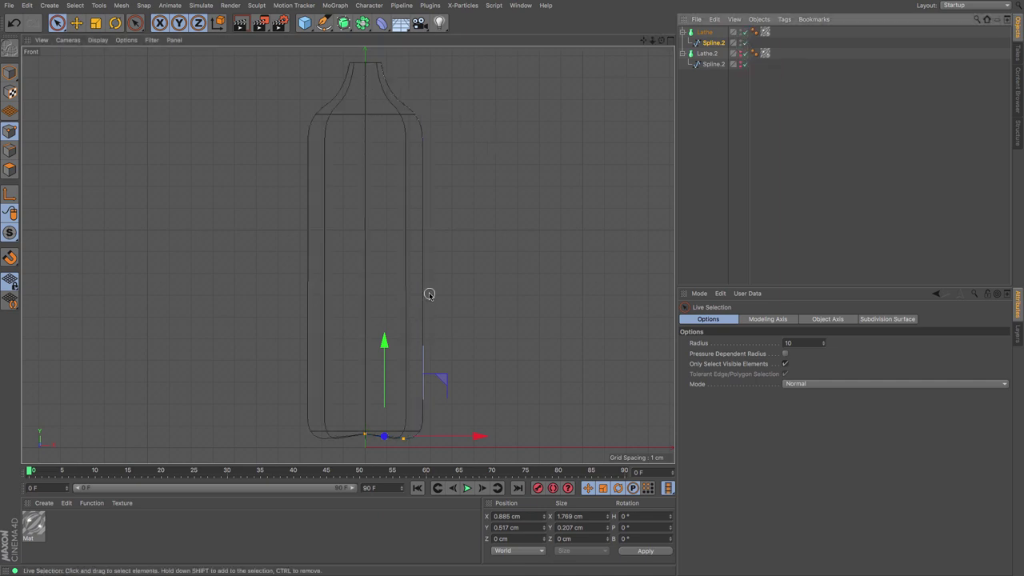
Step: Create a new material with Color and Reflectance disabled and Transparency enabled
{"action": "left_click", "coordinate": [45, 503]}
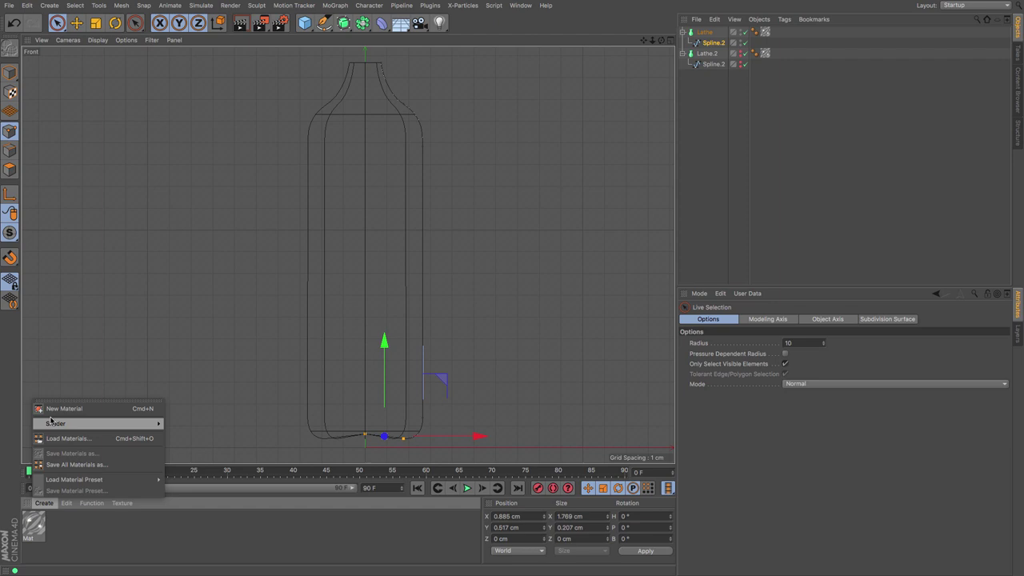
{"action": "left_click", "coordinate": [52, 408]}
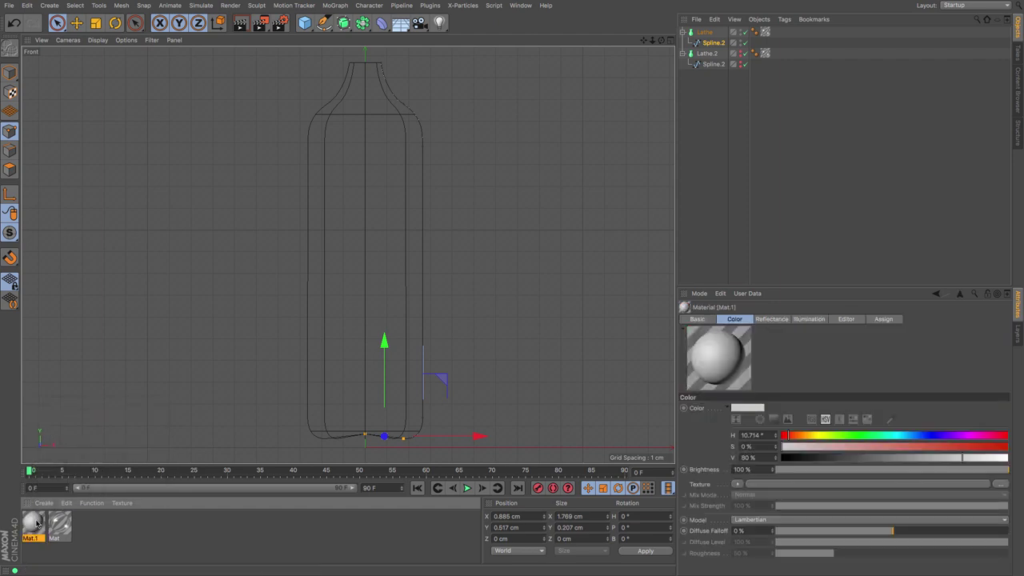
{"action": "double_click", "coordinate": [34, 524]}
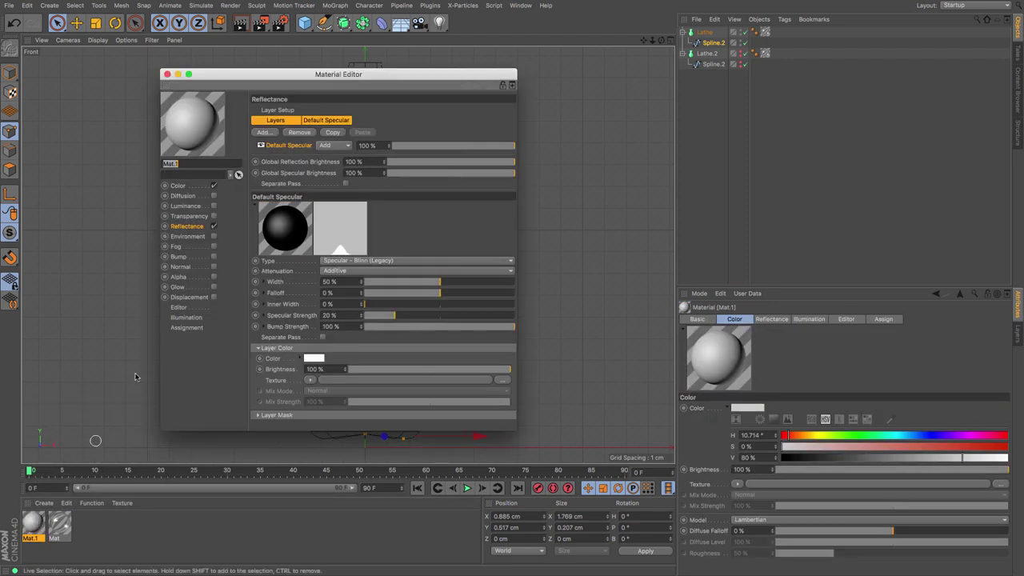
{"action": "left_click", "coordinate": [213, 186]}
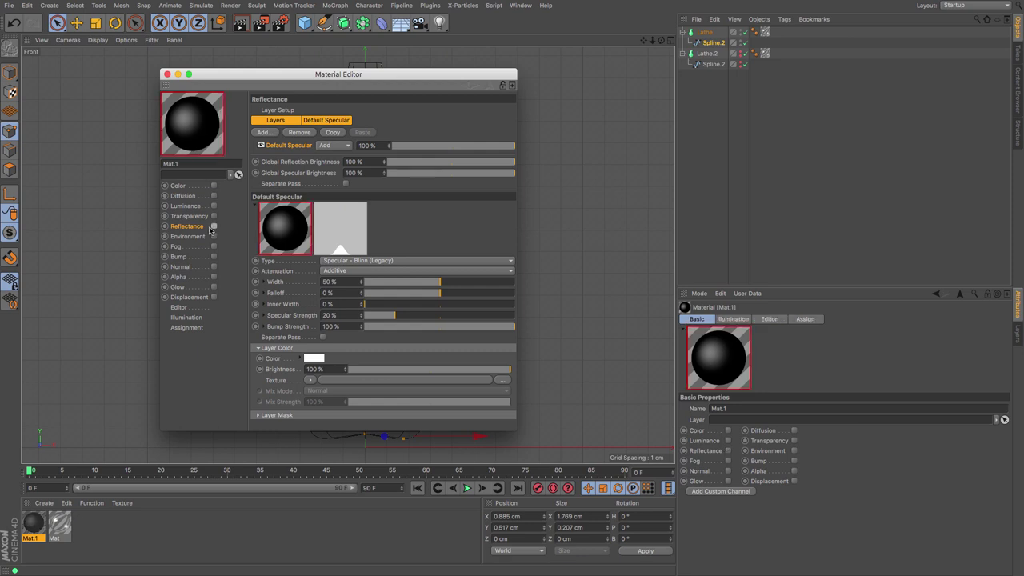
{"action": "left_click", "coordinate": [214, 216]}
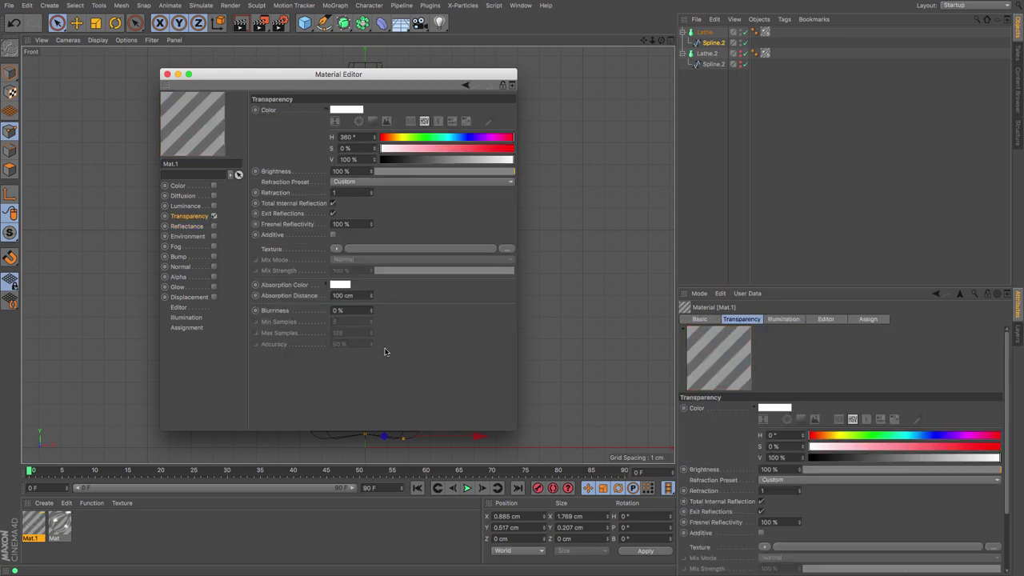
Step: Set the new material's refraction preset to Water
{"action": "left_click", "coordinate": [384, 183]}
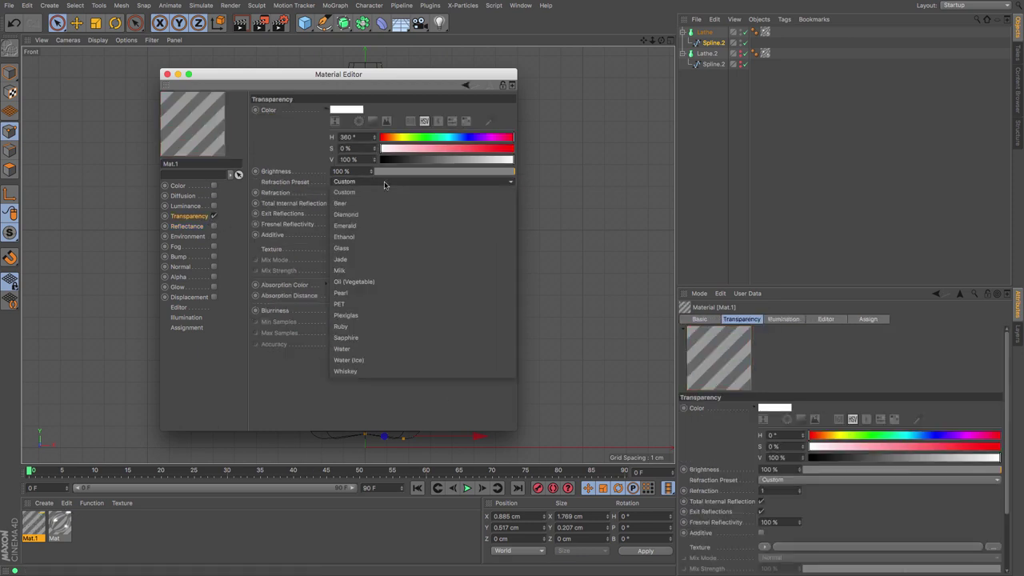
{"action": "left_click", "coordinate": [395, 350]}
{"action": "left_click_drag", "start_coordinate": [227, 75], "coordinate": [607, 149]}
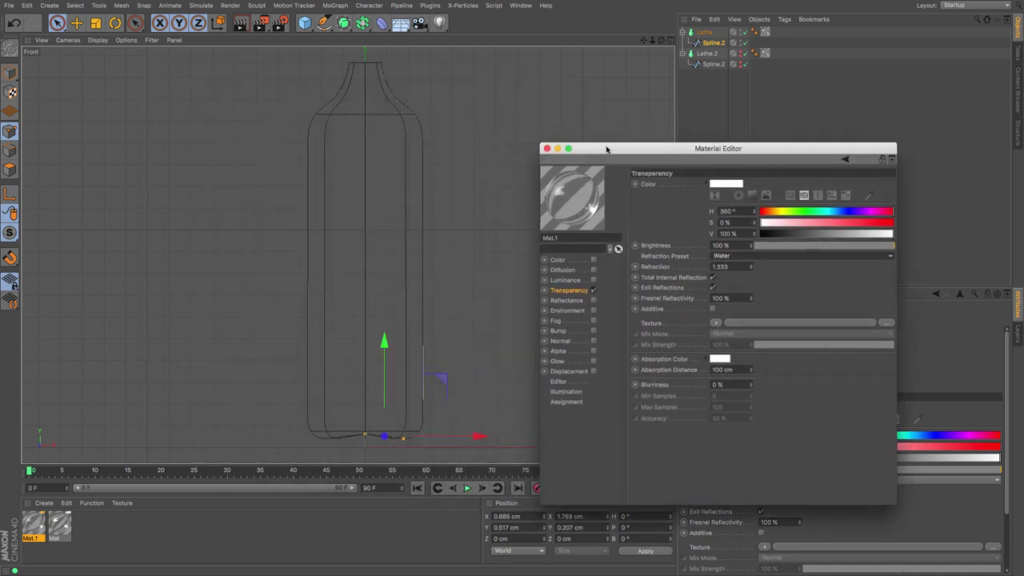
{"action": "left_click", "coordinate": [36, 523]}
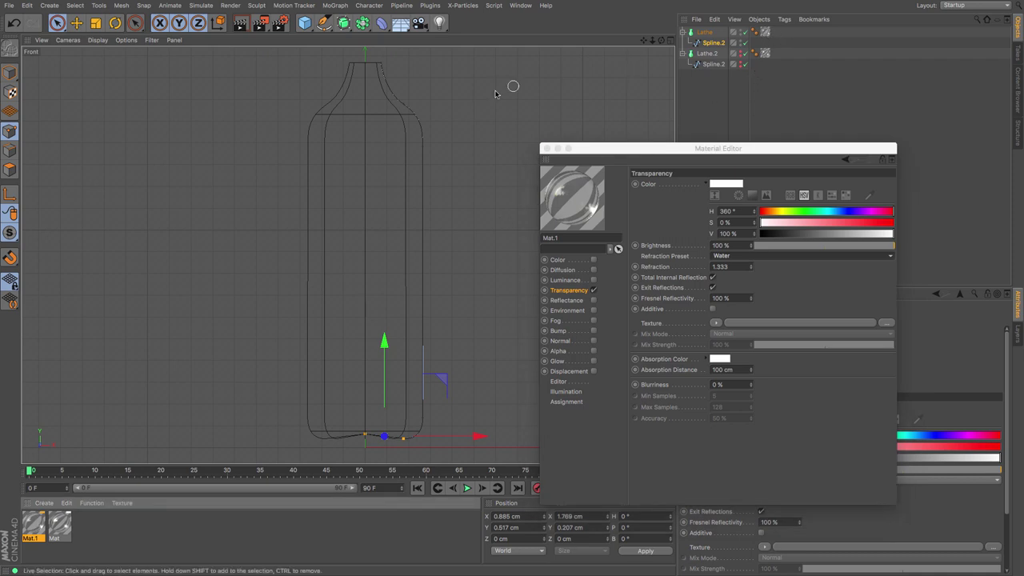
Step: Show the original glass bottle again in the perspective view and add a Physical Sky to the scene
{"action": "key", "text": "F1"}
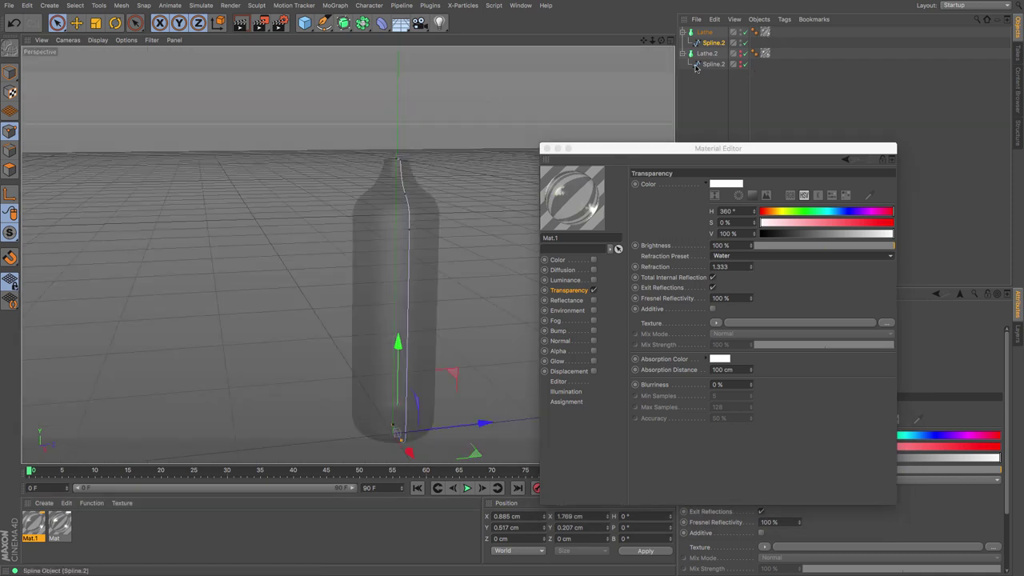
{"action": "left_click", "coordinate": [742, 53]}
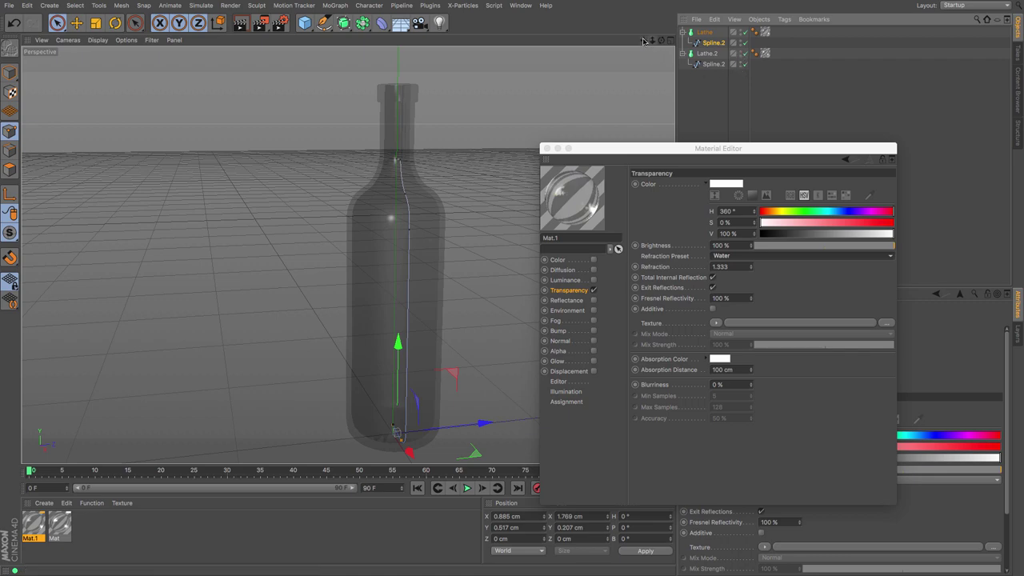
{"action": "mouse_move", "coordinate": [642, 40]}
{"action": "left_mouse_down"}
{"action": "mouse_move", "coordinate": [654, 43]}
{"action": "mouse_move", "coordinate": [636, 49]}
{"action": "mouse_move", "coordinate": [679, 11]}
{"action": "mouse_move", "coordinate": [646, 41]}
{"action": "mouse_move", "coordinate": [625, 44]}
{"action": "left_mouse_up"}
{"action": "left_click_drag", "start_coordinate": [401, 23], "coordinate": [512, 39]}
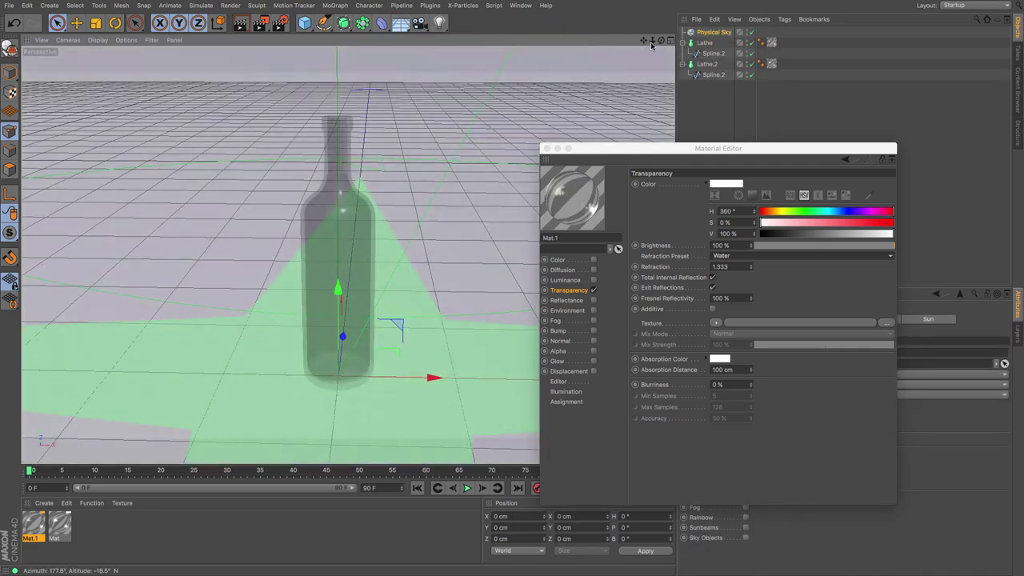
{"action": "left_click_drag", "start_coordinate": [653, 44], "coordinate": [649, 43]}
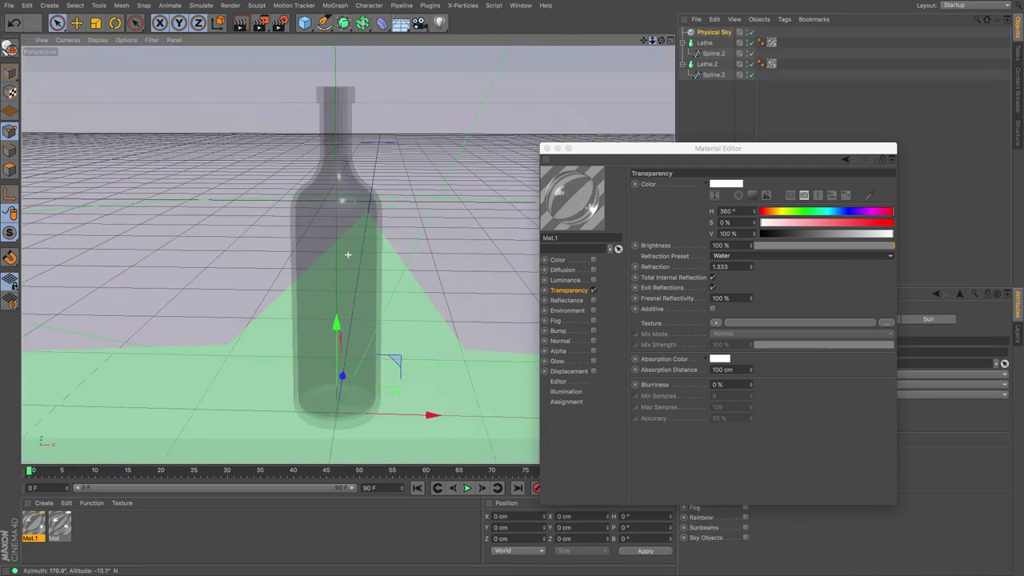
Step: Add the Ambient Occlusion and Global Illumination effects to the render settings and render the perspective view
{"action": "left_click", "coordinate": [276, 28]}
{"action": "left_click", "coordinate": [78, 251]}
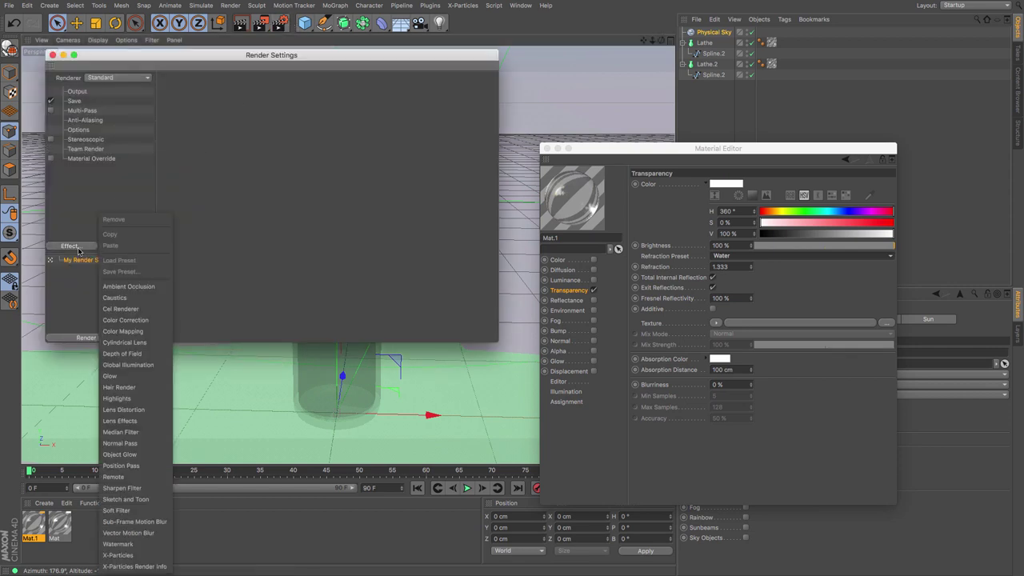
{"action": "left_click", "coordinate": [114, 281]}
{"action": "left_click", "coordinate": [77, 247]}
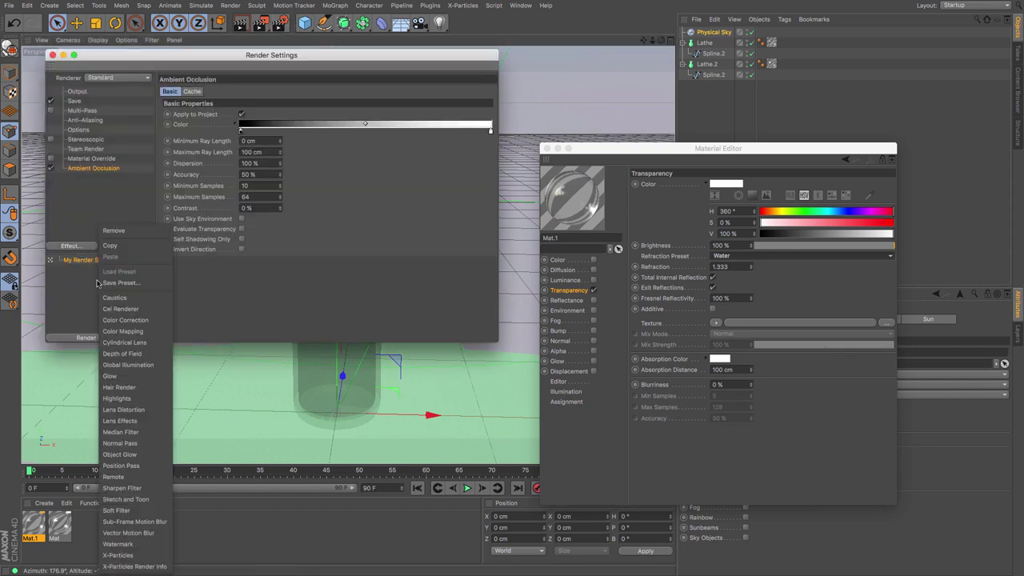
{"action": "left_click", "coordinate": [127, 365]}
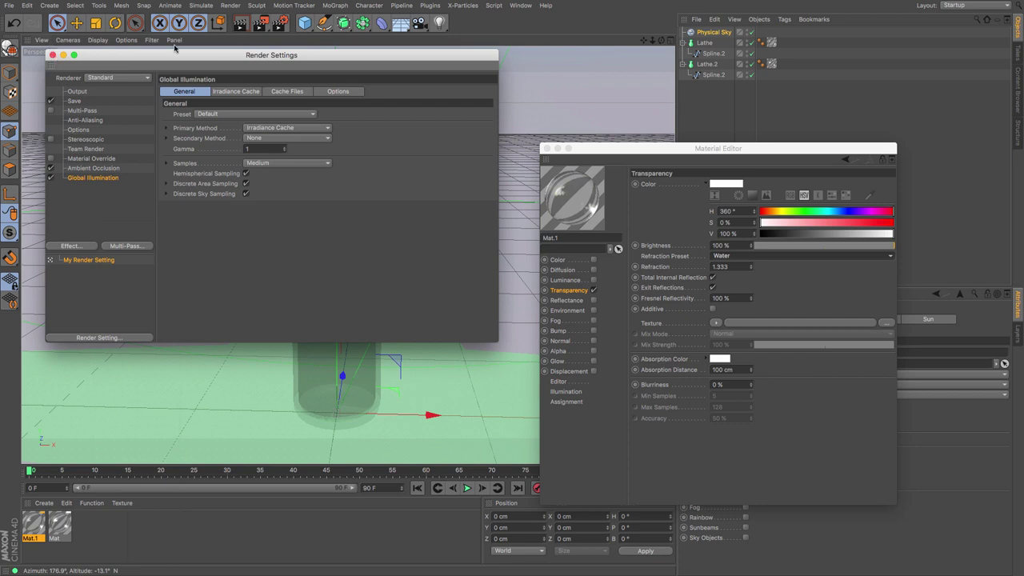
{"action": "left_click", "coordinate": [53, 55]}
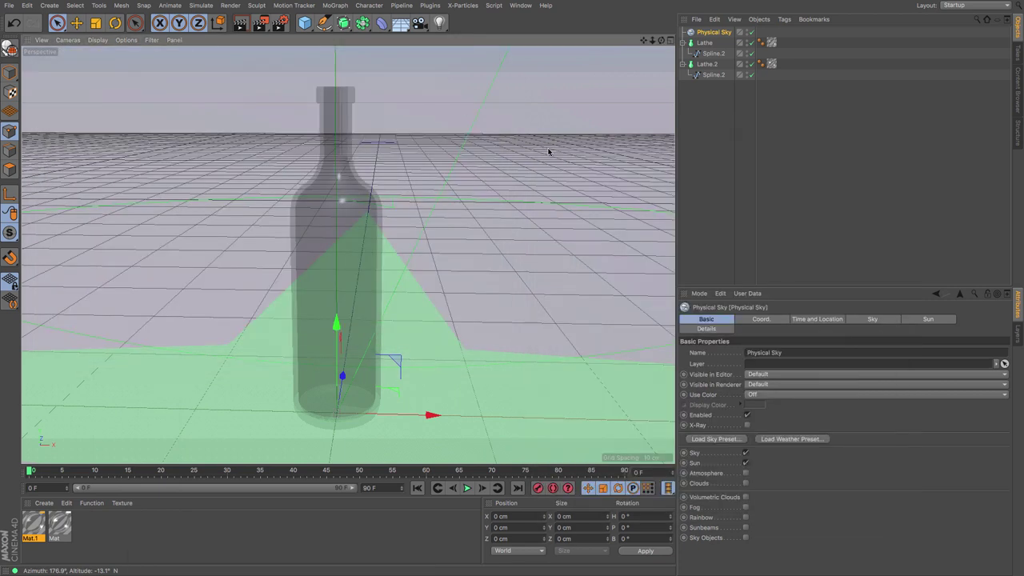
{"action": "left_click", "coordinate": [544, 148]}
{"action": "left_click", "coordinate": [239, 26]}
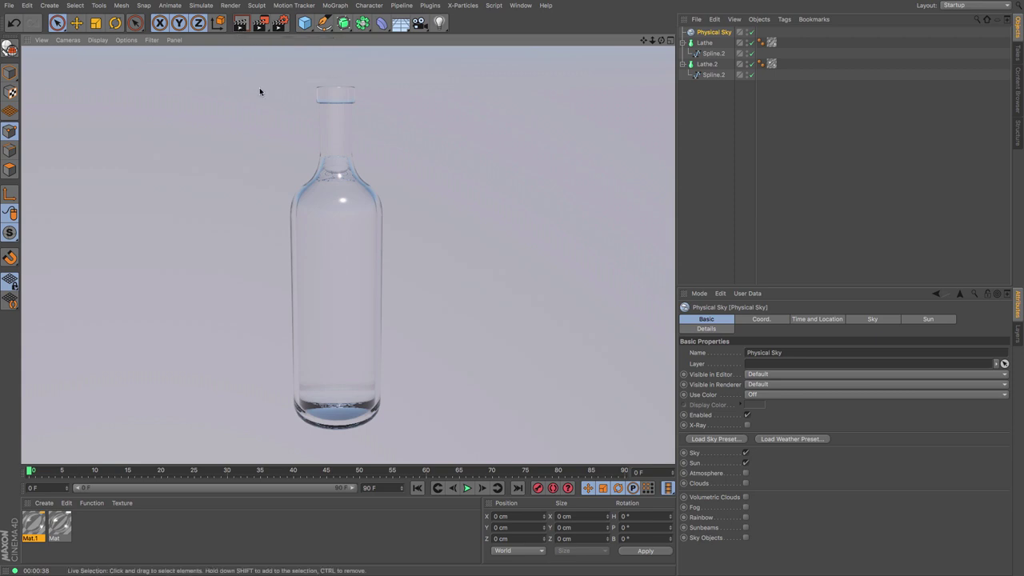
Step: Add a Floor object to the scene and render the perspective view again
{"action": "left_click", "coordinate": [400, 23]}
{"action": "left_click", "coordinate": [432, 40]}
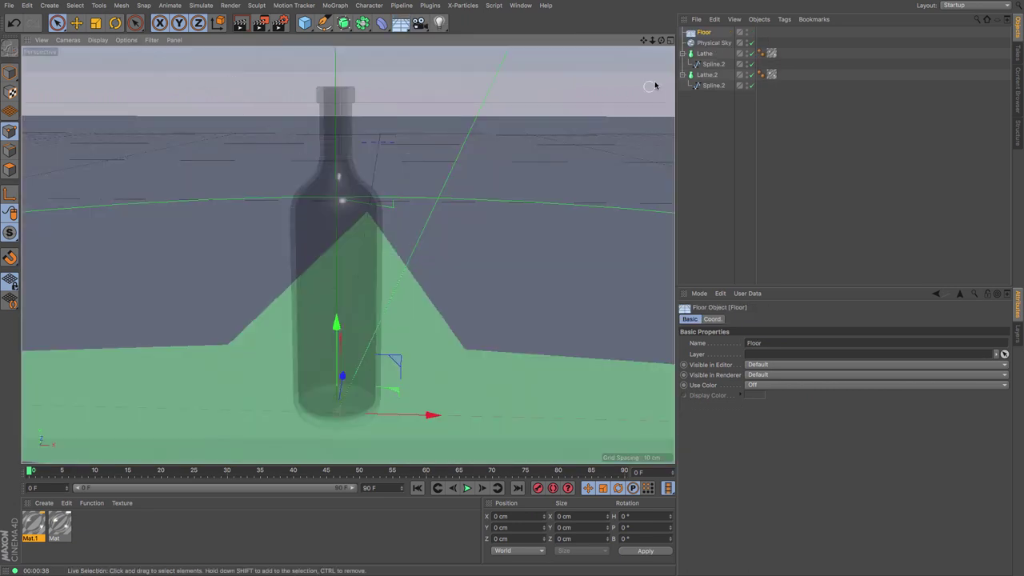
{"action": "left_click_drag", "start_coordinate": [661, 40], "coordinate": [347, 254]}
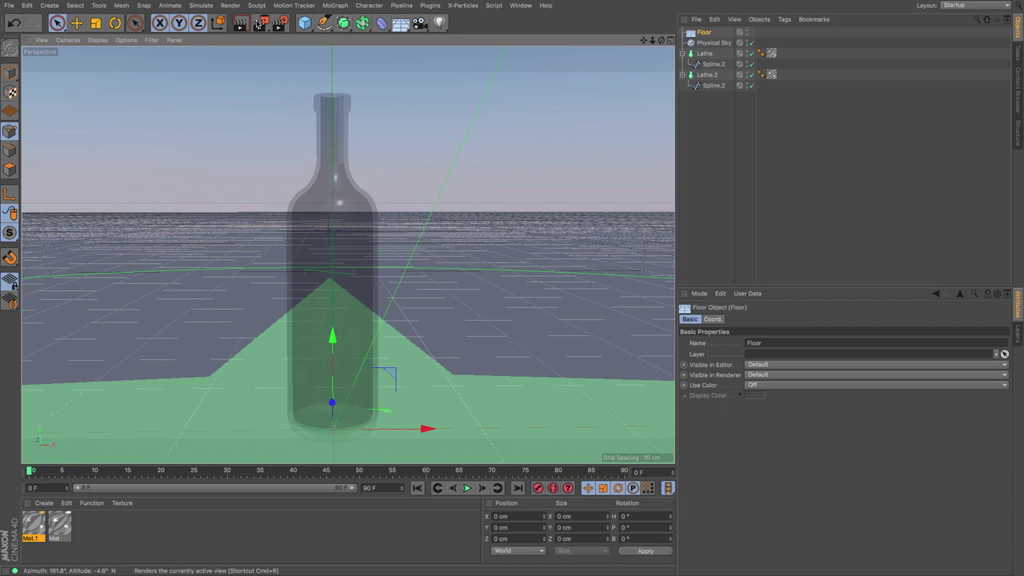
{"action": "left_click", "coordinate": [240, 22]}
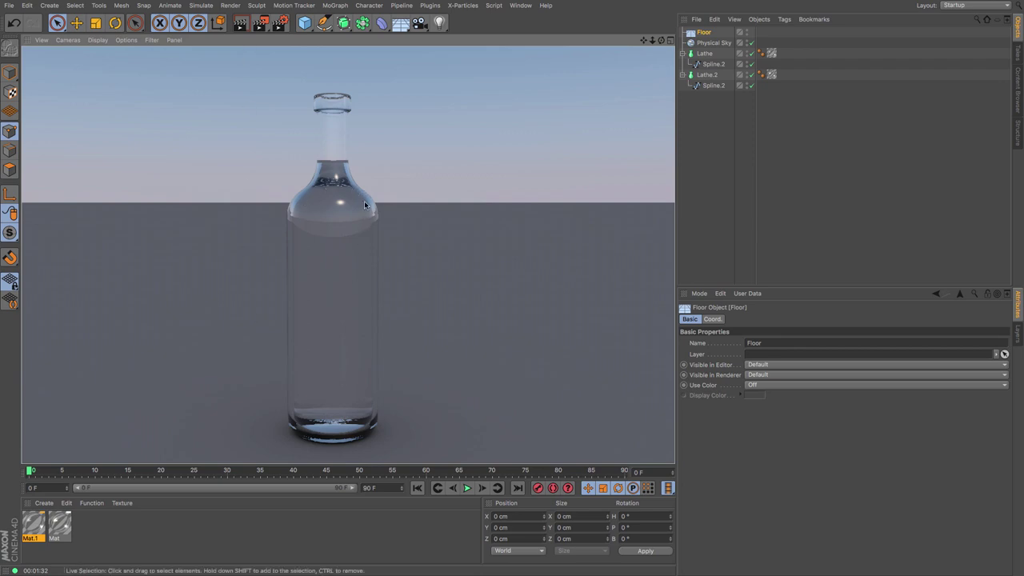
Step: Switch to the open wine bottle project, Untitled 6
{"action": "left_click", "coordinate": [703, 54]}
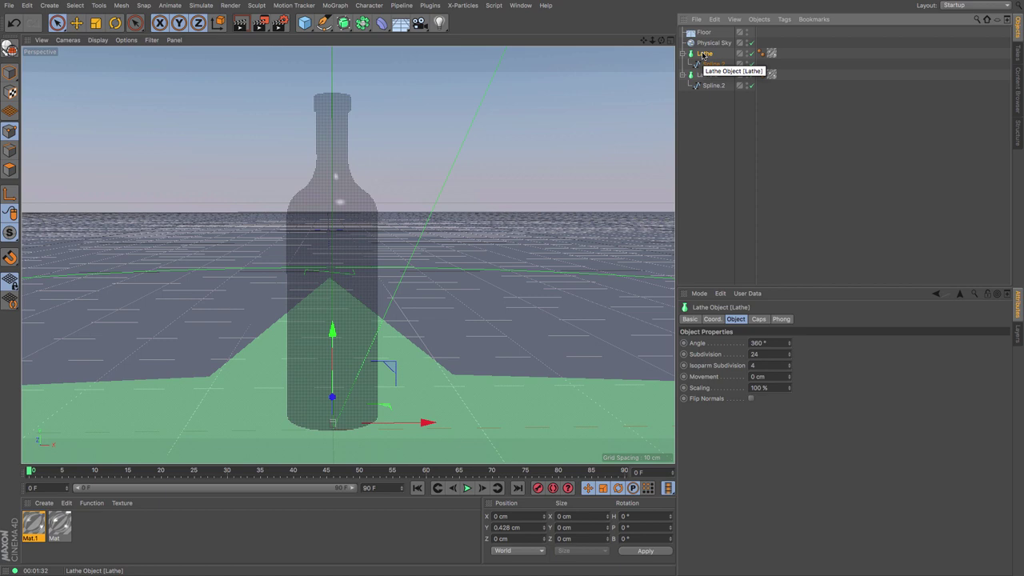
{"action": "left_click", "coordinate": [520, 5]}
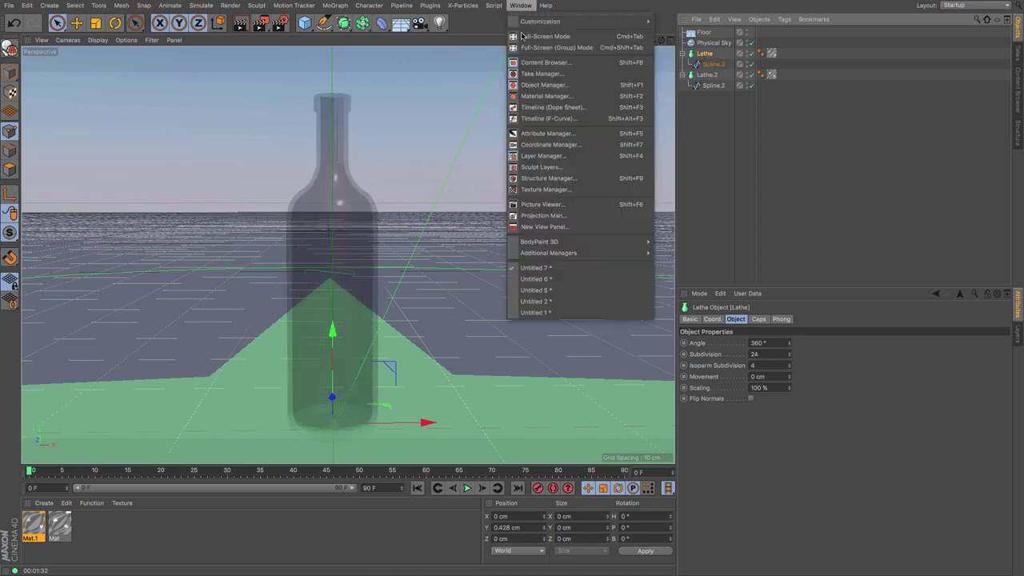
{"action": "left_click", "coordinate": [535, 279]}
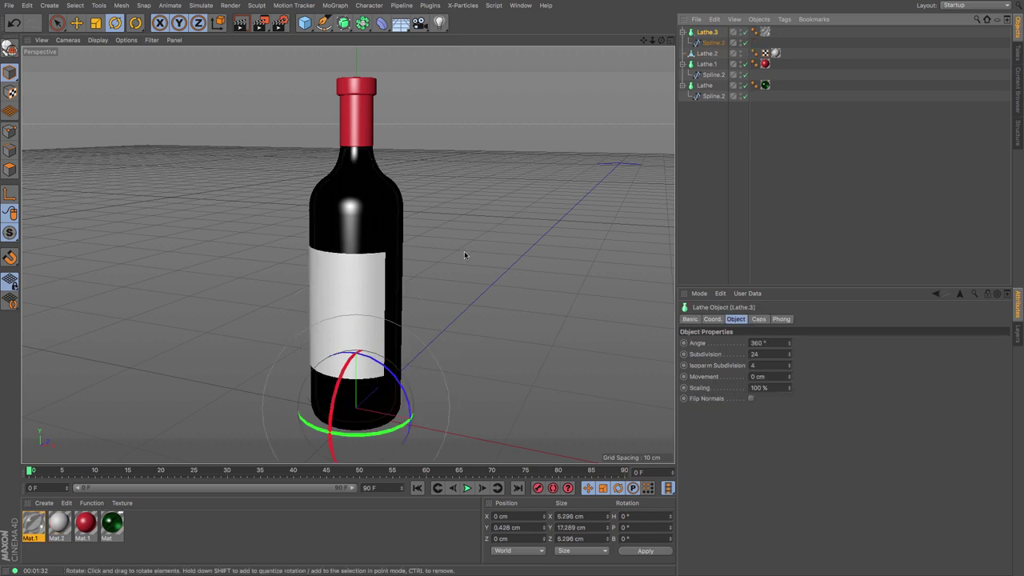
Step: Colour the transparency of the wine's water material dark red, with saturation 100% and value 34%
{"action": "left_click", "coordinate": [44, 503]}
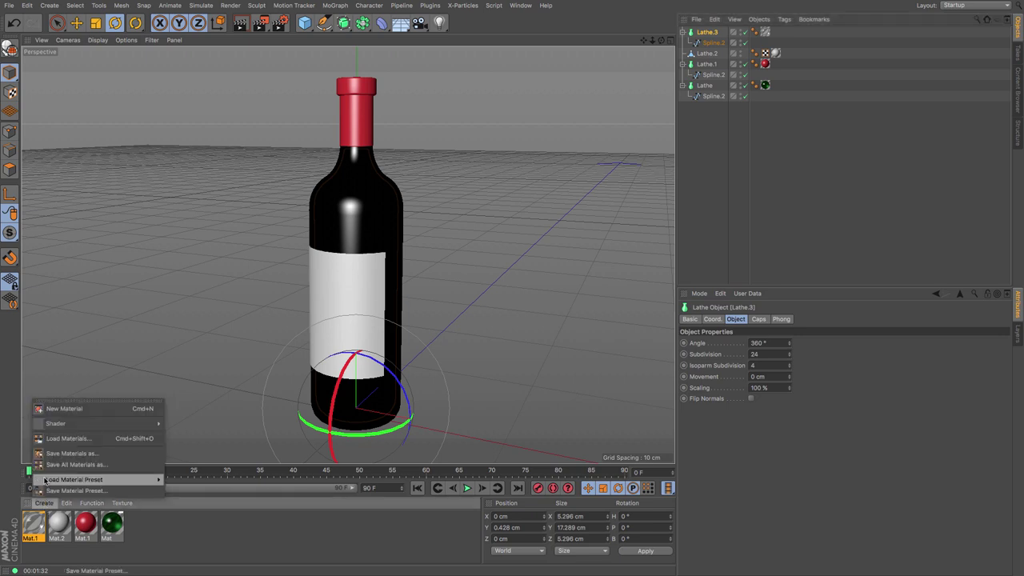
{"action": "left_click", "coordinate": [34, 528]}
{"action": "double_click", "coordinate": [33, 528]}
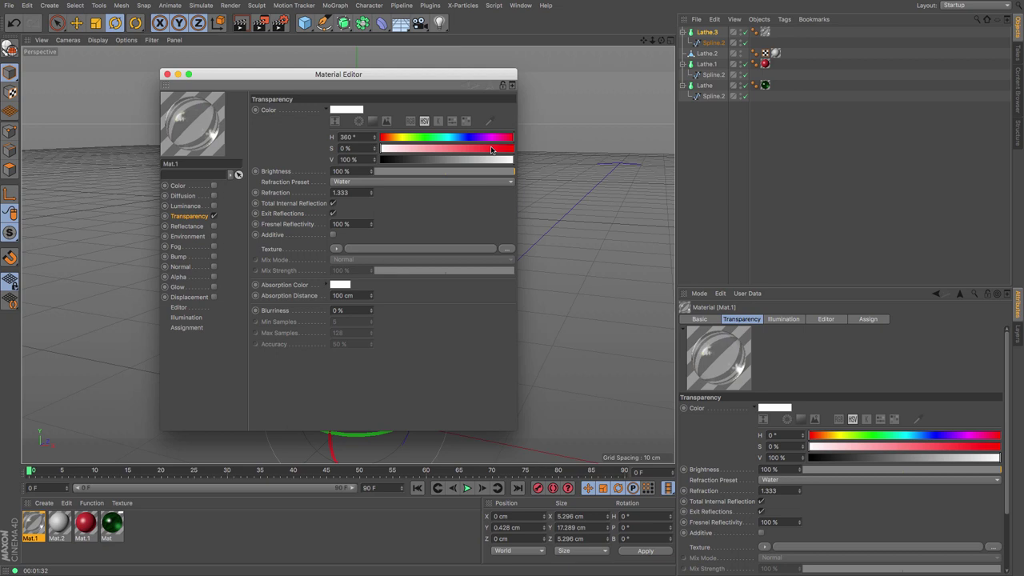
{"action": "left_click_drag", "start_coordinate": [495, 151], "coordinate": [514, 149]}
{"action": "left_click", "coordinate": [439, 160]}
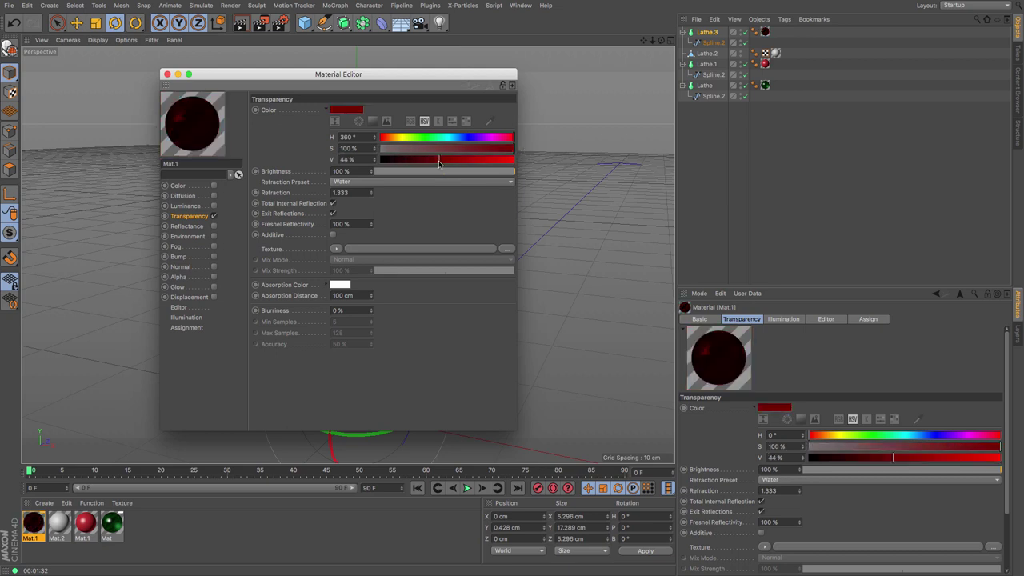
{"action": "left_click_drag", "start_coordinate": [434, 163], "coordinate": [428, 163]}
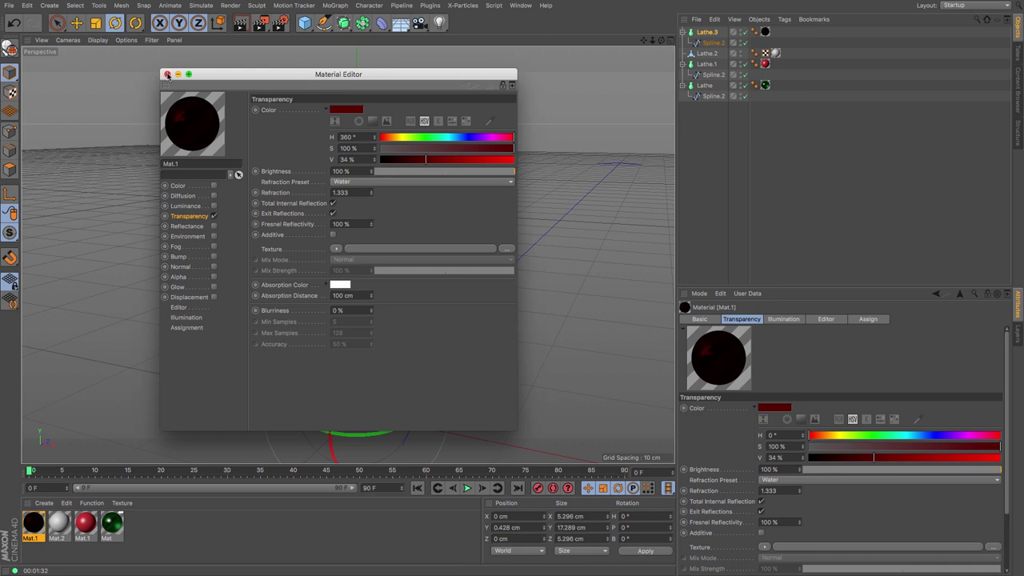
{"action": "left_click", "coordinate": [167, 75]}
Step: Add a Beckmann reflectance layer to the red cap material with 20% roughness and 15% layer strength
{"action": "left_click_drag", "start_coordinate": [348, 254], "coordinate": [405, 228], "text": "alt"}
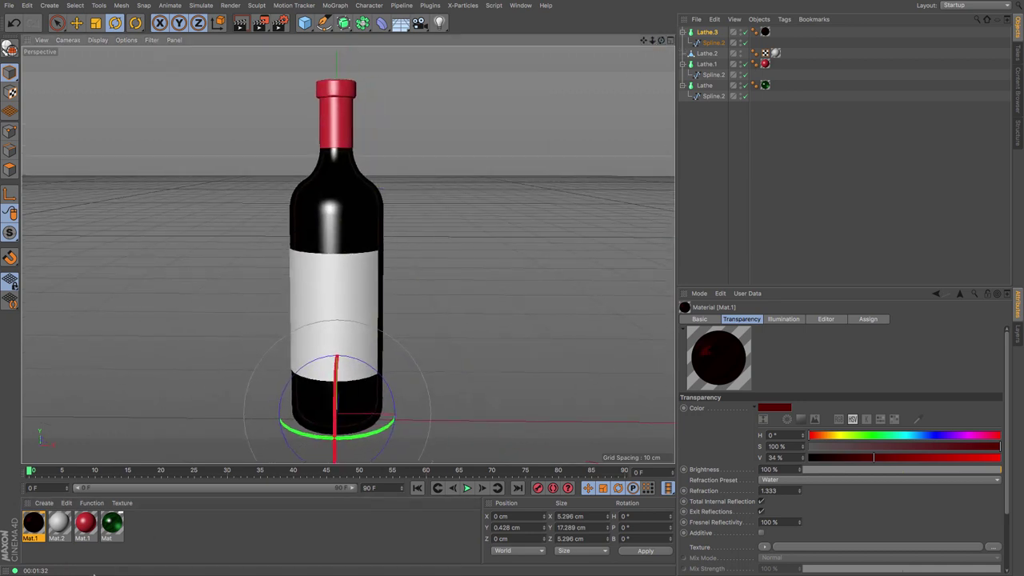
{"action": "double_click", "coordinate": [87, 524]}
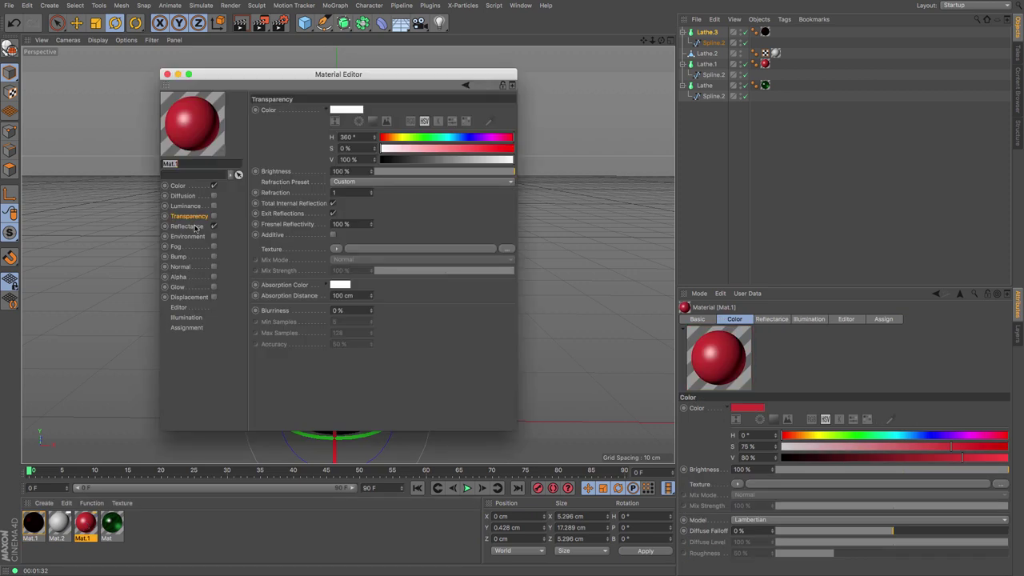
{"action": "left_click", "coordinate": [187, 226]}
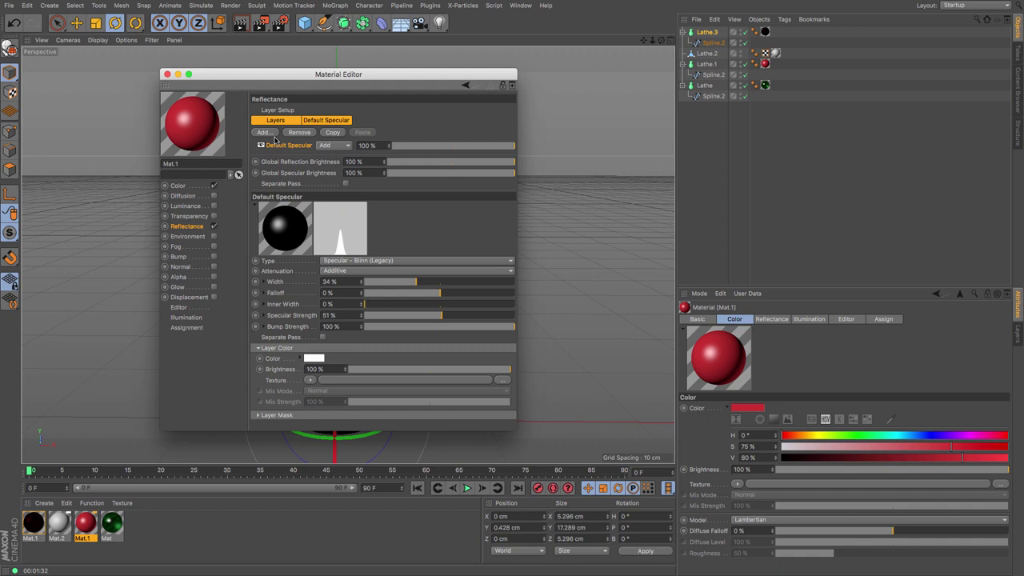
{"action": "left_click", "coordinate": [270, 133]}
{"action": "left_click", "coordinate": [298, 135]}
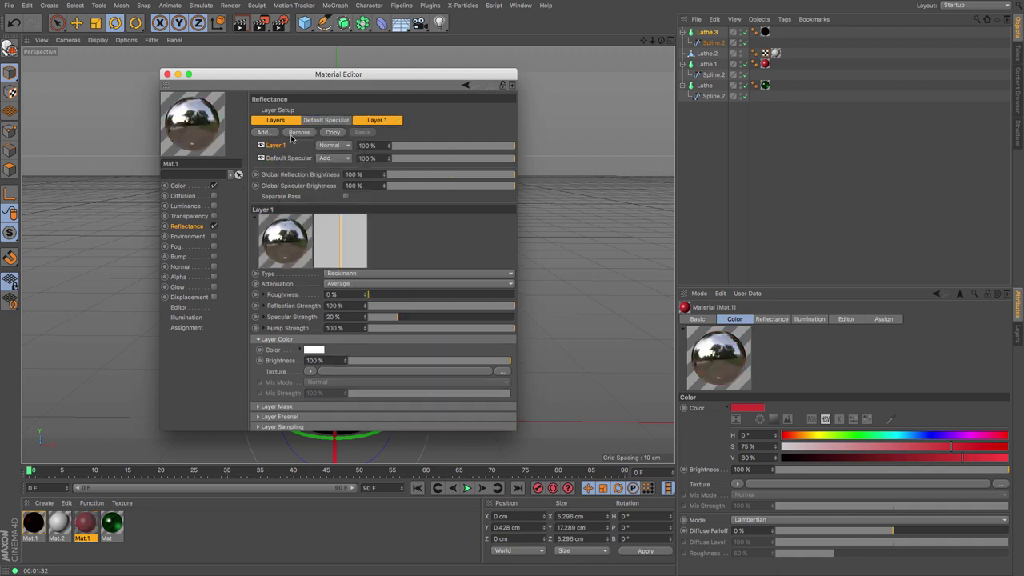
{"action": "left_click_drag", "start_coordinate": [379, 301], "coordinate": [399, 299]}
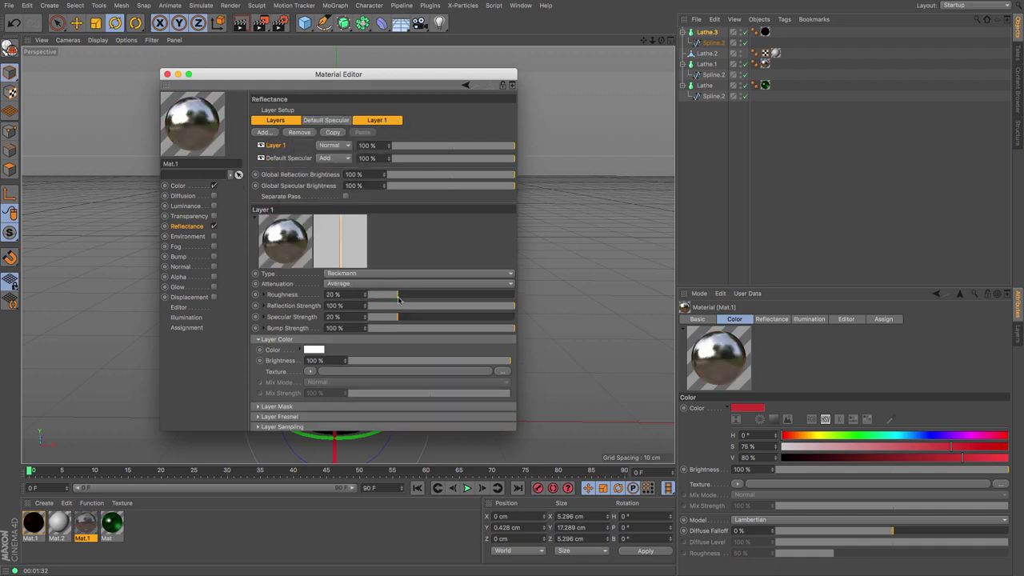
{"action": "left_click_drag", "start_coordinate": [442, 150], "coordinate": [410, 150]}
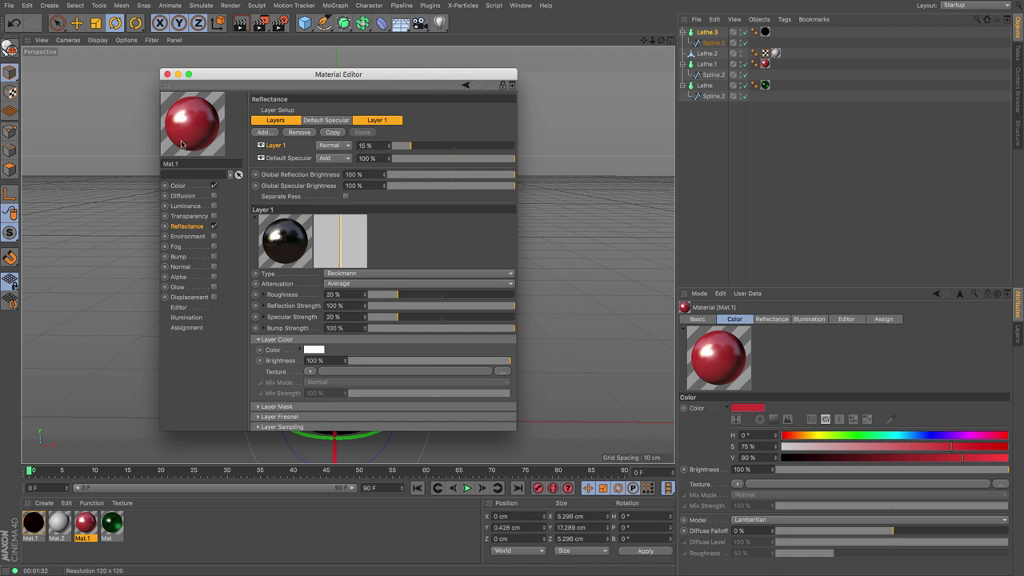
{"action": "left_click", "coordinate": [166, 73]}
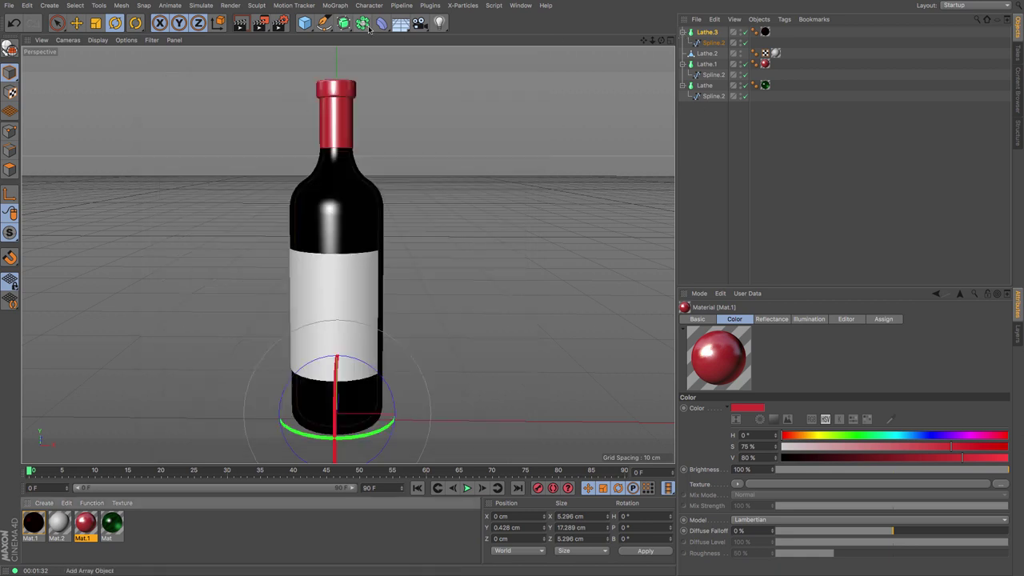
Step: Add a Physical Sky to the scene and the Ambient Occlusion and Global Illumination effects to the render settings
{"action": "left_click_drag", "start_coordinate": [394, 26], "coordinate": [500, 40]}
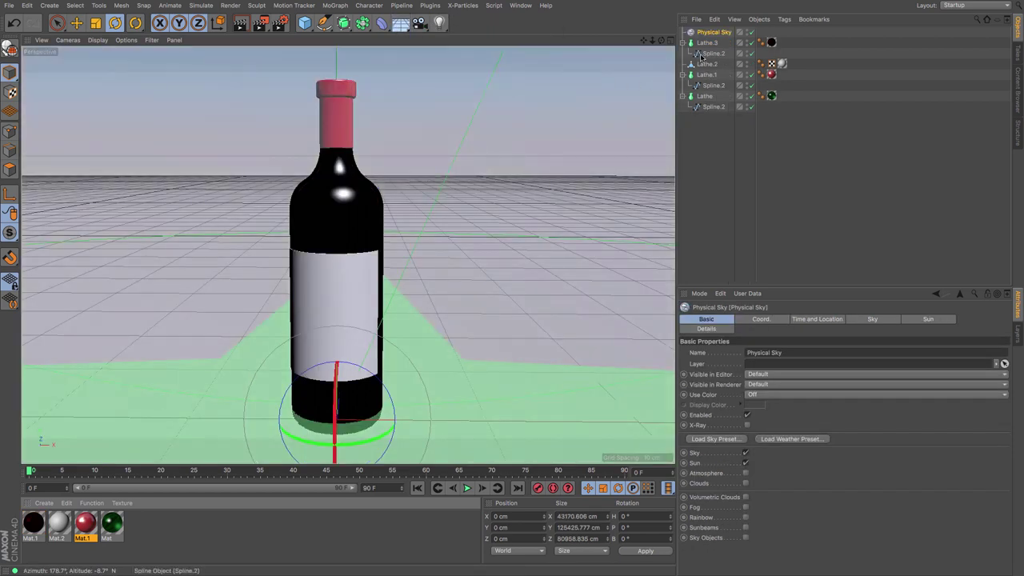
{"action": "left_click_drag", "start_coordinate": [652, 40], "coordinate": [657, 40]}
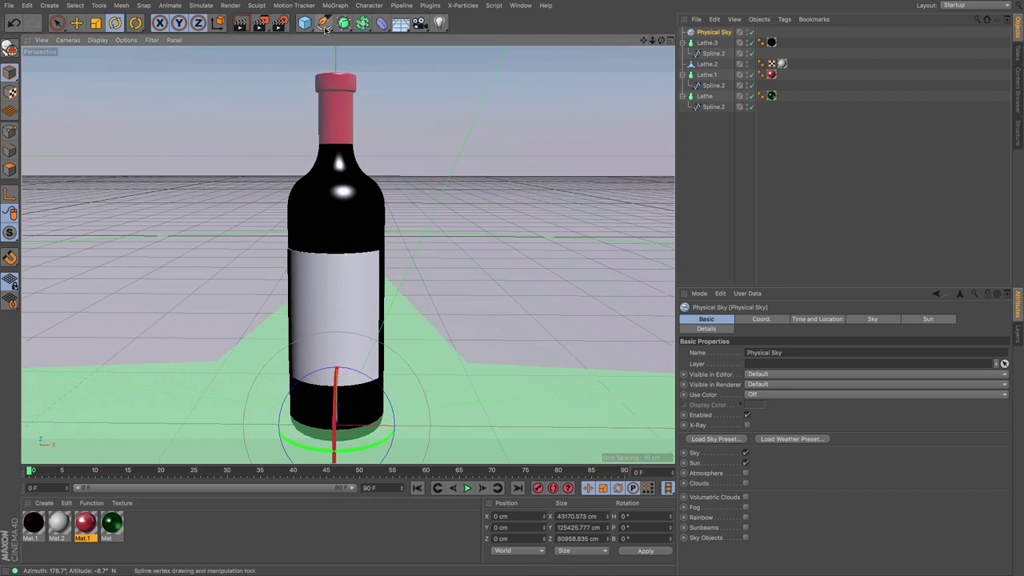
{"action": "left_click", "coordinate": [279, 22]}
{"action": "left_click", "coordinate": [89, 247]}
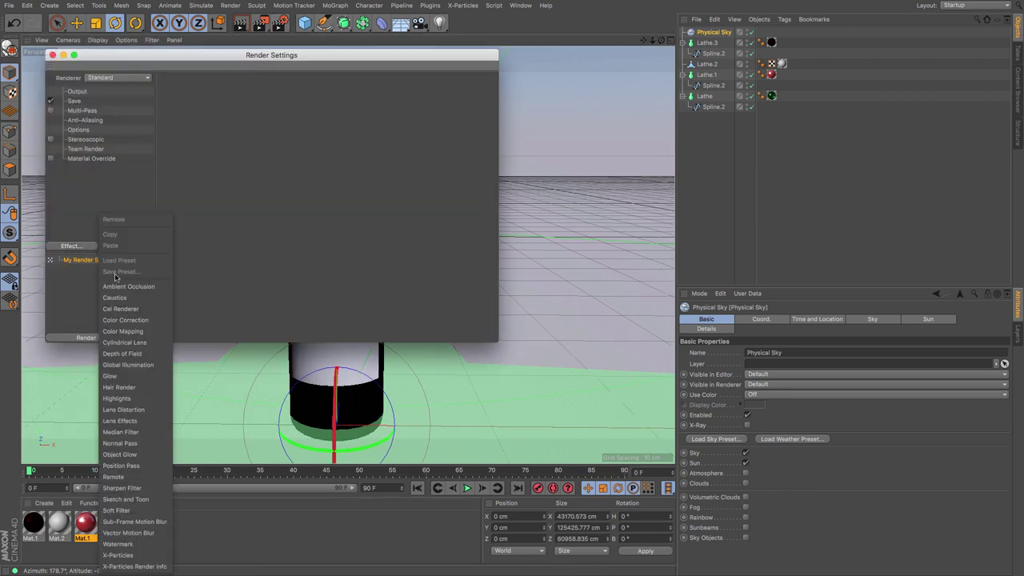
{"action": "left_click", "coordinate": [122, 286]}
{"action": "left_click", "coordinate": [86, 248]}
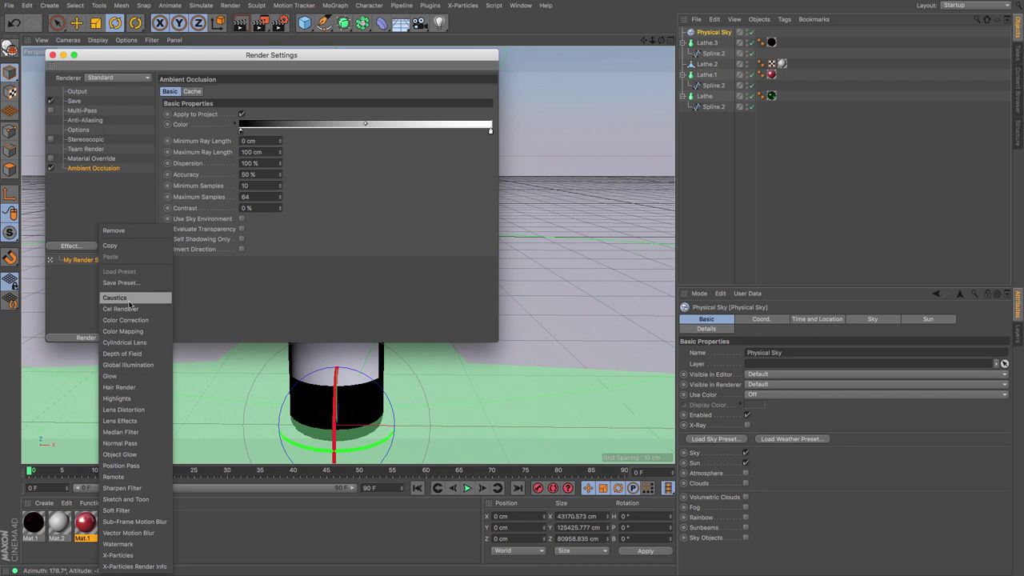
{"action": "left_click", "coordinate": [133, 364]}
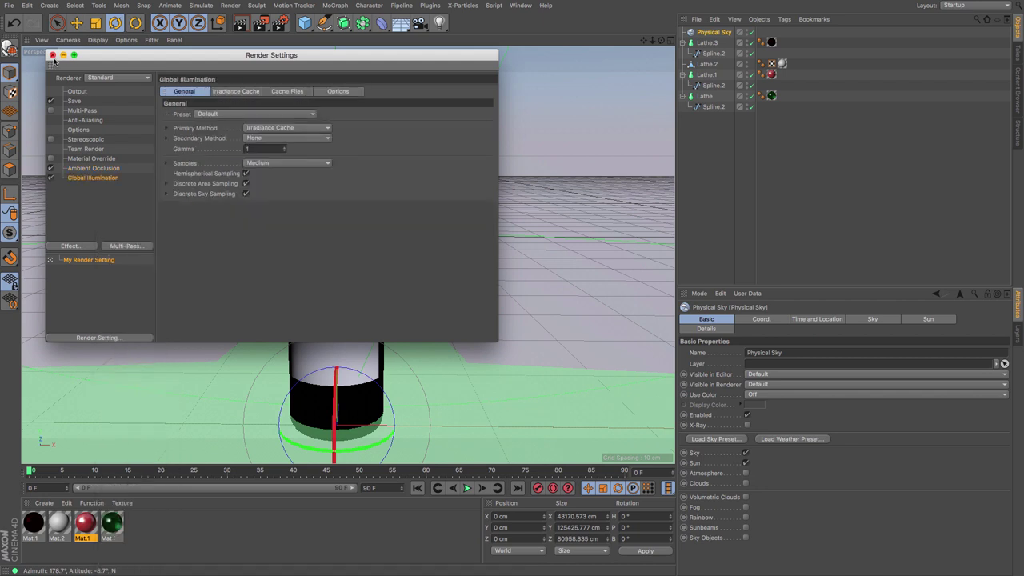
{"action": "left_click", "coordinate": [52, 55]}
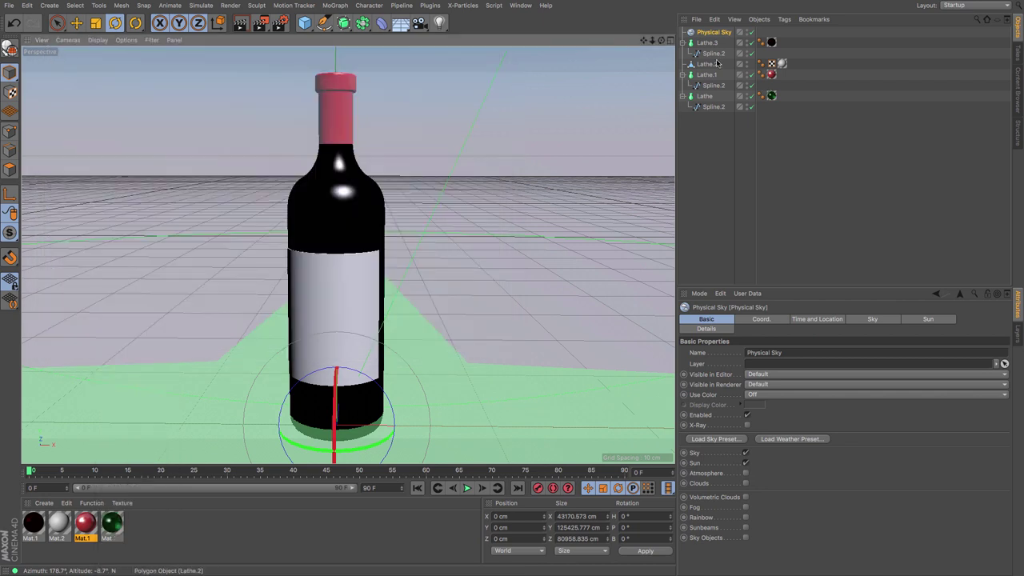
Step: In the front view, move the wine spline's top point onto the central axis and lower it to about Y 15.85 cm
{"action": "key", "text": "F4"}
{"action": "scroll", "coordinate": [400, 151], "scroll_direction": "down", "scroll_amount": 10}
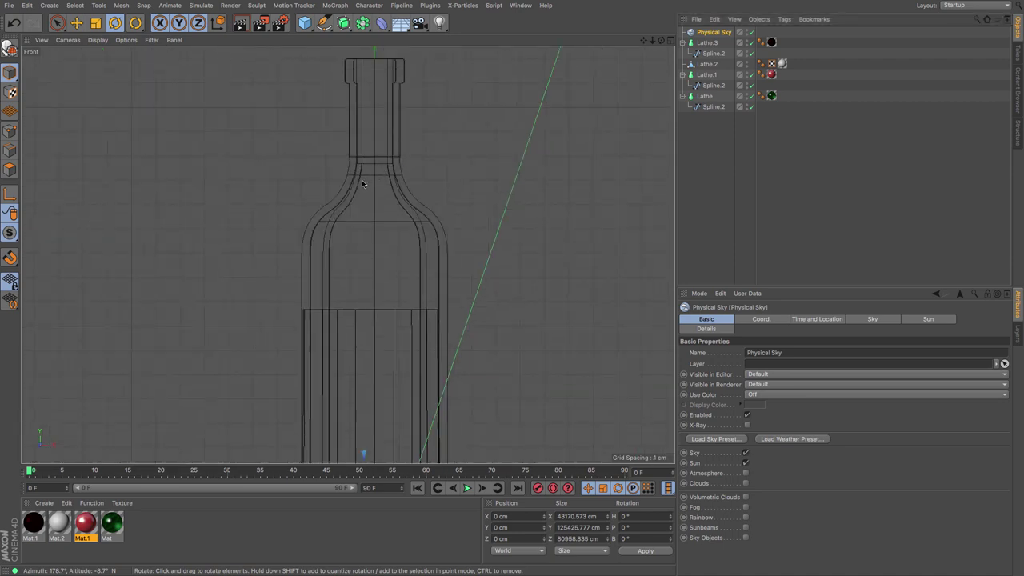
{"action": "left_click", "coordinate": [716, 53]}
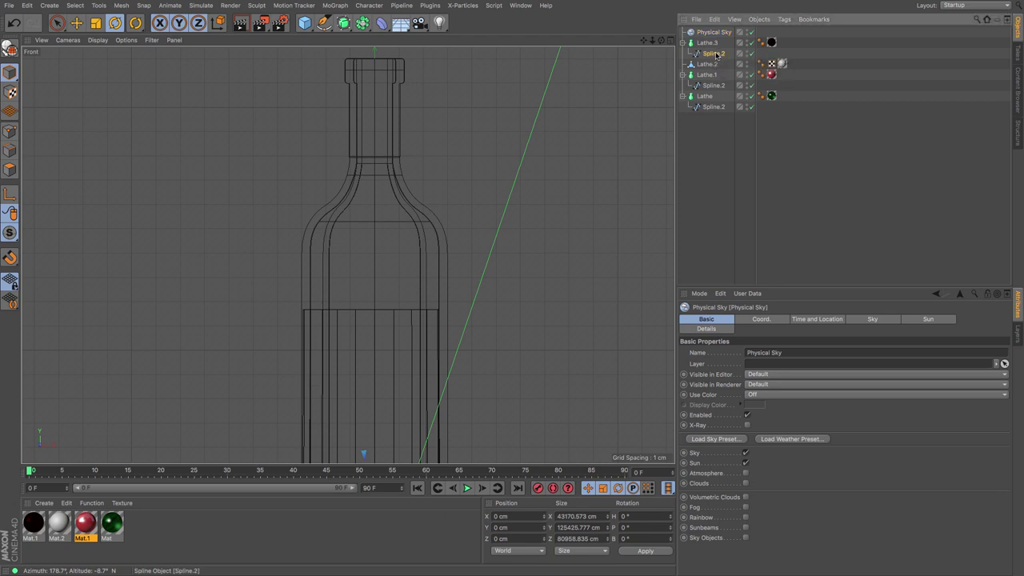
{"action": "left_click", "coordinate": [10, 132]}
{"action": "key", "text": "e"}
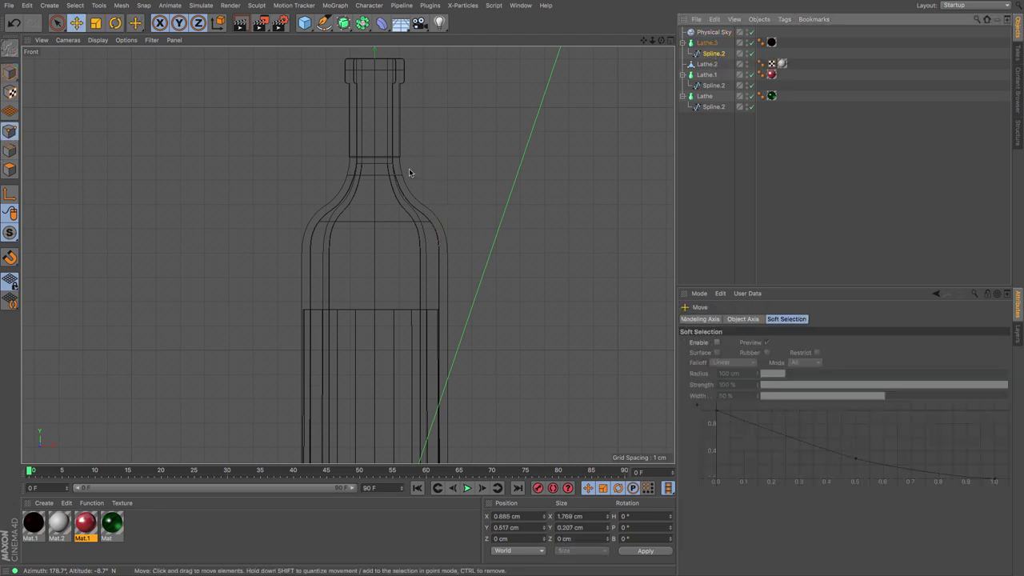
{"action": "left_click", "coordinate": [392, 162]}
{"action": "left_click_drag", "start_coordinate": [392, 163], "coordinate": [374, 164]}
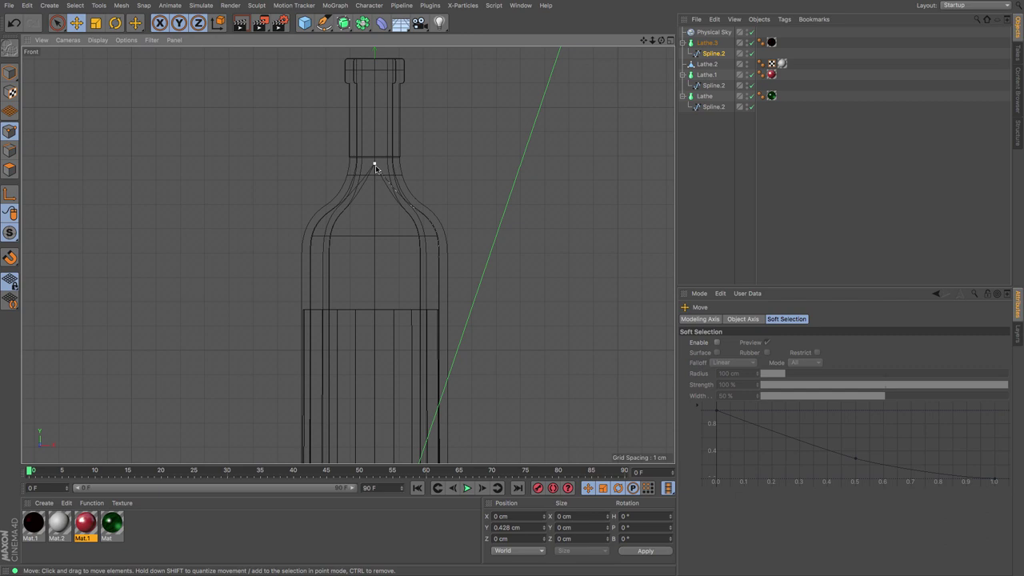
{"action": "left_click_drag", "start_coordinate": [376, 70], "coordinate": [383, 116]}
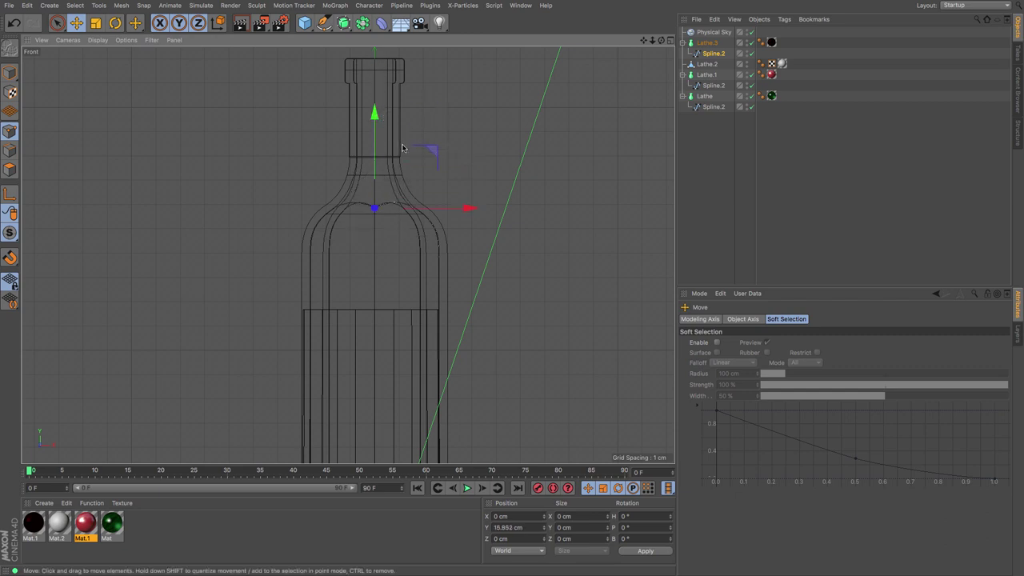
Step: Flatten the wine's surface by pulling the shoulder point's tangent to the central axis and lowering the centre point to Y 15.773 cm
{"action": "scroll", "coordinate": [402, 152], "scroll_direction": "up", "scroll_amount": 5}
{"action": "left_click", "coordinate": [430, 273]}
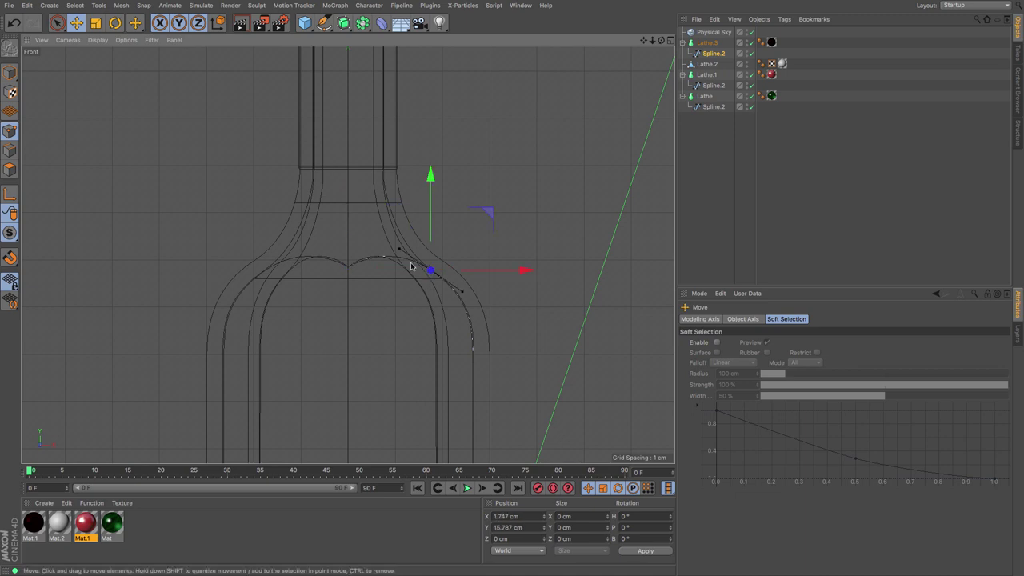
{"action": "left_click_drag", "start_coordinate": [399, 248], "coordinate": [347, 270]}
{"action": "left_click", "coordinate": [347, 268]}
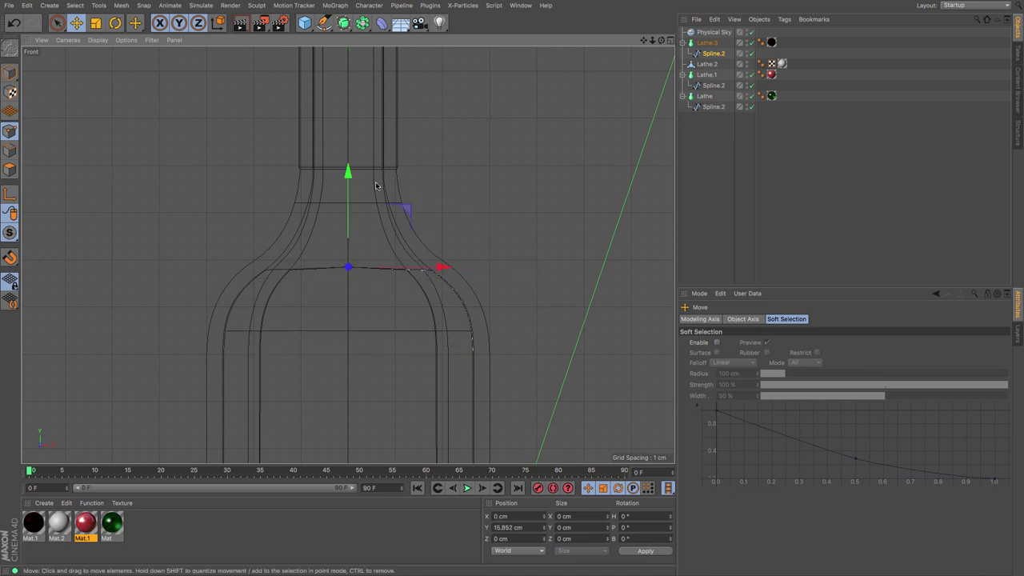
{"action": "left_click_drag", "start_coordinate": [350, 174], "coordinate": [349, 179]}
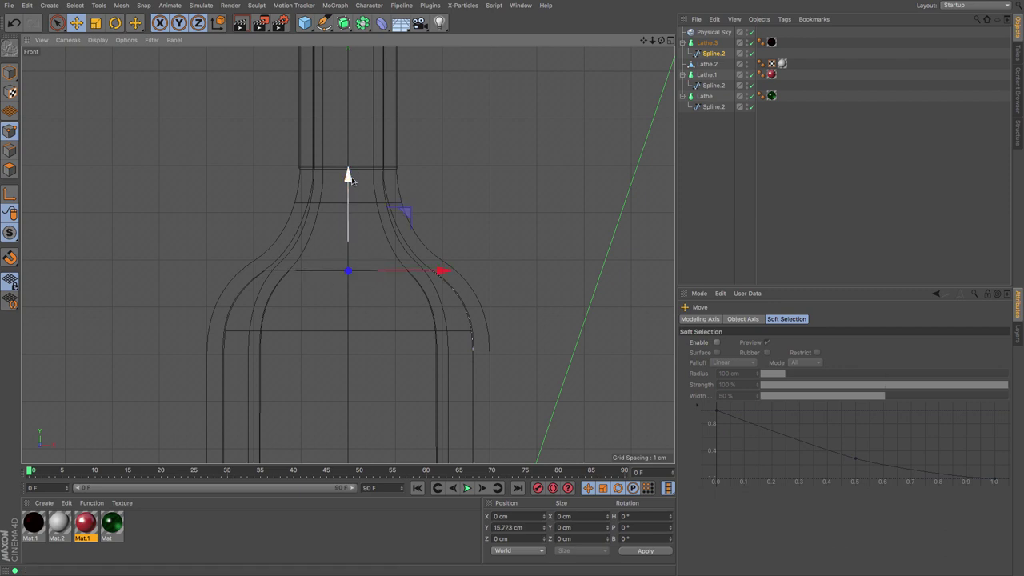
Step: Reframe the bottle in the perspective view, check the render settings, and render the view
{"action": "key", "text": "F1"}
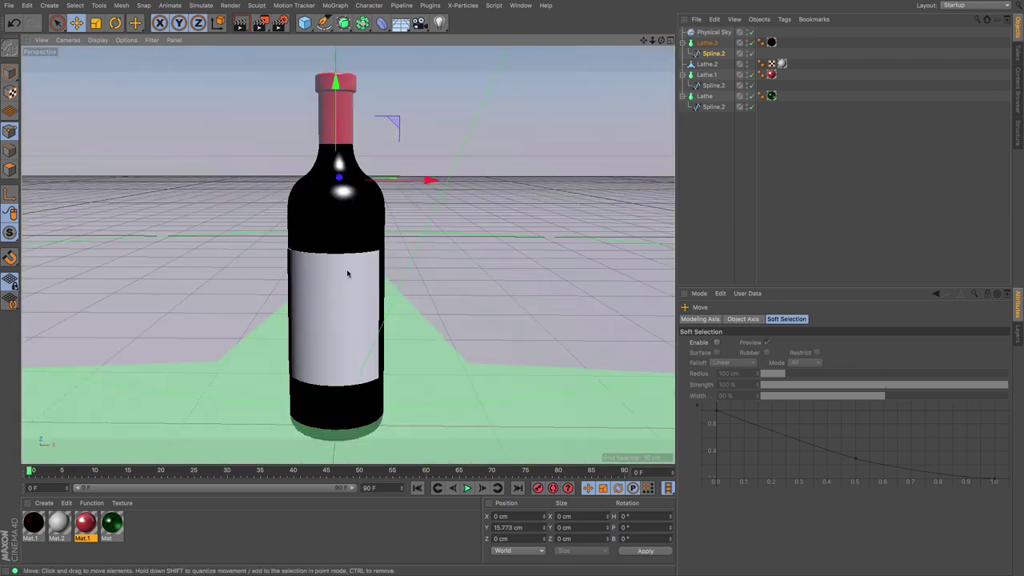
{"action": "left_click_drag", "start_coordinate": [658, 41], "coordinate": [653, 49]}
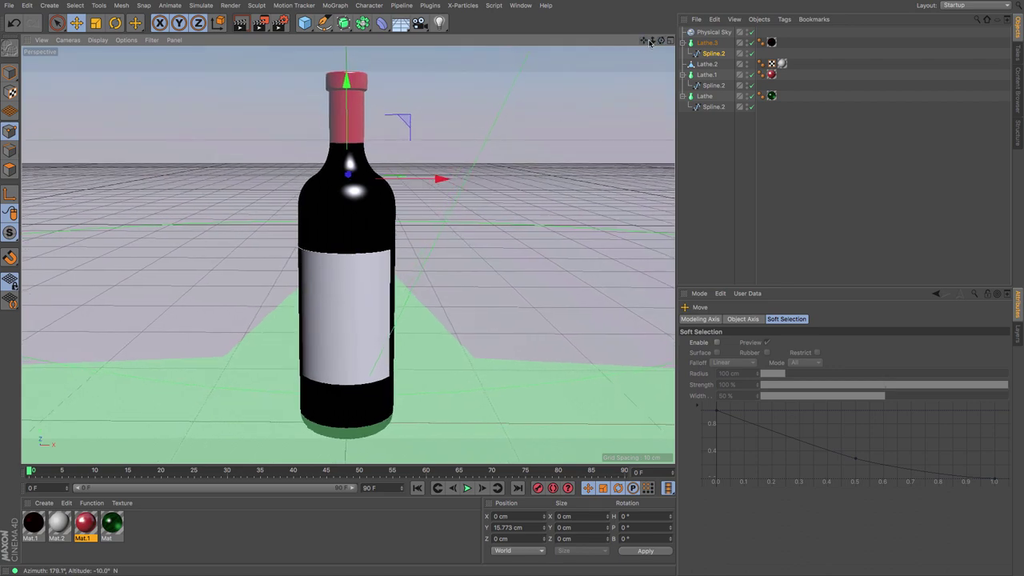
{"action": "left_click", "coordinate": [280, 23]}
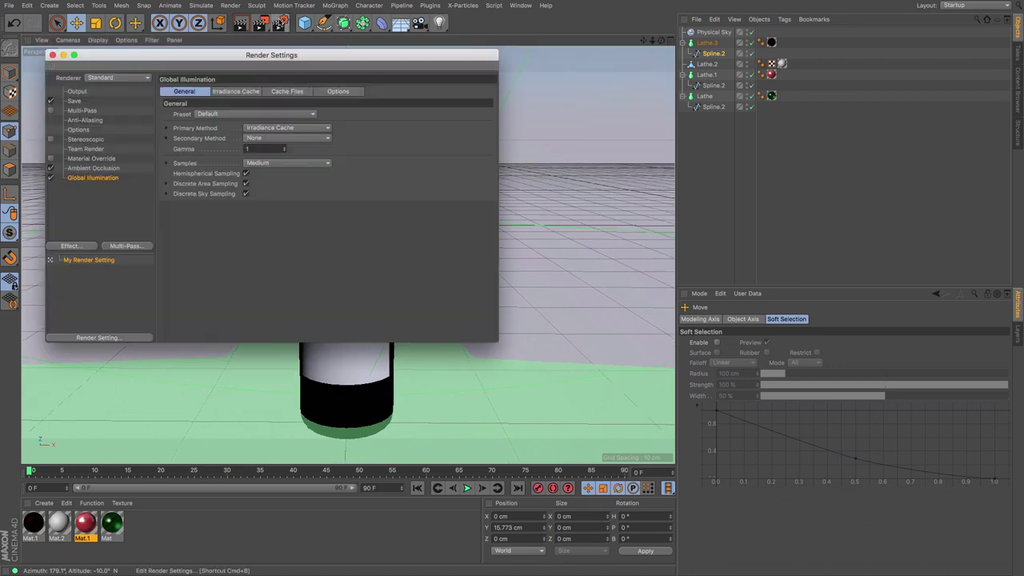
{"action": "left_click", "coordinate": [53, 54]}
{"action": "left_click", "coordinate": [241, 23]}
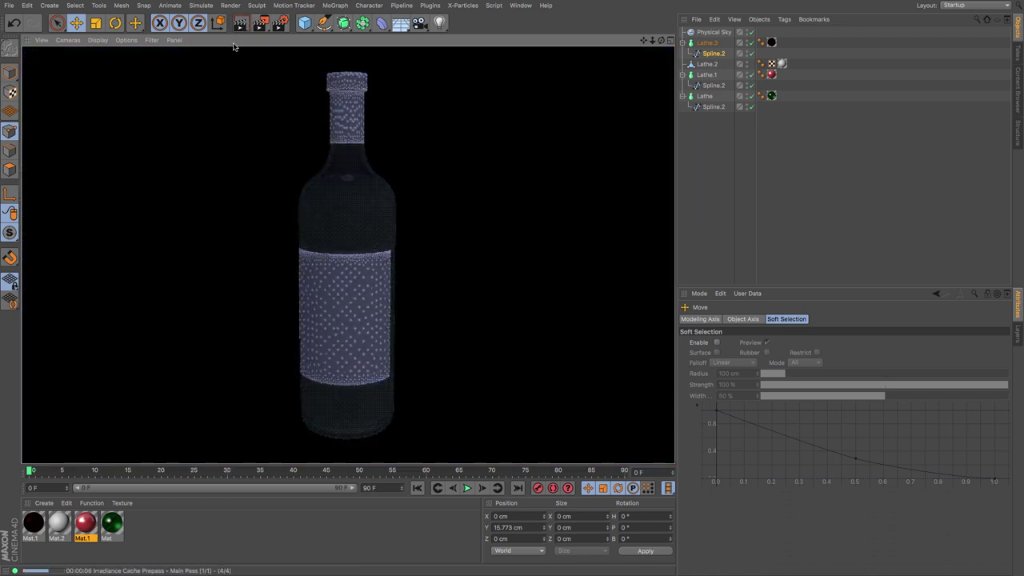